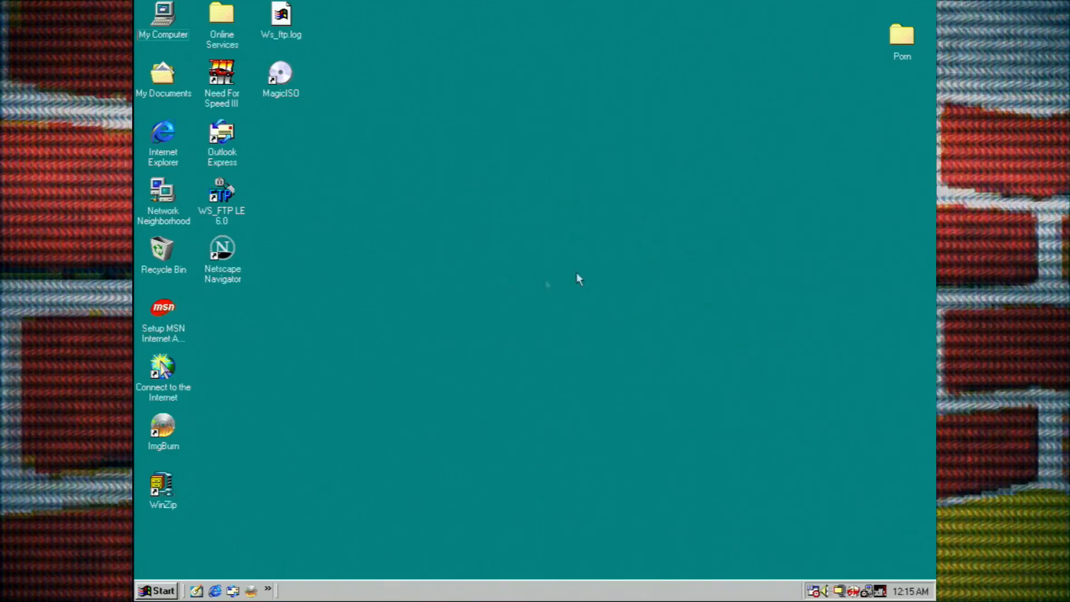
- Dismiss the Need For Speed III missing-CD error and launch Netscape Navigator from the desktop
{"action": "left_click", "coordinate": [226, 79]}
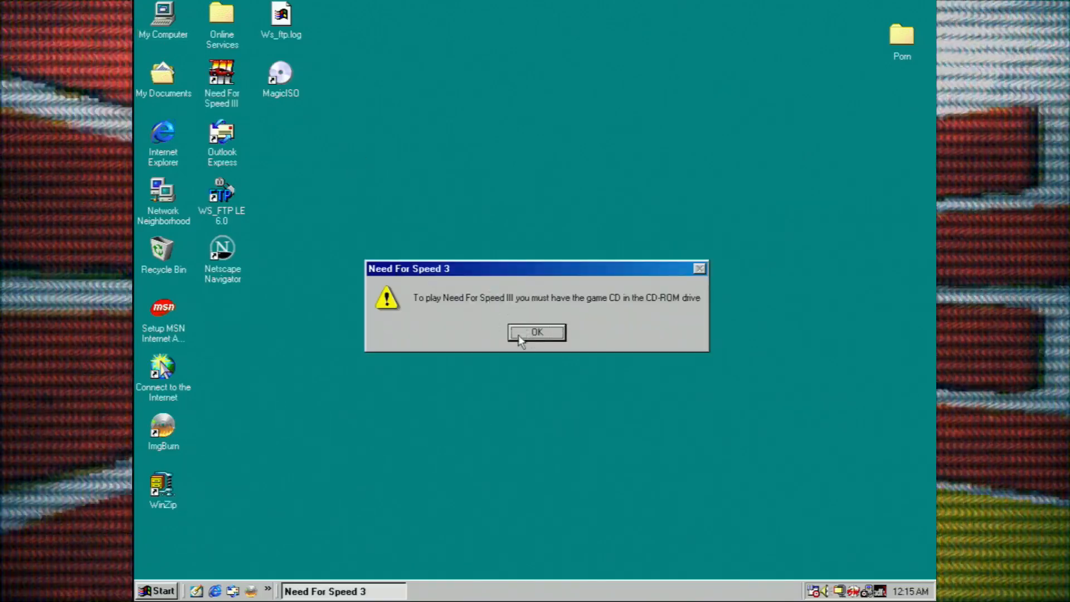
{"action": "left_click", "coordinate": [537, 333]}
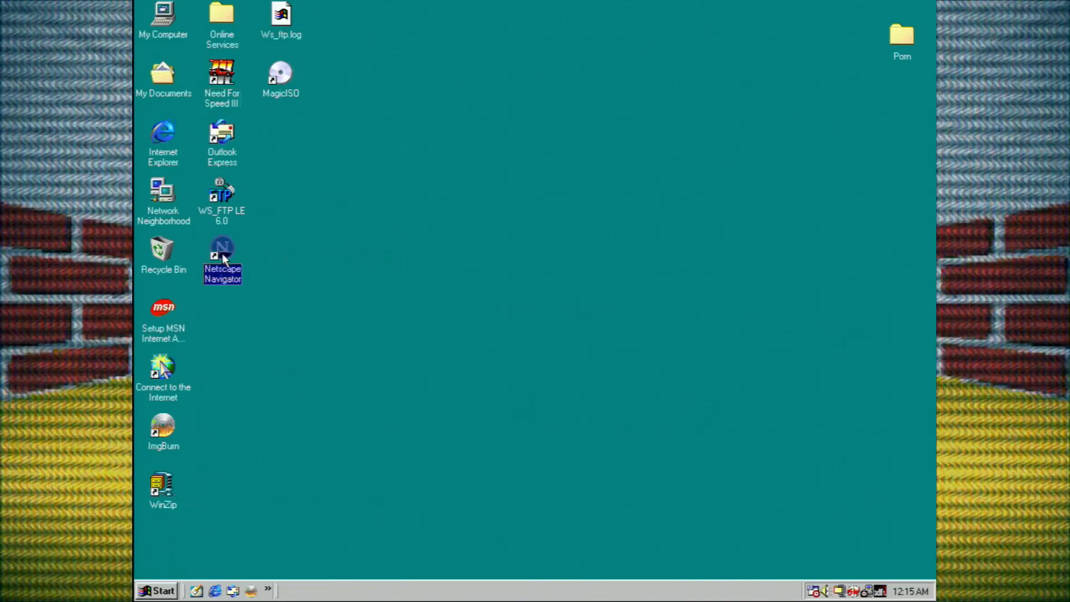
{"action": "left_click", "coordinate": [363, 297]}
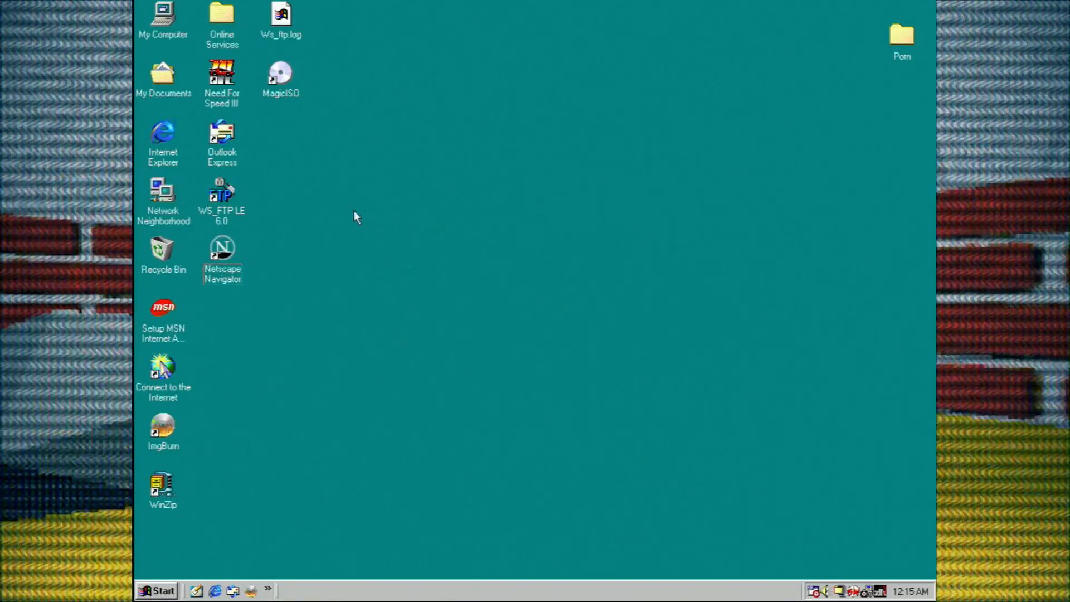
{"action": "left_click", "coordinate": [225, 256]}
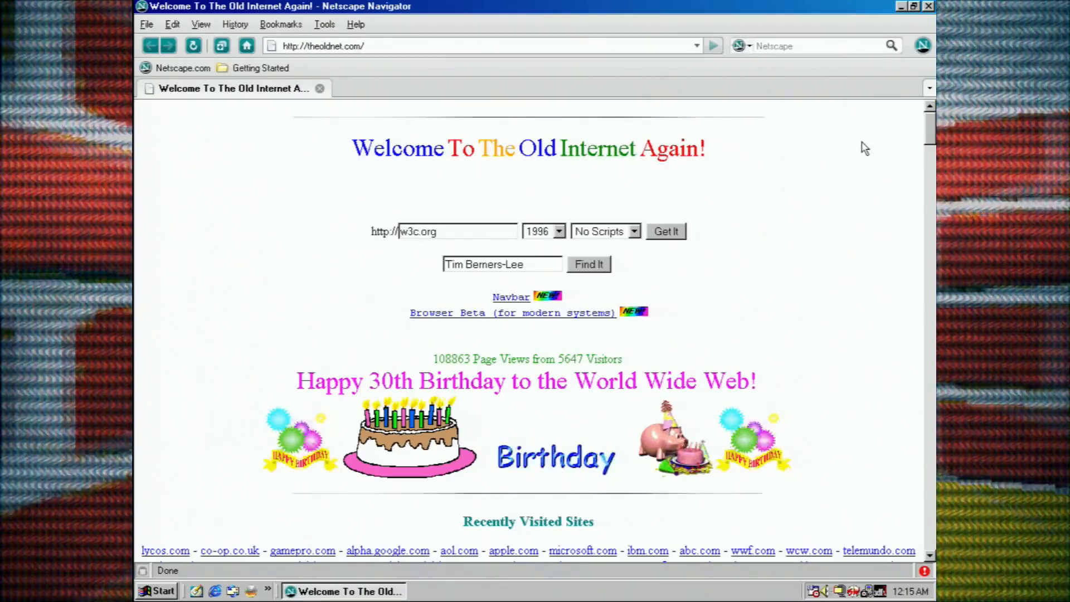
{"action": "scroll", "coordinate": [688, 242], "scroll_direction": "down", "scroll_amount": 1}
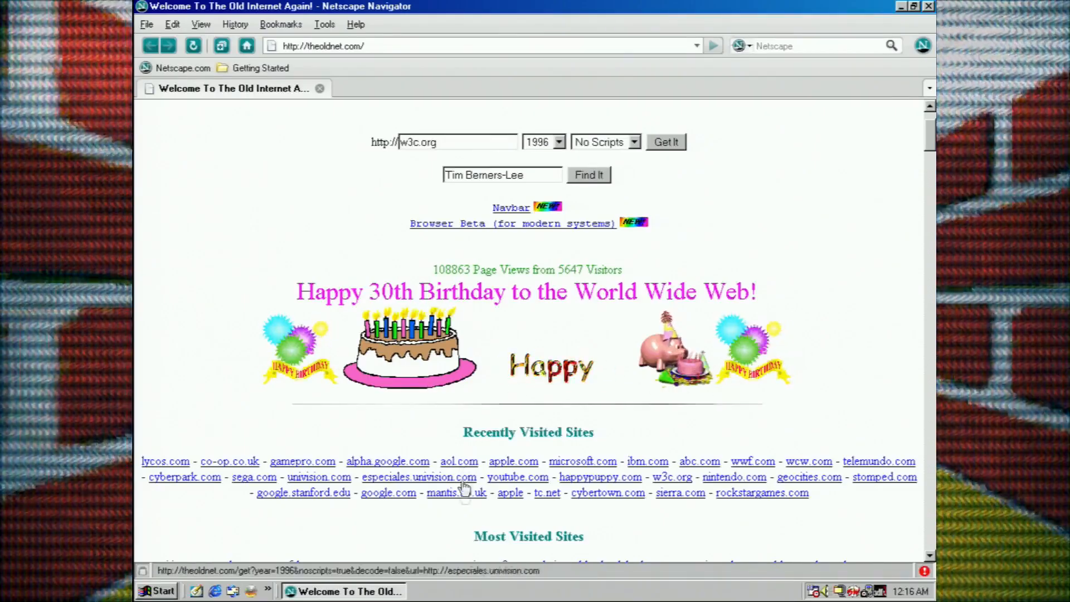
{"action": "scroll", "coordinate": [519, 461], "scroll_direction": "up", "scroll_amount": 1}
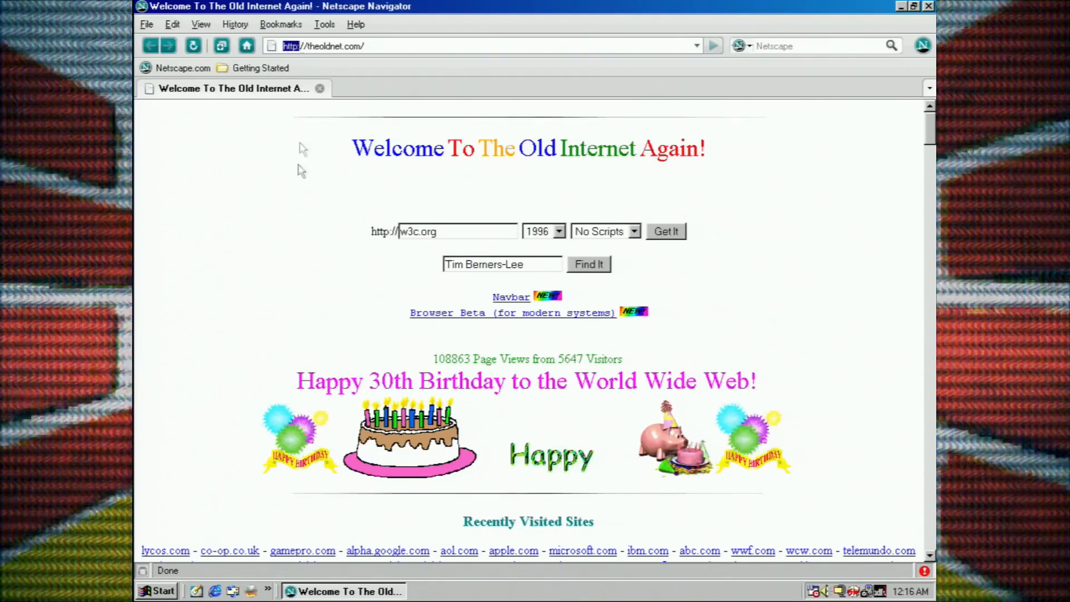
- Check the archive year dropdown on theoldnet.com homepage, leaving it at 1996
{"action": "left_click", "coordinate": [251, 188]}
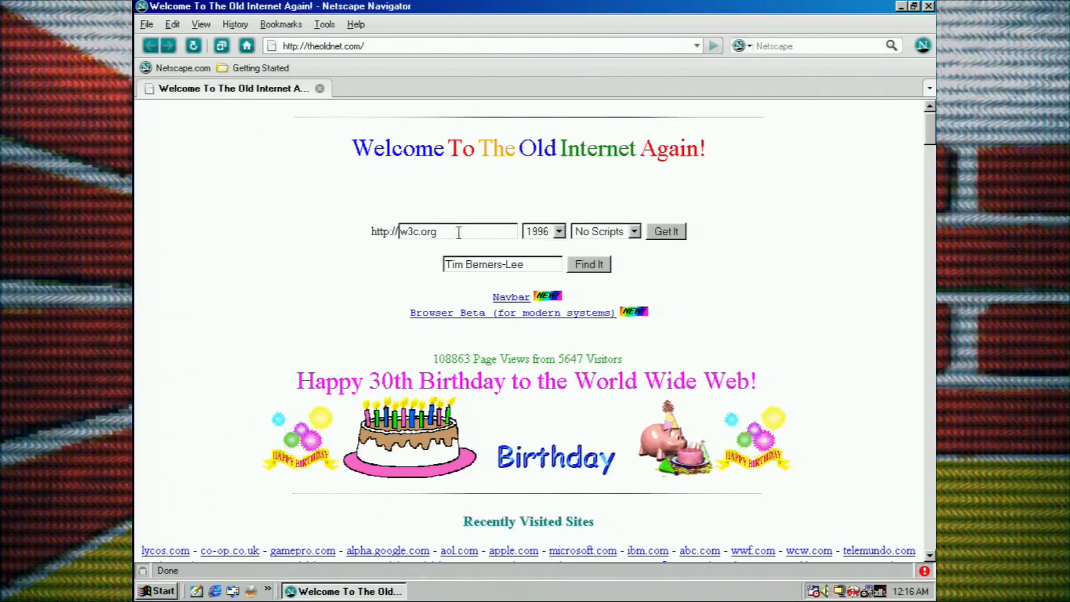
{"action": "left_click", "coordinate": [550, 234]}
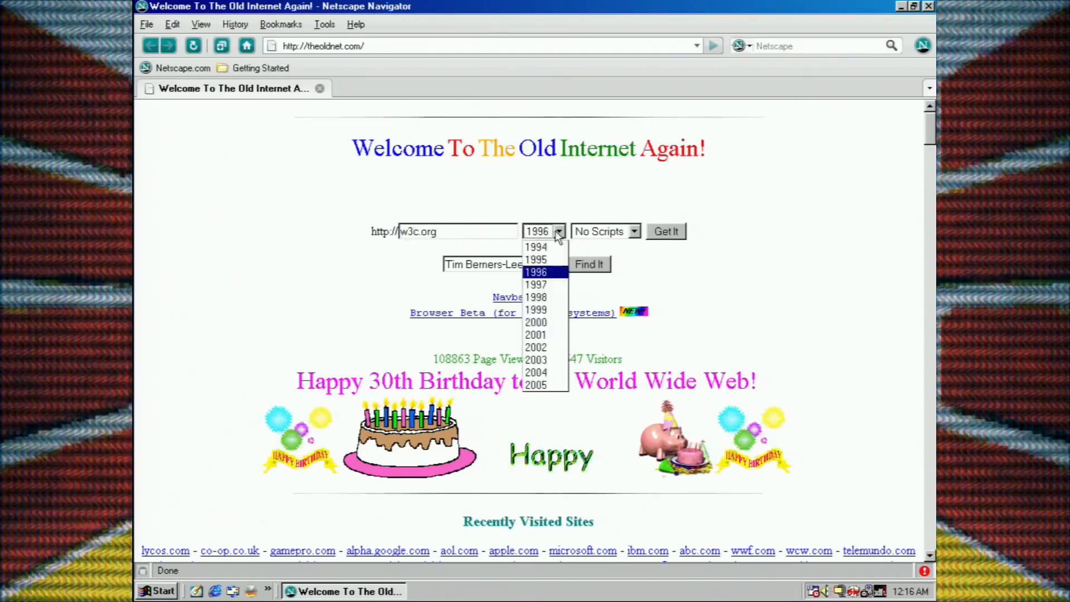
{"action": "left_click", "coordinate": [543, 234]}
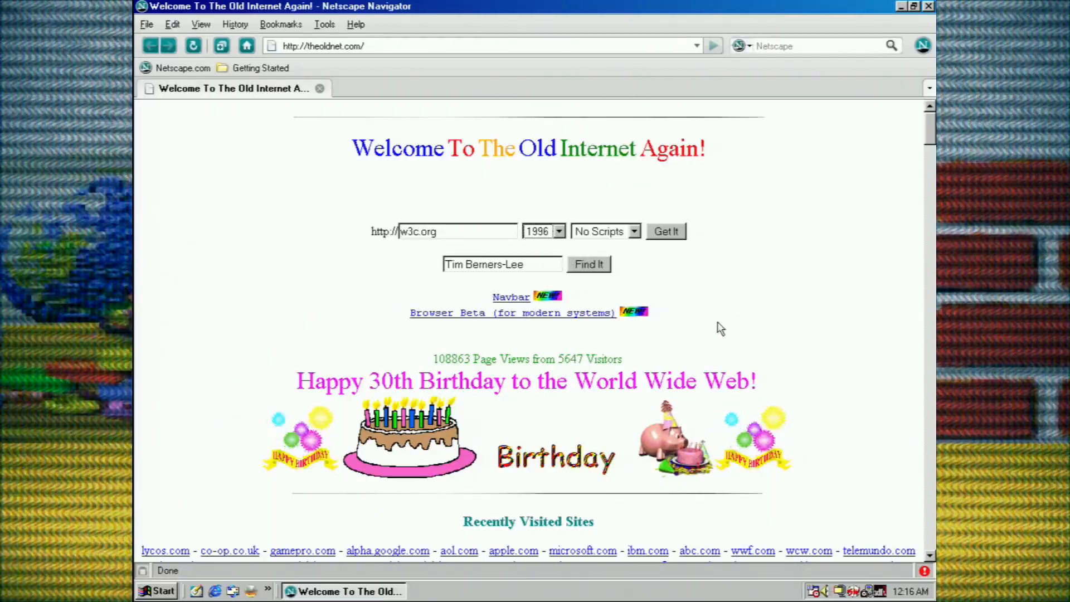
{"action": "scroll", "coordinate": [777, 373], "scroll_direction": "down", "scroll_amount": 3}
{"action": "scroll", "coordinate": [778, 374], "scroll_direction": "down", "scroll_amount": 3}
{"action": "scroll", "coordinate": [778, 373], "scroll_direction": "down", "scroll_amount": 3}
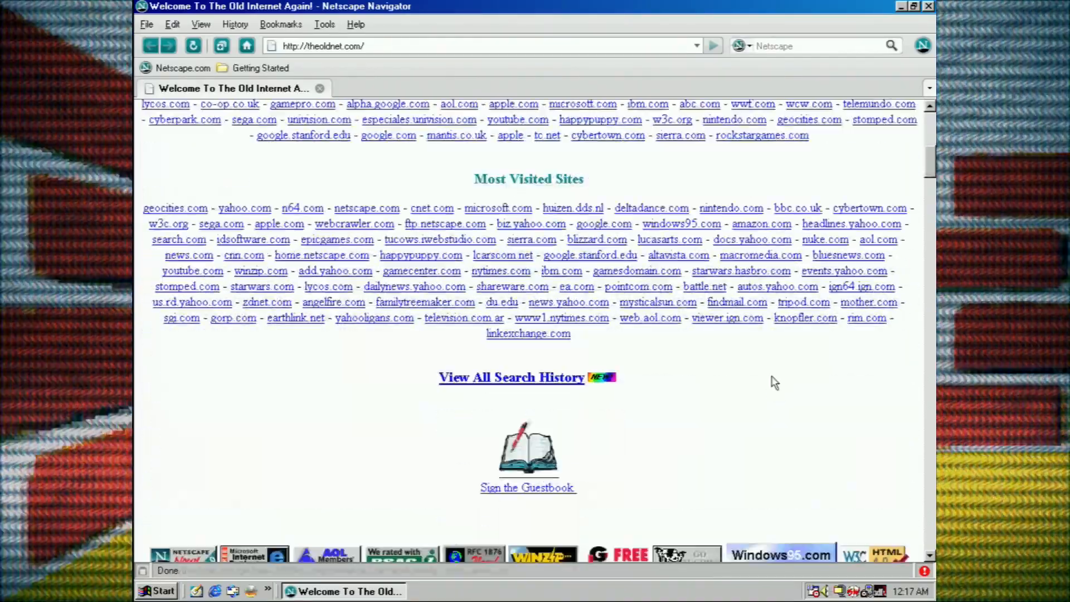
{"action": "scroll", "coordinate": [778, 374], "scroll_direction": "down", "scroll_amount": 3}
{"action": "scroll", "coordinate": [774, 380], "scroll_direction": "down", "scroll_amount": 3}
{"action": "scroll", "coordinate": [772, 386], "scroll_direction": "down", "scroll_amount": 3}
{"action": "scroll", "coordinate": [772, 386], "scroll_direction": "down", "scroll_amount": 3}
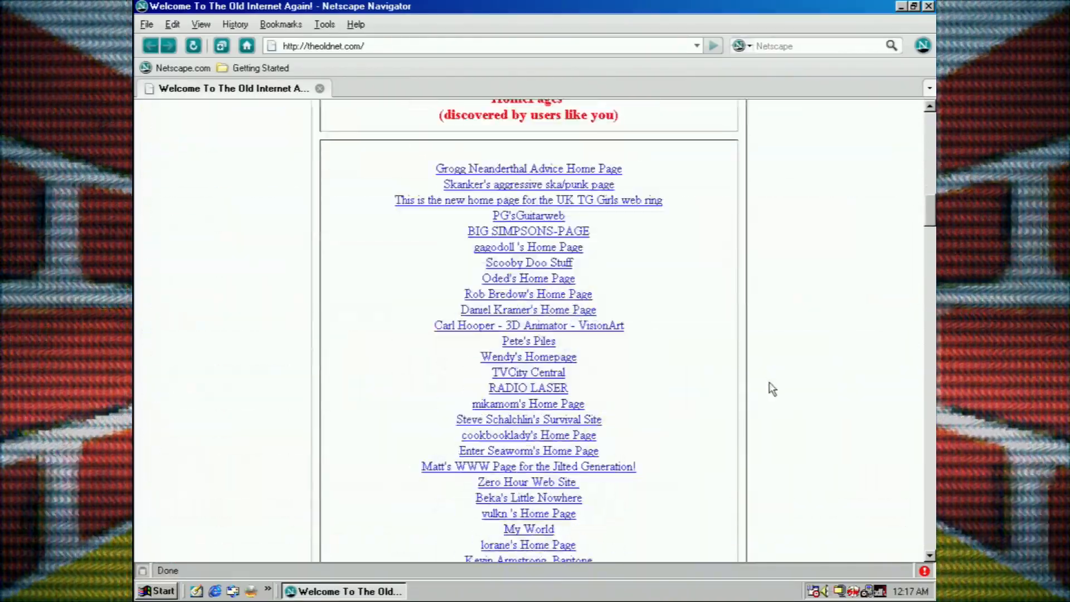
{"action": "scroll", "coordinate": [772, 387], "scroll_direction": "down", "scroll_amount": 3}
{"action": "scroll", "coordinate": [773, 388], "scroll_direction": "down", "scroll_amount": 2}
{"action": "scroll", "coordinate": [774, 390], "scroll_direction": "down", "scroll_amount": 2}
{"action": "scroll", "coordinate": [774, 390], "scroll_direction": "up", "scroll_amount": 4}
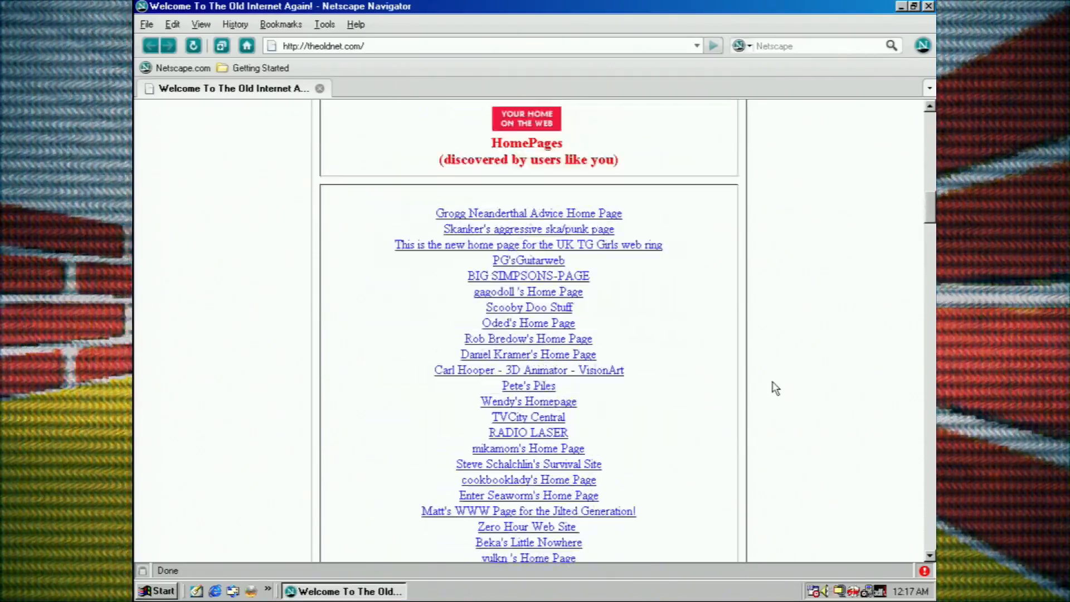
{"action": "scroll", "coordinate": [774, 390], "scroll_direction": "up", "scroll_amount": 2}
{"action": "scroll", "coordinate": [773, 390], "scroll_direction": "up", "scroll_amount": 4}
{"action": "scroll", "coordinate": [753, 394], "scroll_direction": "up", "scroll_amount": 4}
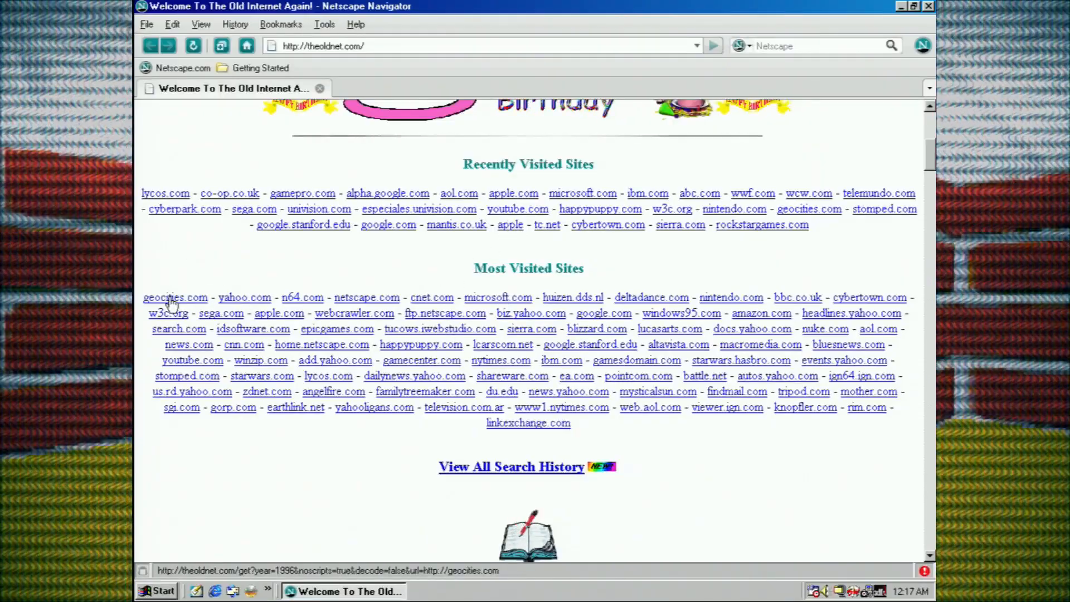
{"action": "middle_click", "coordinate": [175, 297]}
{"action": "left_click", "coordinate": [431, 88]}
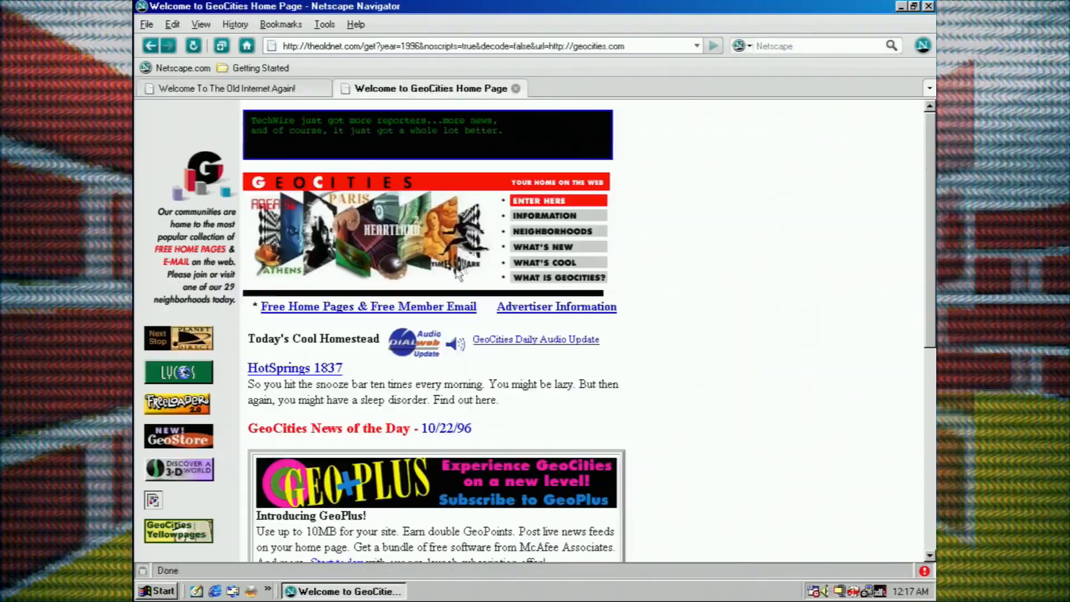
{"action": "scroll", "coordinate": [669, 368], "scroll_direction": "down", "scroll_amount": 3}
{"action": "scroll", "coordinate": [669, 376], "scroll_direction": "down", "scroll_amount": 3}
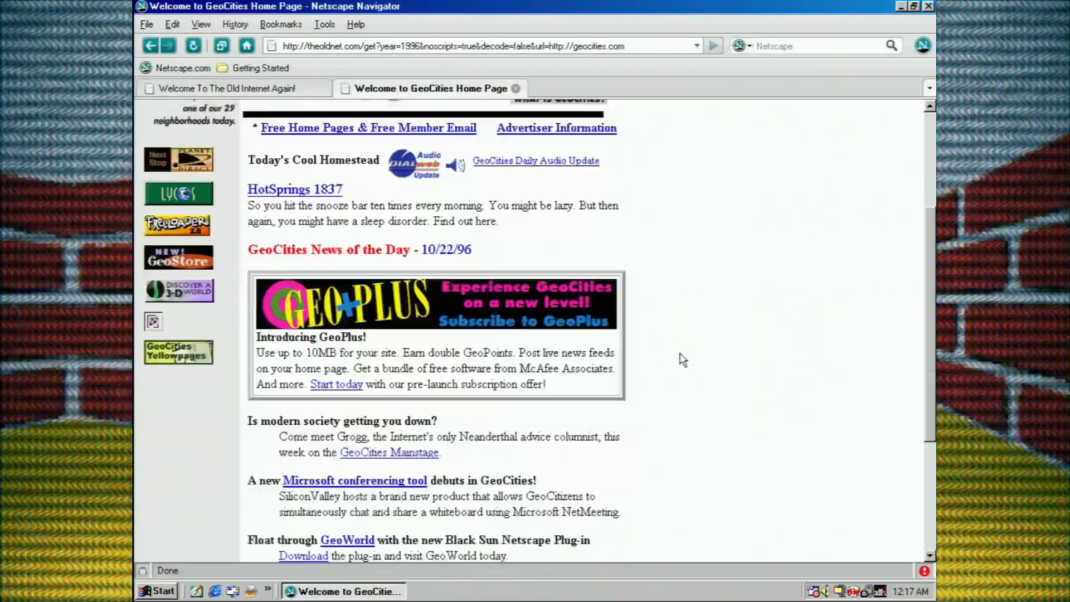
{"action": "scroll", "coordinate": [669, 383], "scroll_direction": "down", "scroll_amount": 3}
{"action": "scroll", "coordinate": [653, 415], "scroll_direction": "up", "scroll_amount": 5}
{"action": "scroll", "coordinate": [656, 418], "scroll_direction": "up", "scroll_amount": 5}
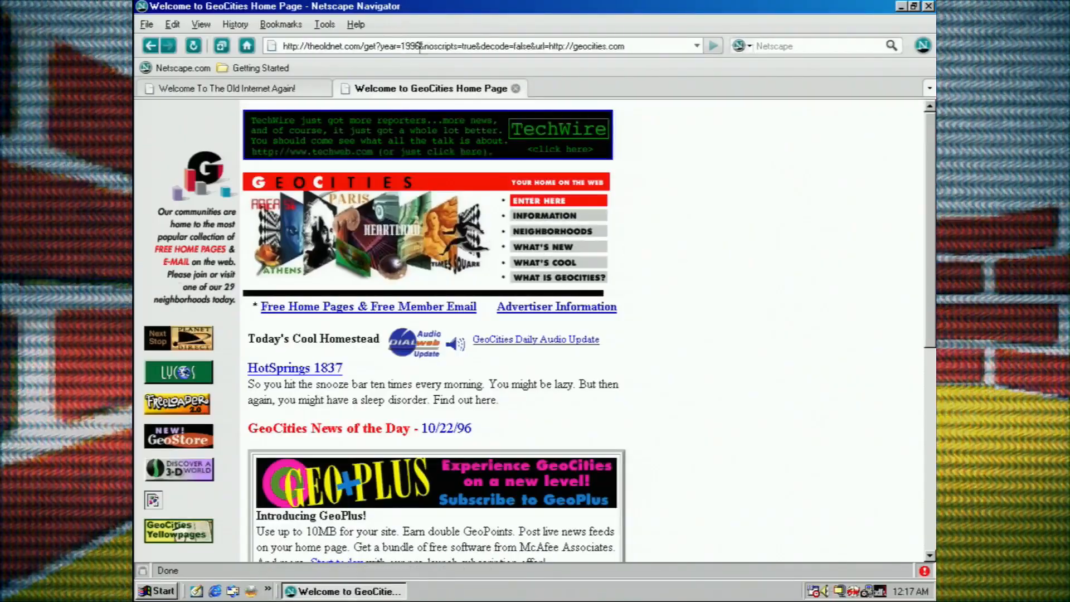
{"action": "scroll", "coordinate": [656, 310], "scroll_direction": "down", "scroll_amount": 3}
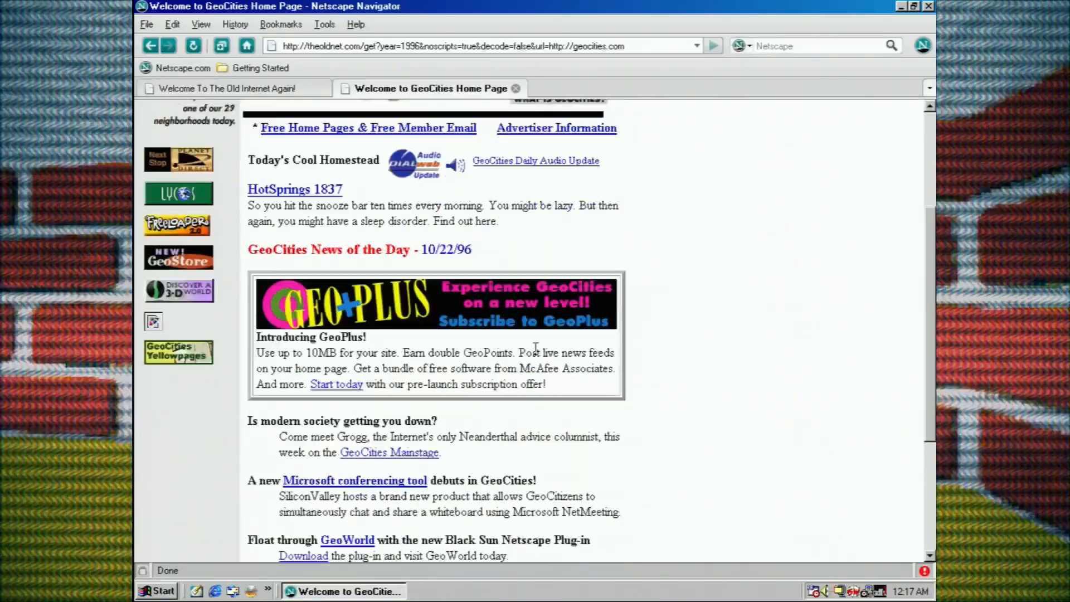
{"action": "left_click", "coordinate": [517, 88]}
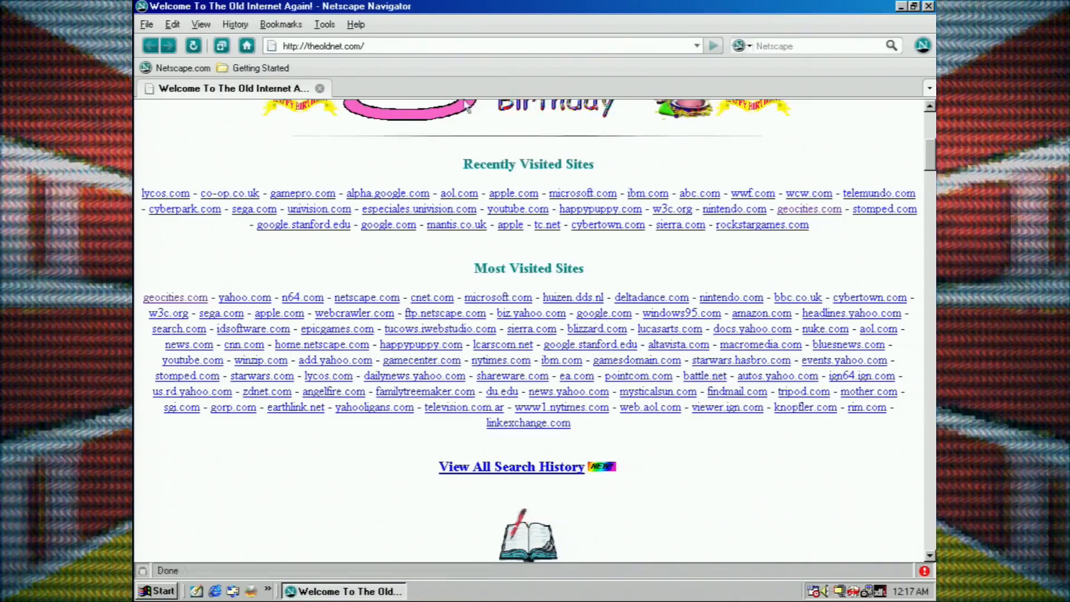
{"action": "scroll", "coordinate": [648, 309], "scroll_direction": "up", "scroll_amount": 5}
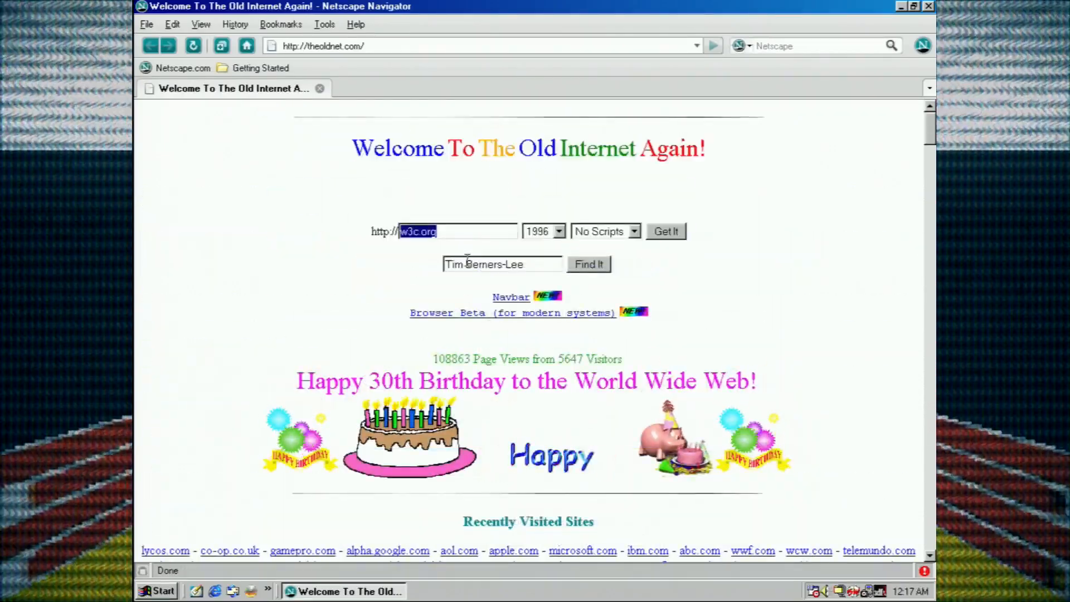
{"action": "type", "text": "tripod.com"}
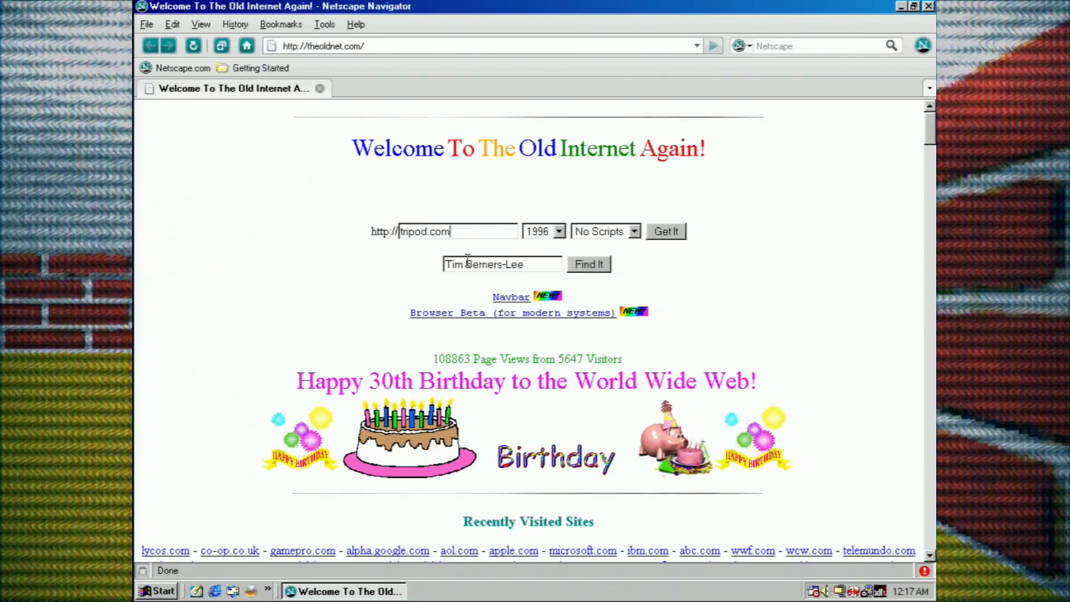
{"action": "key", "text": "Return"}
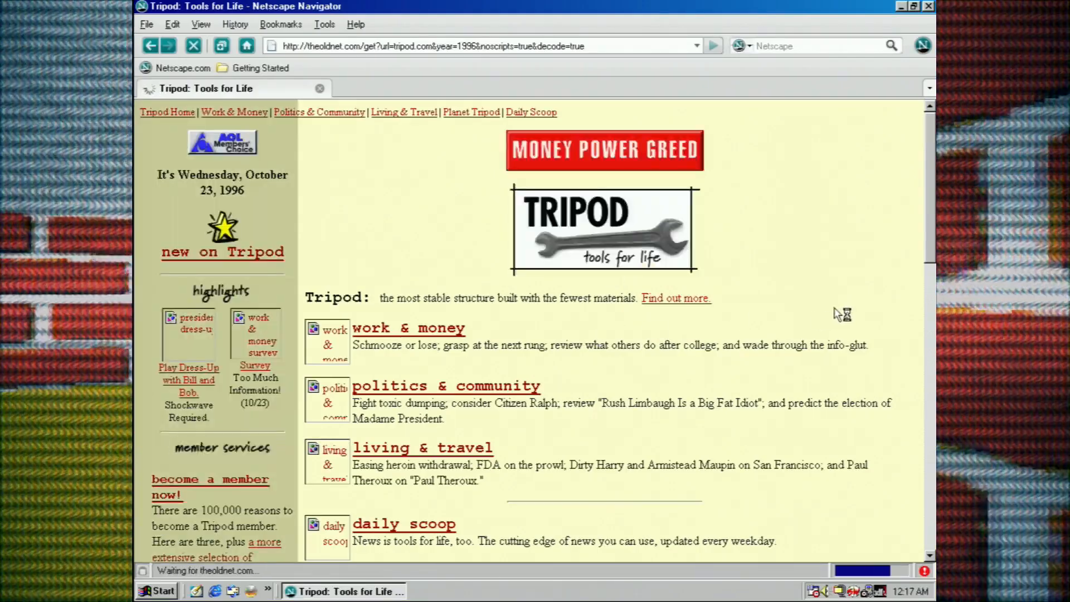
{"action": "scroll", "coordinate": [826, 314], "scroll_direction": "down", "scroll_amount": 5}
{"action": "scroll", "coordinate": [826, 313], "scroll_direction": "down", "scroll_amount": 5}
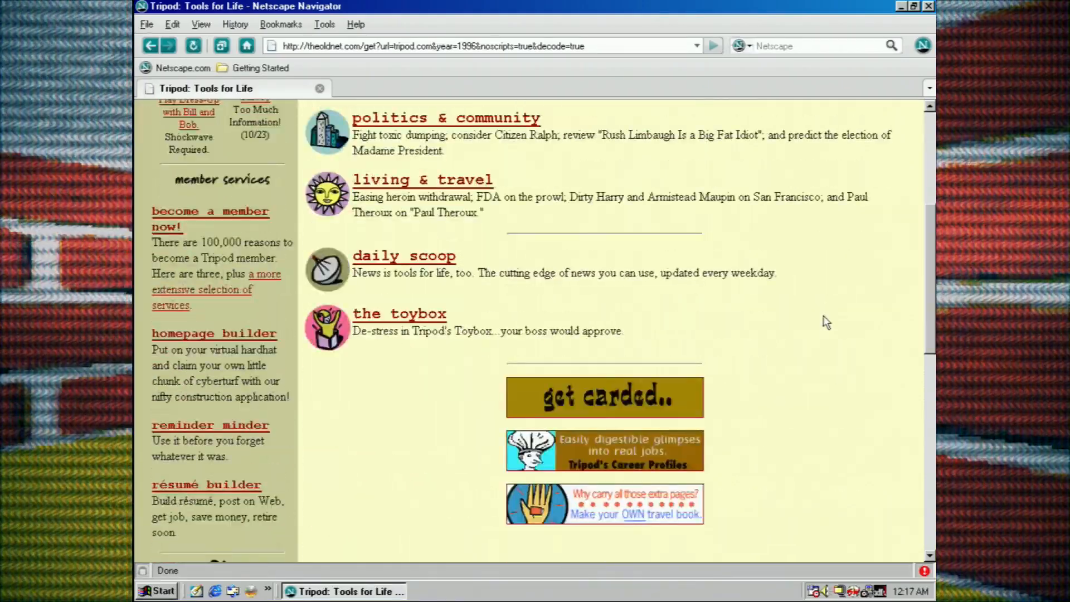
{"action": "scroll", "coordinate": [826, 314], "scroll_direction": "down", "scroll_amount": 5}
{"action": "scroll", "coordinate": [826, 326], "scroll_direction": "up", "scroll_amount": 10}
{"action": "scroll", "coordinate": [826, 329], "scroll_direction": "up", "scroll_amount": 5}
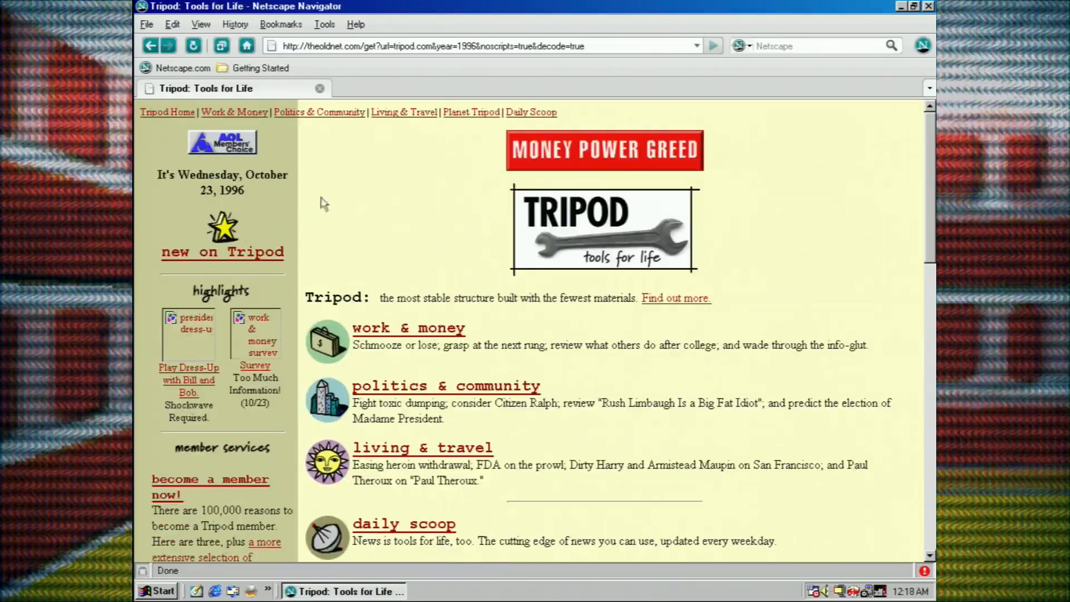
{"action": "left_click", "coordinate": [246, 46]}
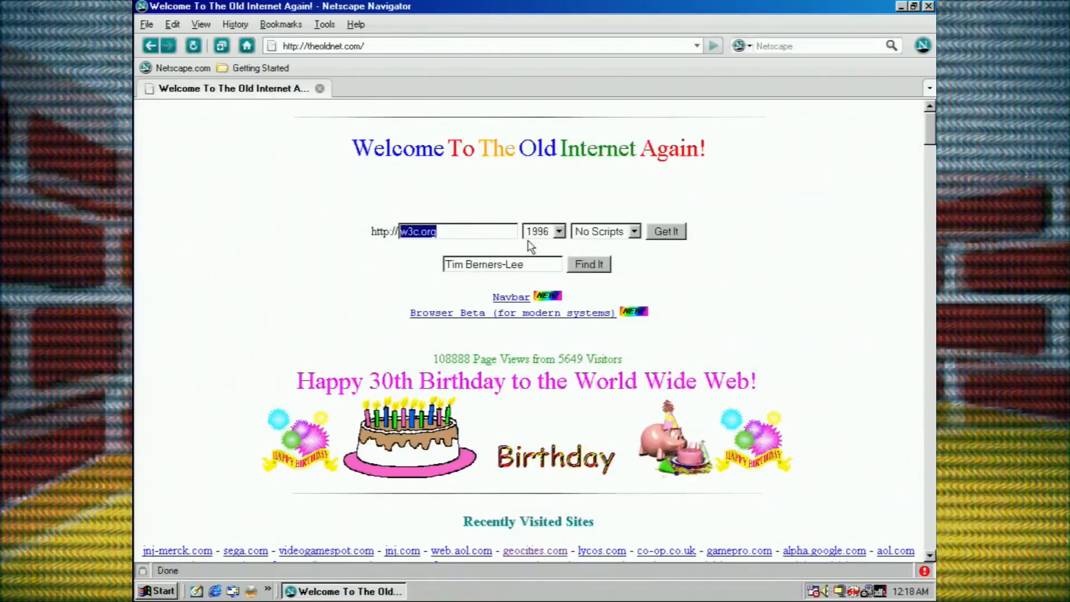
{"action": "type", "text": "micro"}
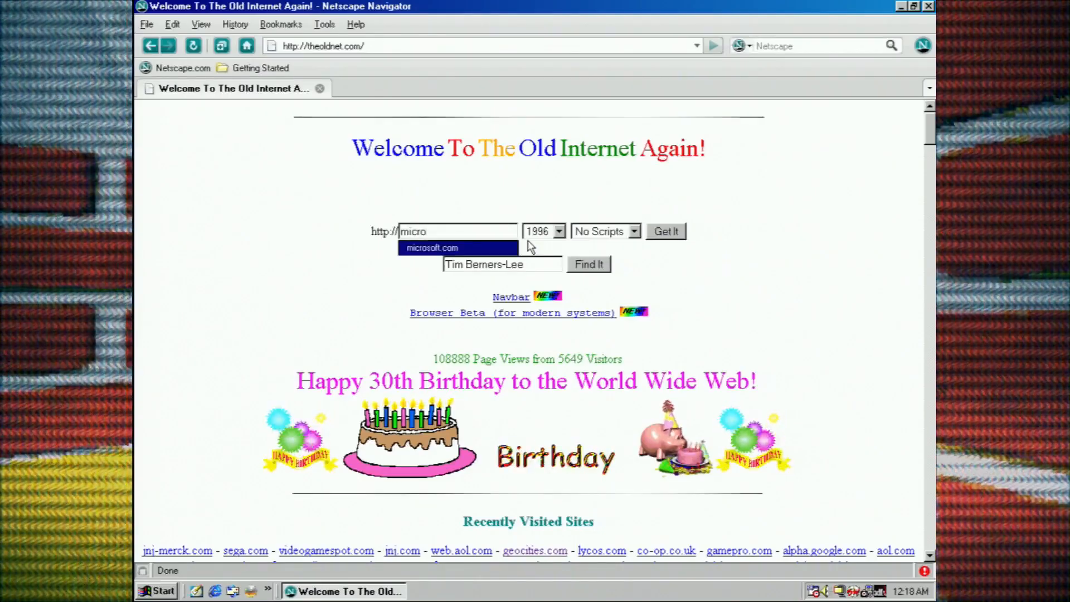
- Load the archived 1998 microsoft.com homepage and follow a link to the Microsoft.com Backstage article
{"action": "left_click", "coordinate": [458, 248]}
{"action": "left_click", "coordinate": [544, 232]}
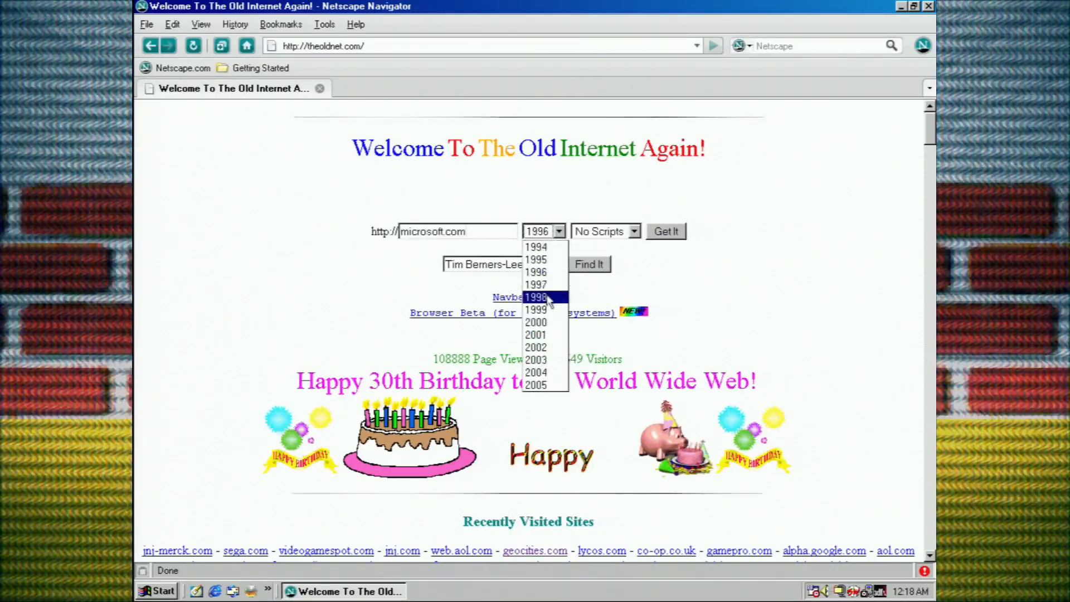
{"action": "left_click", "coordinate": [544, 248]}
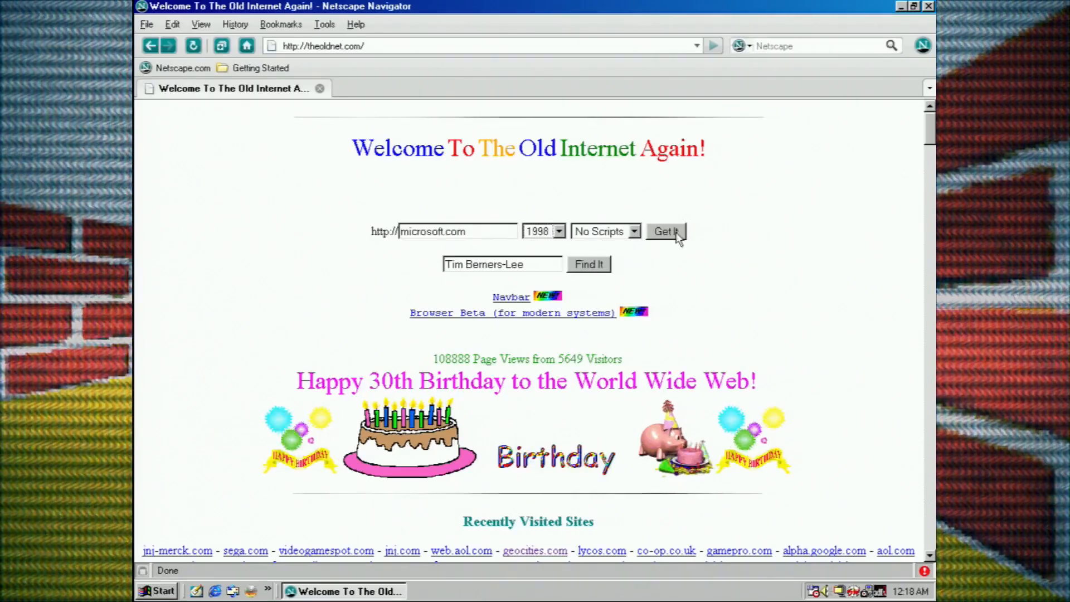
{"action": "left_click", "coordinate": [666, 231]}
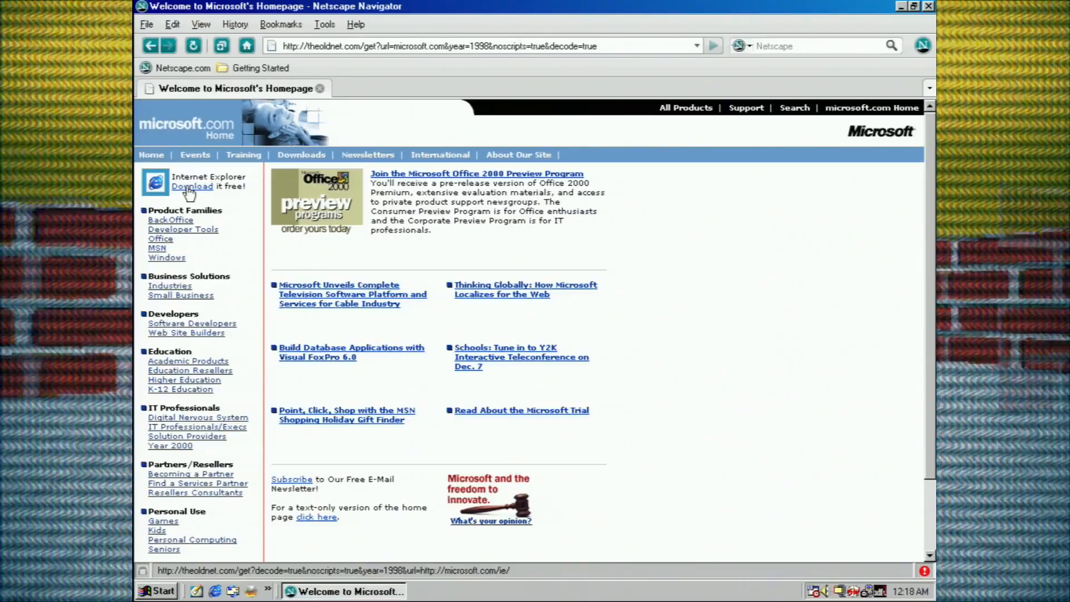
{"action": "scroll", "coordinate": [392, 335], "scroll_direction": "down", "scroll_amount": 3}
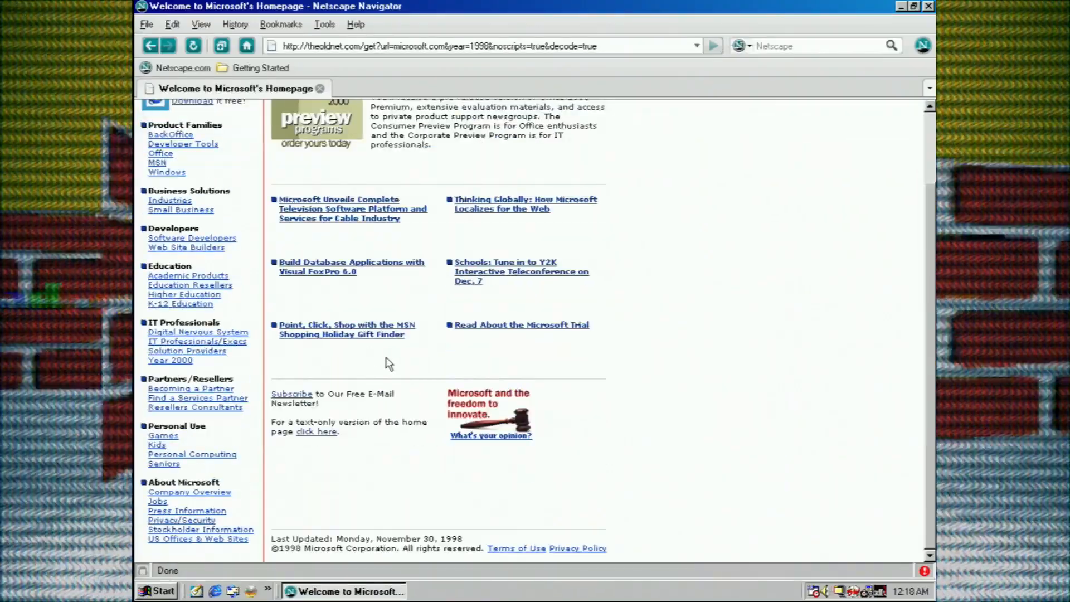
{"action": "scroll", "coordinate": [391, 335], "scroll_direction": "up", "scroll_amount": 3}
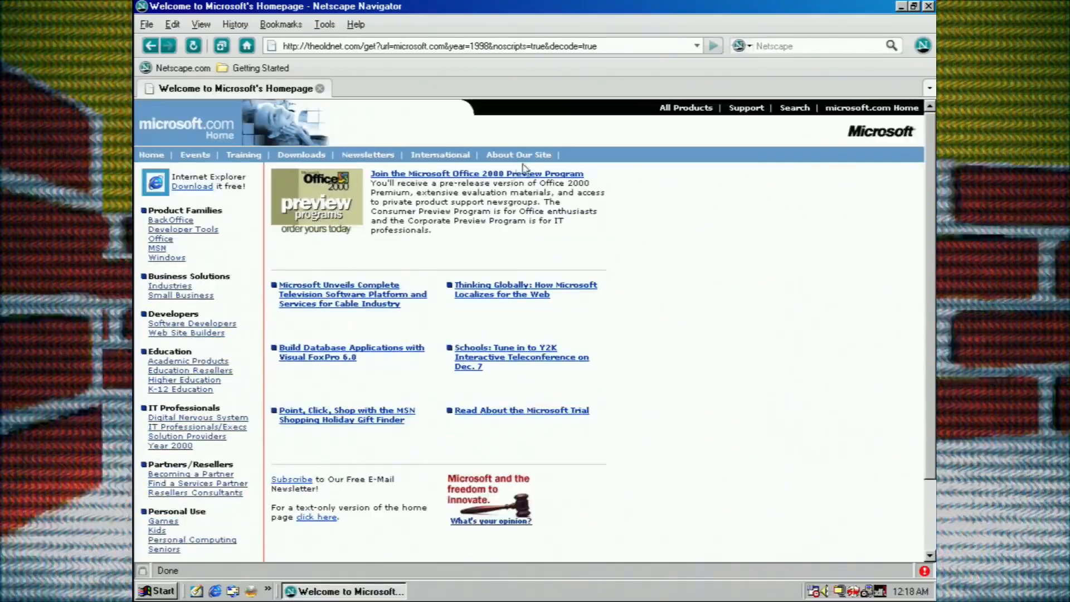
{"action": "left_click", "coordinate": [527, 174]}
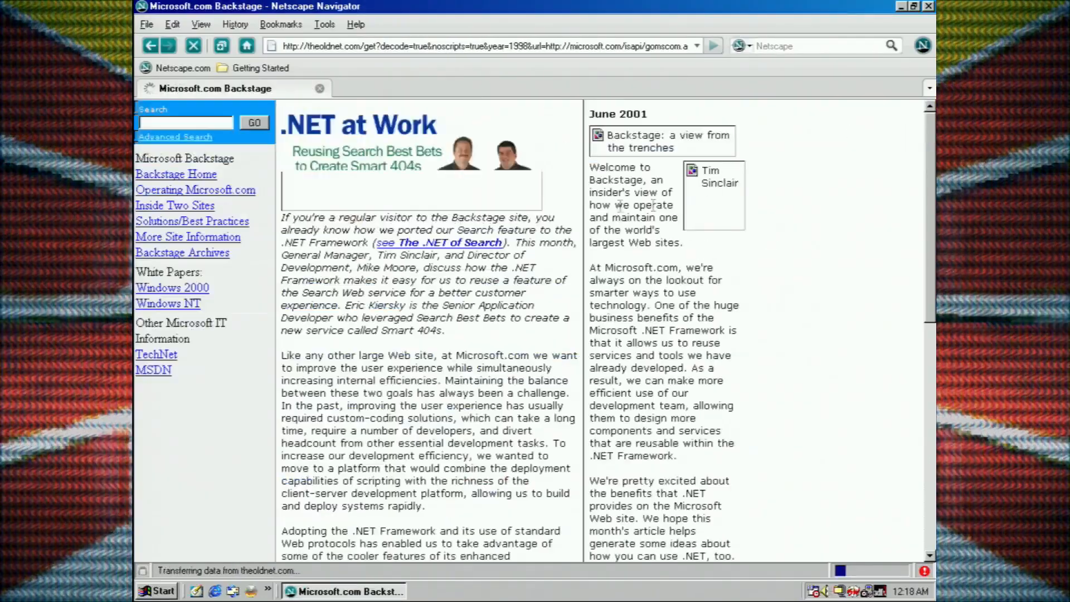
{"action": "left_click", "coordinate": [355, 24]}
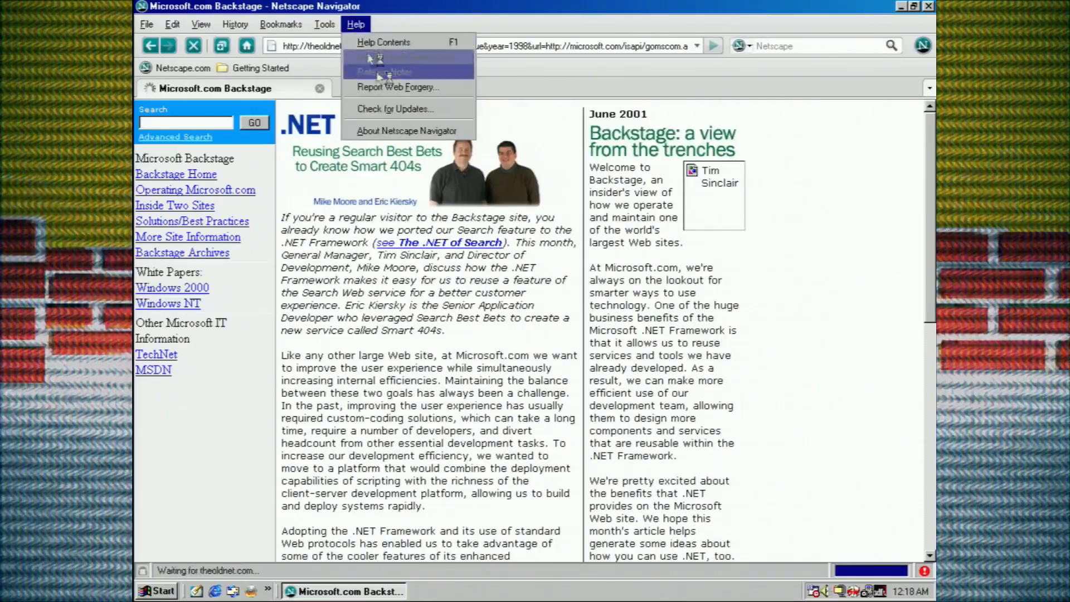
{"action": "left_click", "coordinate": [394, 141]}
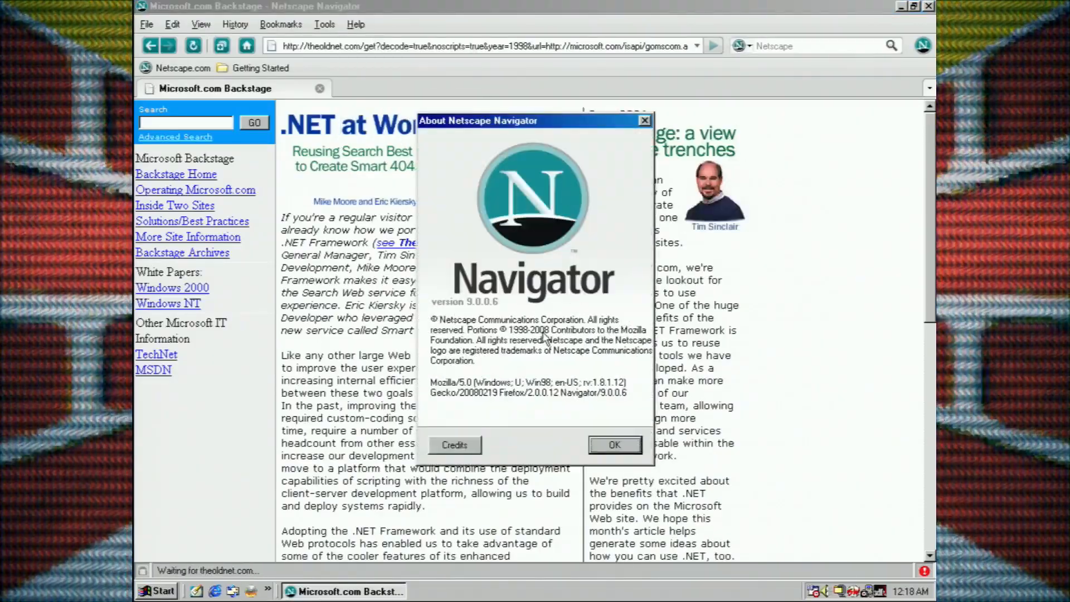
{"action": "left_click", "coordinate": [614, 445]}
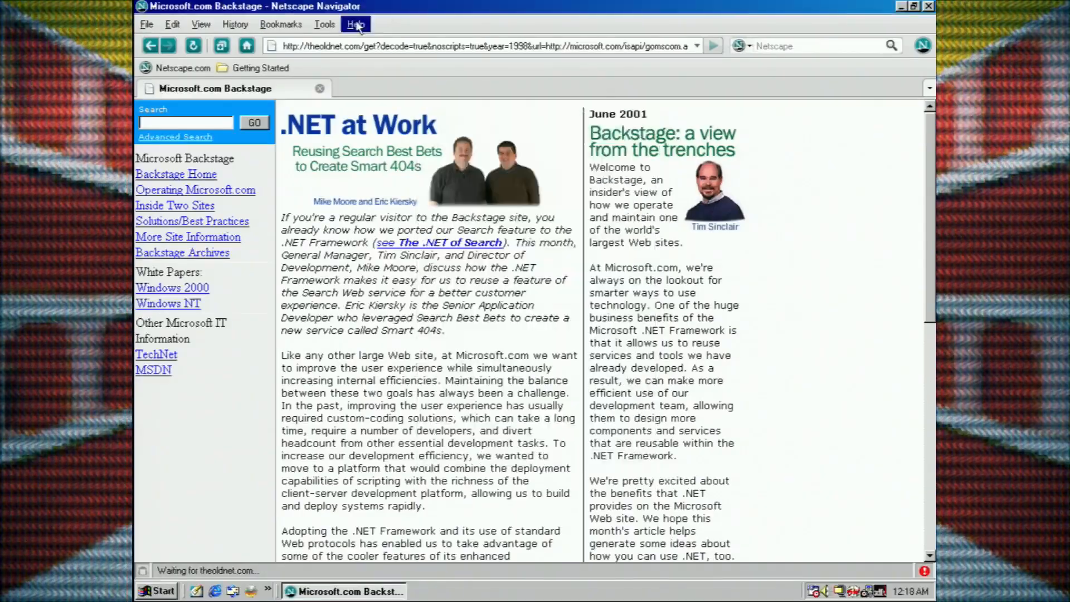
{"action": "left_click", "coordinate": [359, 26]}
{"action": "left_click", "coordinate": [393, 135]}
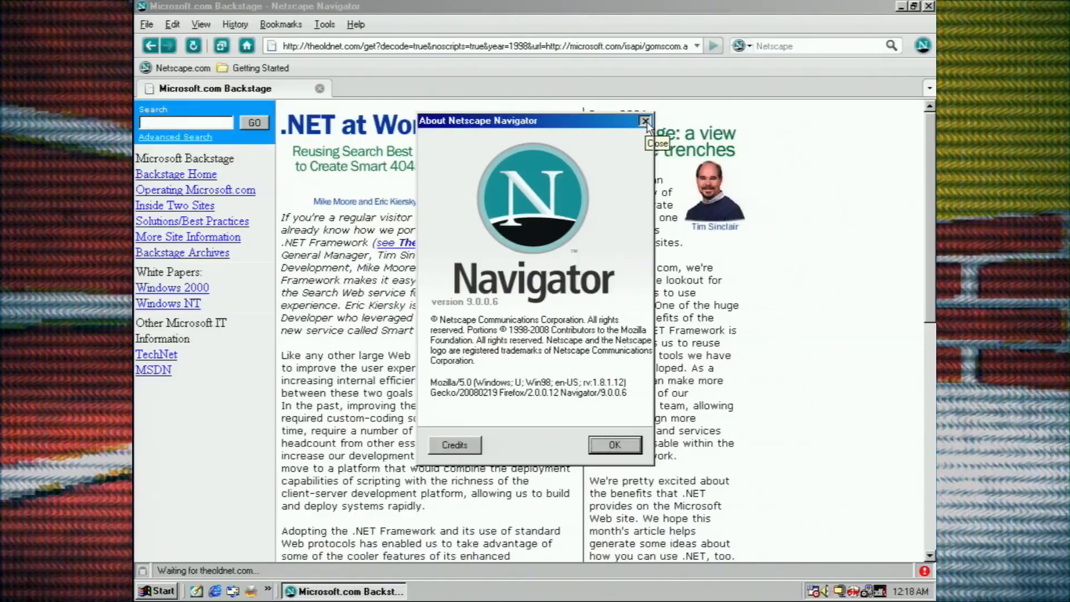
{"action": "left_click", "coordinate": [646, 123]}
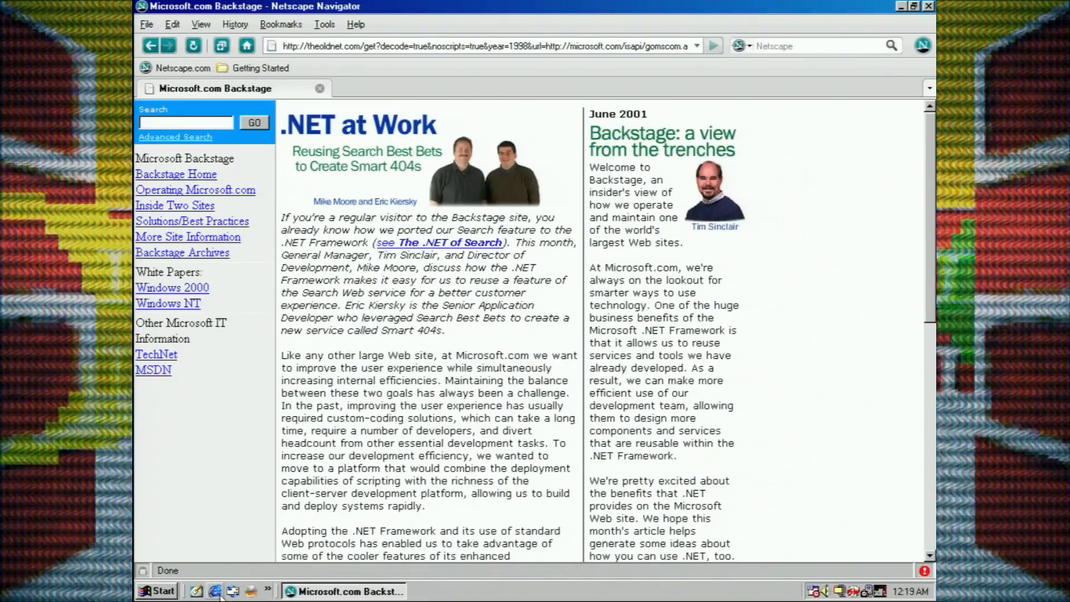
{"action": "scroll", "coordinate": [415, 397], "scroll_direction": "down", "scroll_amount": 3}
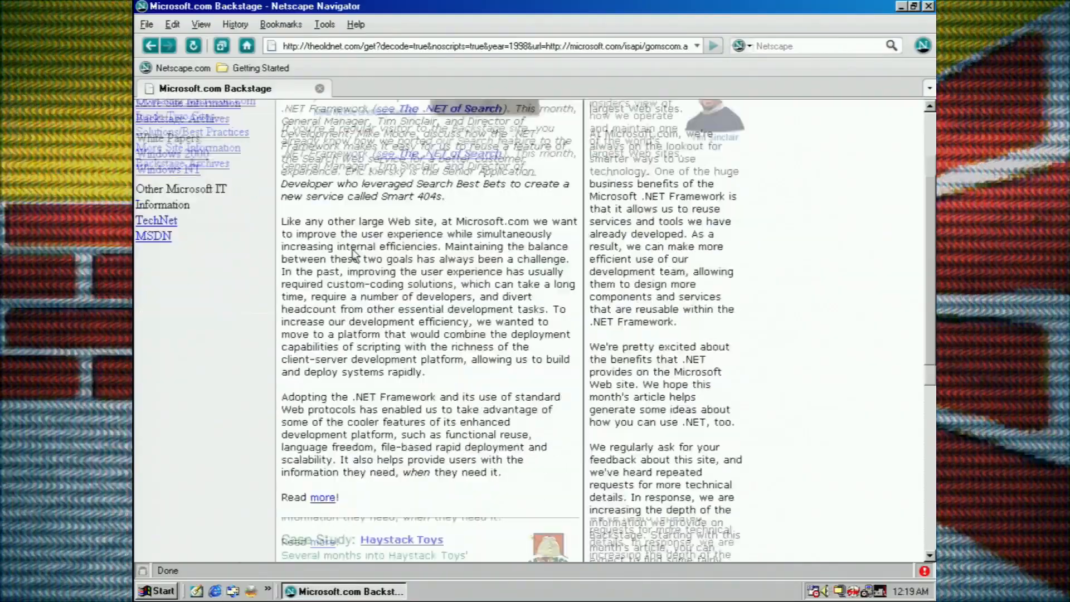
{"action": "scroll", "coordinate": [384, 272], "scroll_direction": "up", "scroll_amount": 3}
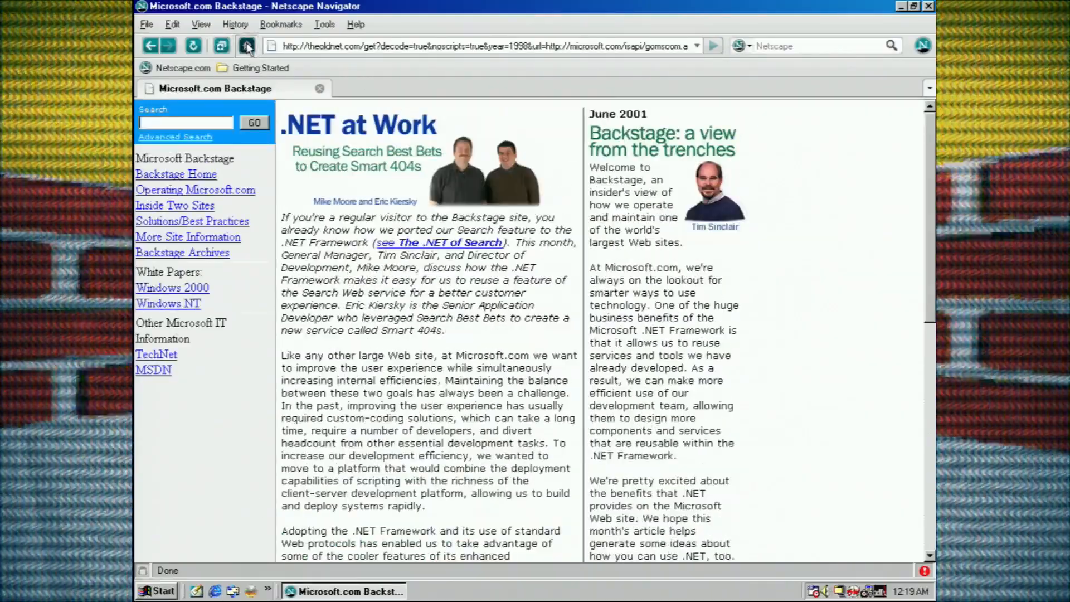
{"action": "left_click", "coordinate": [248, 46]}
- Load the archived 1998 snapshot of apple.com from theoldnet.com homepage
{"action": "left_click", "coordinate": [443, 231]}
{"action": "type", "text": "apple"}
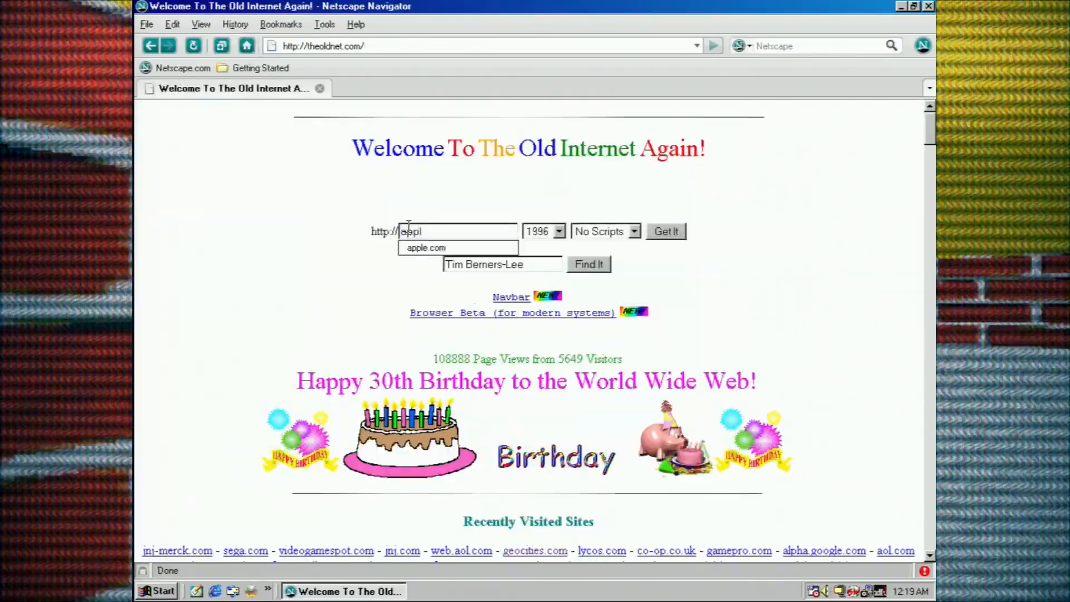
{"action": "left_click", "coordinate": [458, 248]}
{"action": "left_click", "coordinate": [544, 232]}
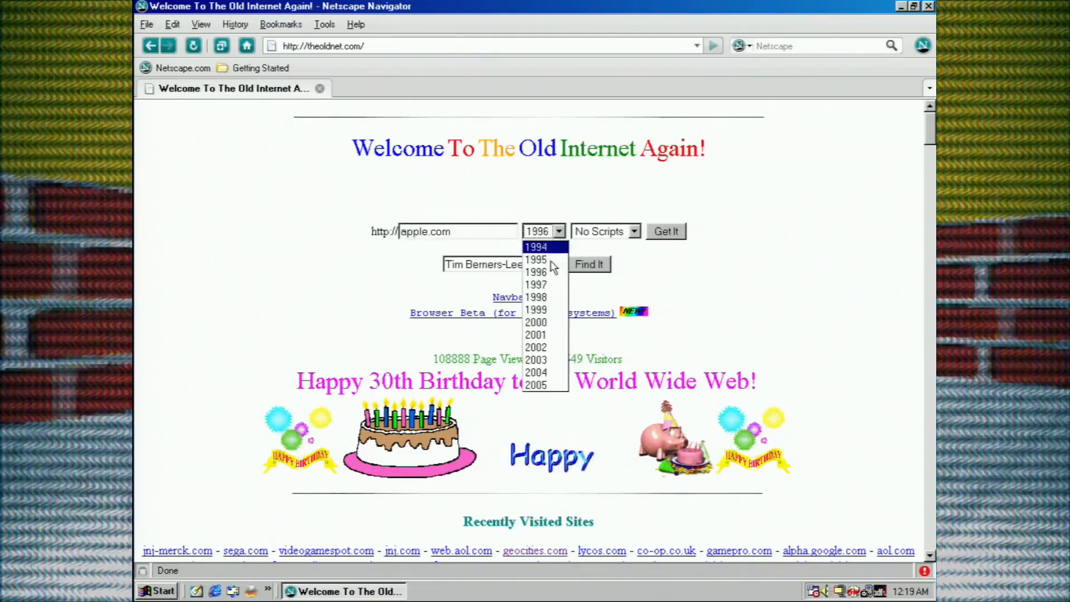
{"action": "left_click", "coordinate": [540, 274]}
{"action": "left_click", "coordinate": [667, 232]}
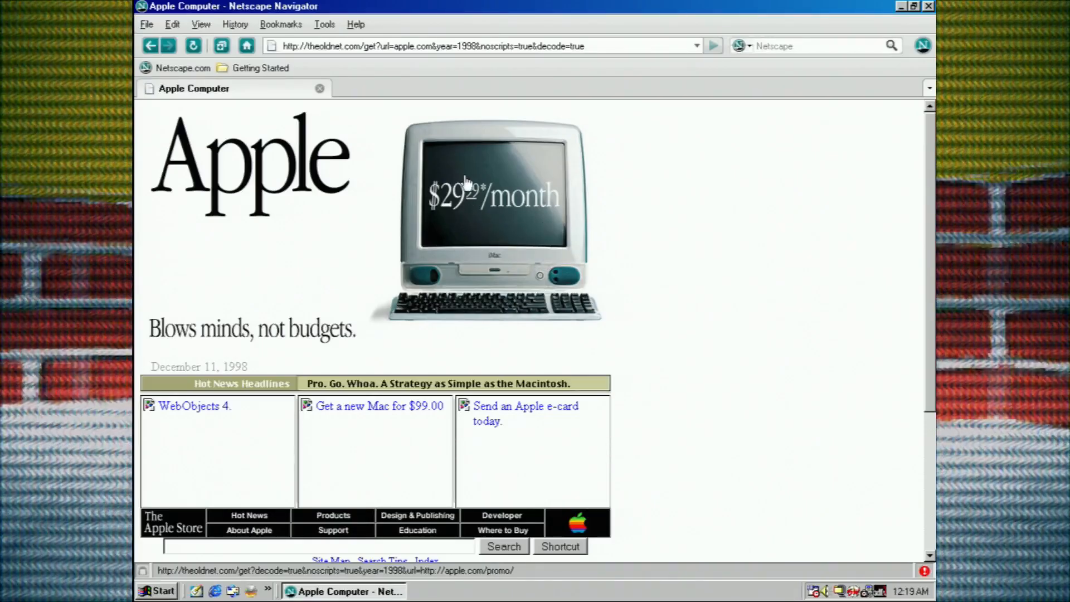
{"action": "scroll", "coordinate": [469, 185], "scroll_direction": "down", "scroll_amount": 3}
{"action": "scroll", "coordinate": [489, 214], "scroll_direction": "up", "scroll_amount": 3}
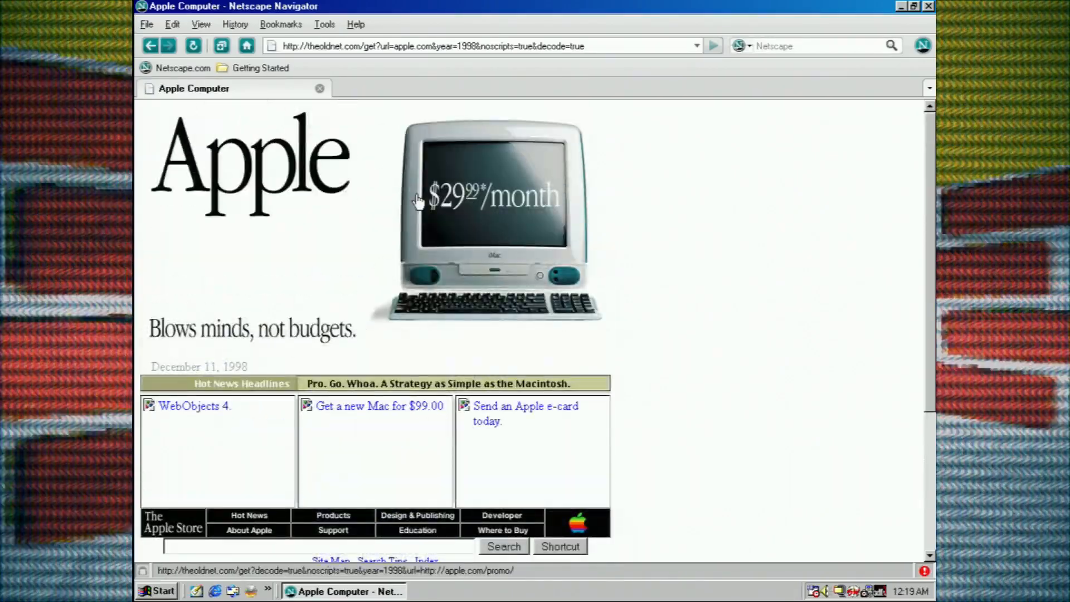
{"action": "scroll", "coordinate": [418, 201], "scroll_direction": "down", "scroll_amount": 5}
- Browse Apple's Products page, then head to the Support section from the footer
{"action": "left_click", "coordinate": [448, 398]}
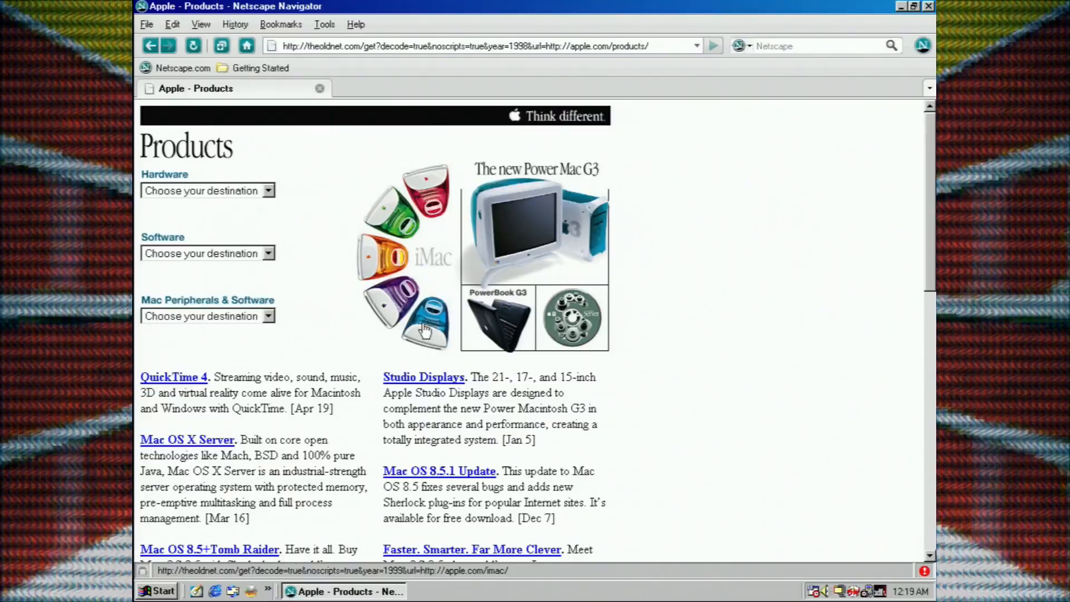
{"action": "scroll", "coordinate": [652, 318], "scroll_direction": "down", "scroll_amount": 5}
{"action": "scroll", "coordinate": [661, 318], "scroll_direction": "down", "scroll_amount": 5}
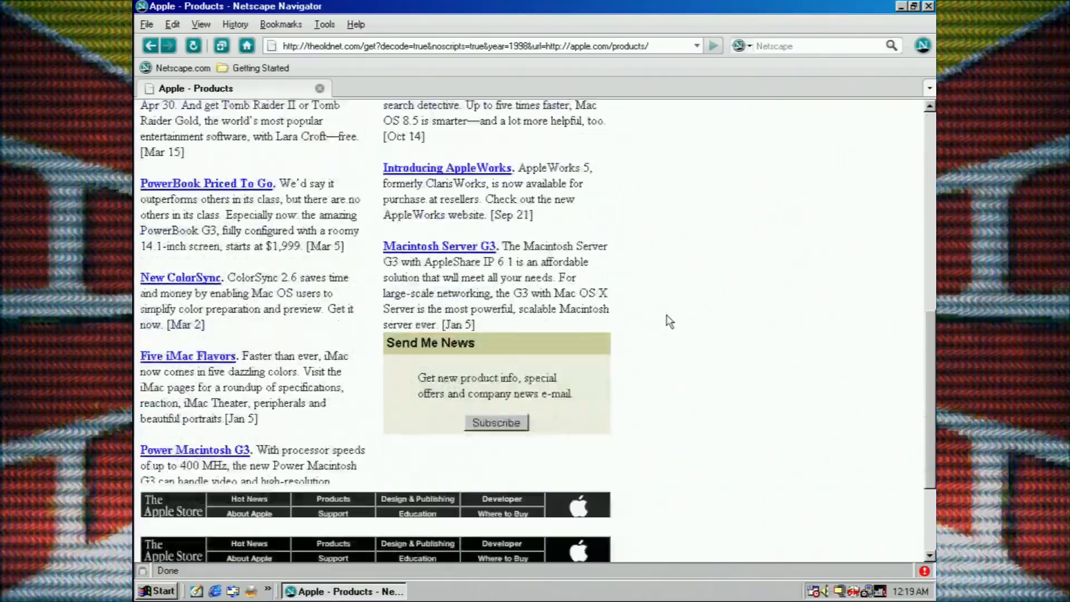
{"action": "scroll", "coordinate": [669, 322], "scroll_direction": "down", "scroll_amount": 5}
{"action": "scroll", "coordinate": [672, 327], "scroll_direction": "up", "scroll_amount": 3}
{"action": "scroll", "coordinate": [673, 343], "scroll_direction": "up", "scroll_amount": 5}
{"action": "scroll", "coordinate": [677, 365], "scroll_direction": "up", "scroll_amount": 3}
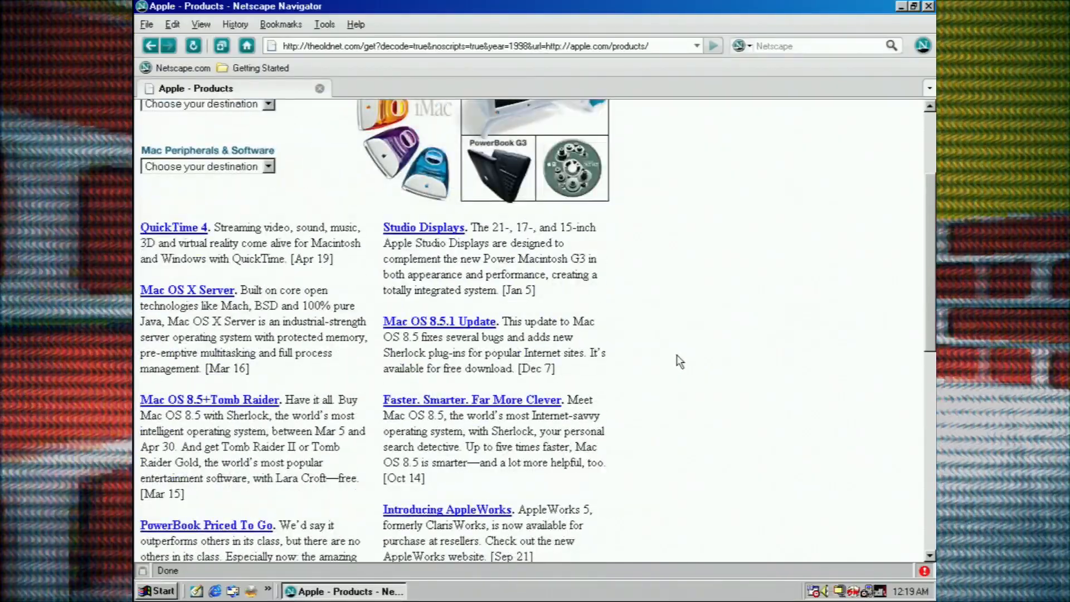
{"action": "scroll", "coordinate": [679, 361], "scroll_direction": "up", "scroll_amount": 3}
{"action": "scroll", "coordinate": [694, 357], "scroll_direction": "down", "scroll_amount": 4}
{"action": "scroll", "coordinate": [694, 357], "scroll_direction": "down", "scroll_amount": 4}
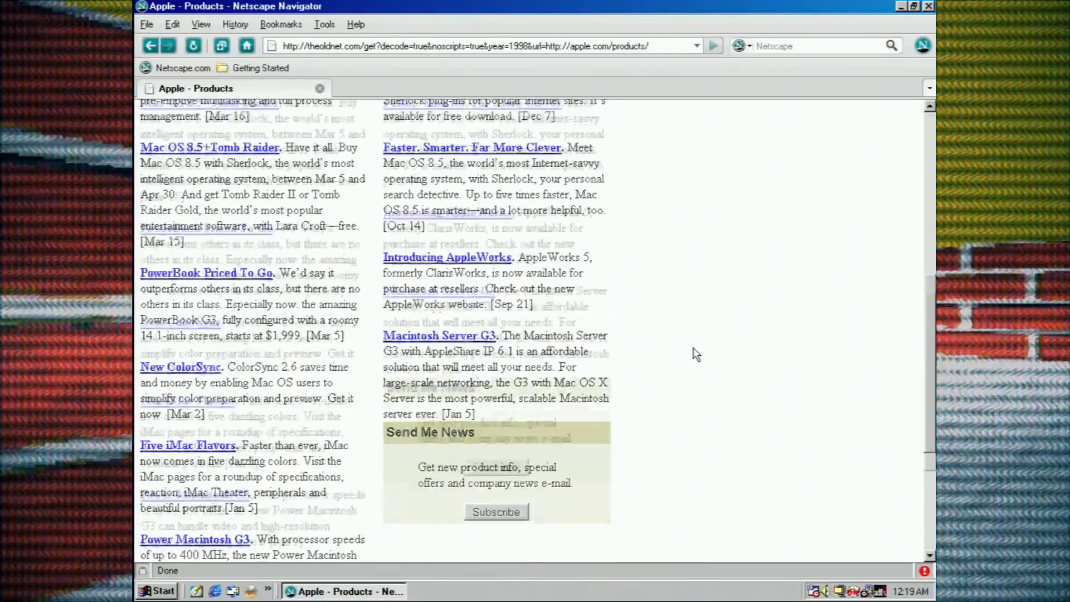
{"action": "scroll", "coordinate": [695, 358], "scroll_direction": "down", "scroll_amount": 4}
{"action": "scroll", "coordinate": [696, 358], "scroll_direction": "down", "scroll_amount": 2}
{"action": "scroll", "coordinate": [698, 358], "scroll_direction": "up", "scroll_amount": 2}
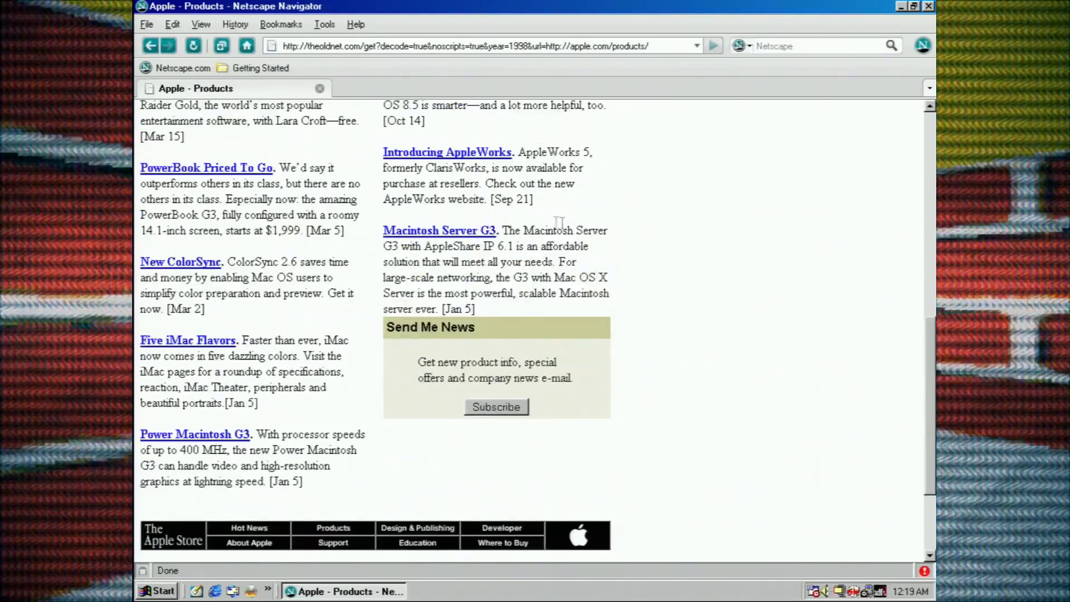
{"action": "left_click_drag", "start_coordinate": [512, 227], "coordinate": [644, 284]}
{"action": "left_click", "coordinate": [719, 319]}
{"action": "scroll", "coordinate": [720, 320], "scroll_direction": "up", "scroll_amount": 4}
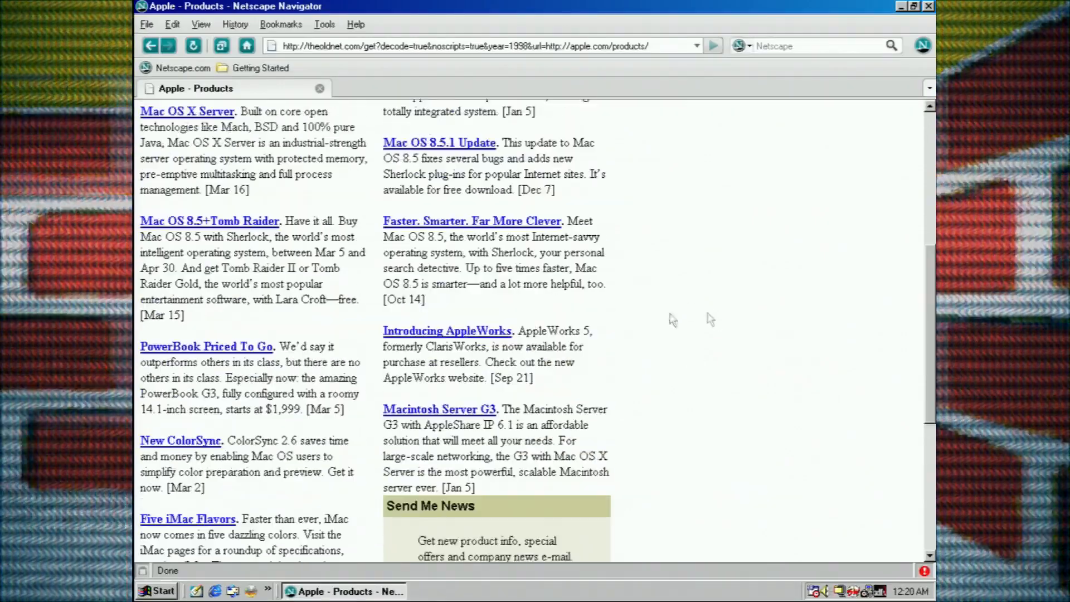
{"action": "double_click", "coordinate": [306, 242]}
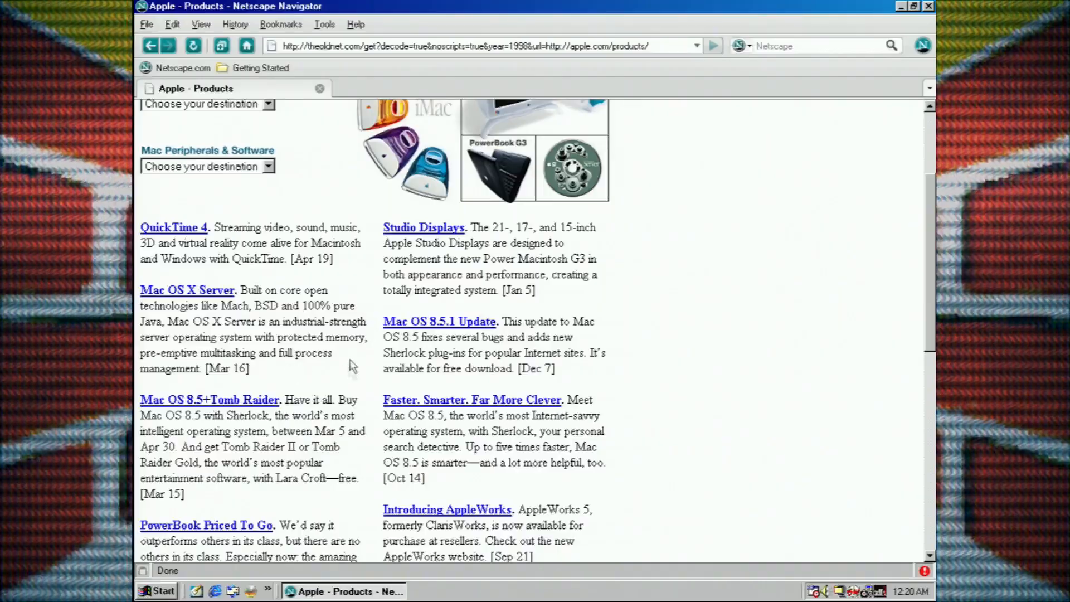
{"action": "scroll", "coordinate": [438, 289], "scroll_direction": "down", "scroll_amount": 4}
{"action": "scroll", "coordinate": [419, 310], "scroll_direction": "down", "scroll_amount": 4}
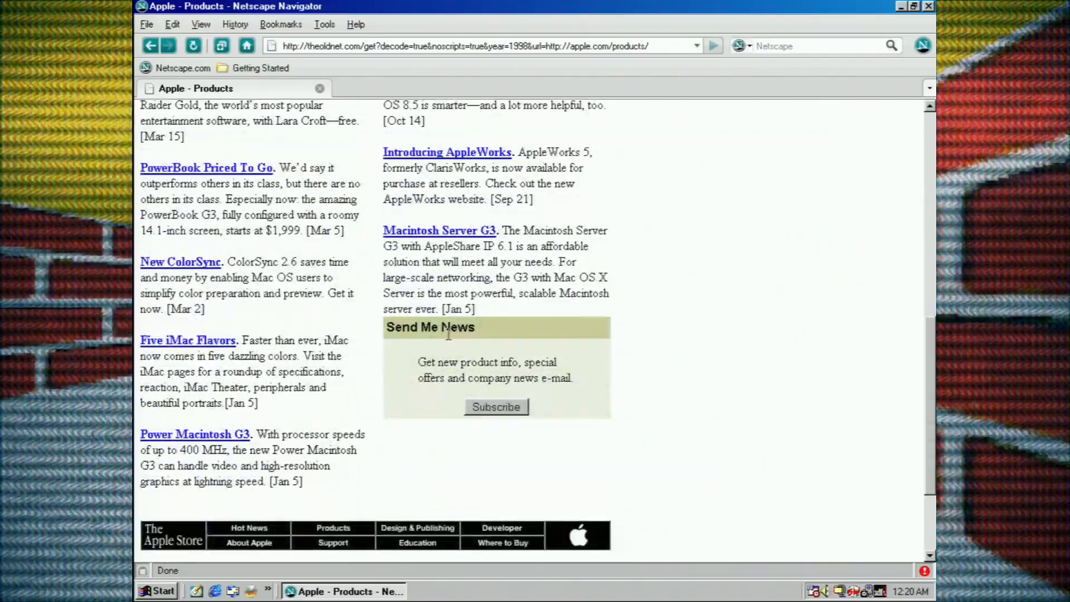
{"action": "scroll", "coordinate": [401, 335], "scroll_direction": "down", "scroll_amount": 3}
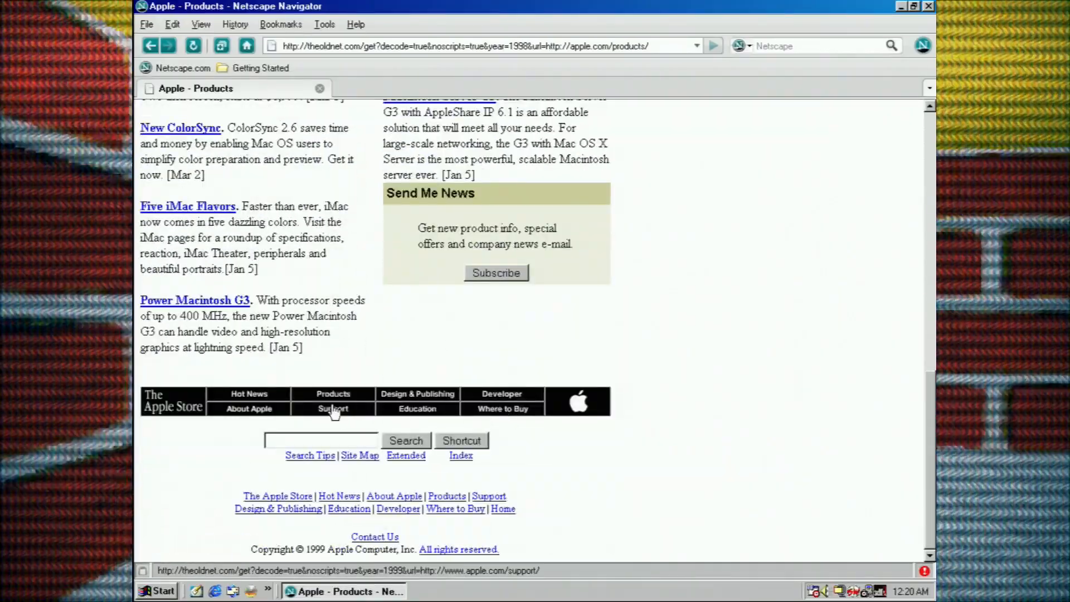
{"action": "left_click", "coordinate": [333, 409]}
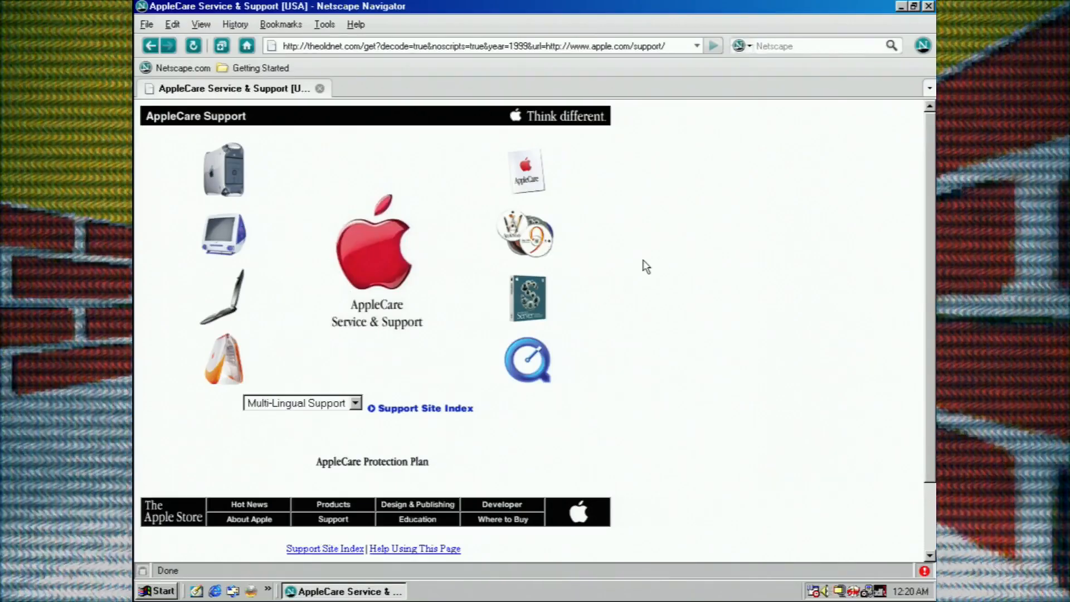
{"action": "scroll", "coordinate": [706, 268], "scroll_direction": "down", "scroll_amount": 3}
{"action": "scroll", "coordinate": [707, 268], "scroll_direction": "up", "scroll_amount": 3}
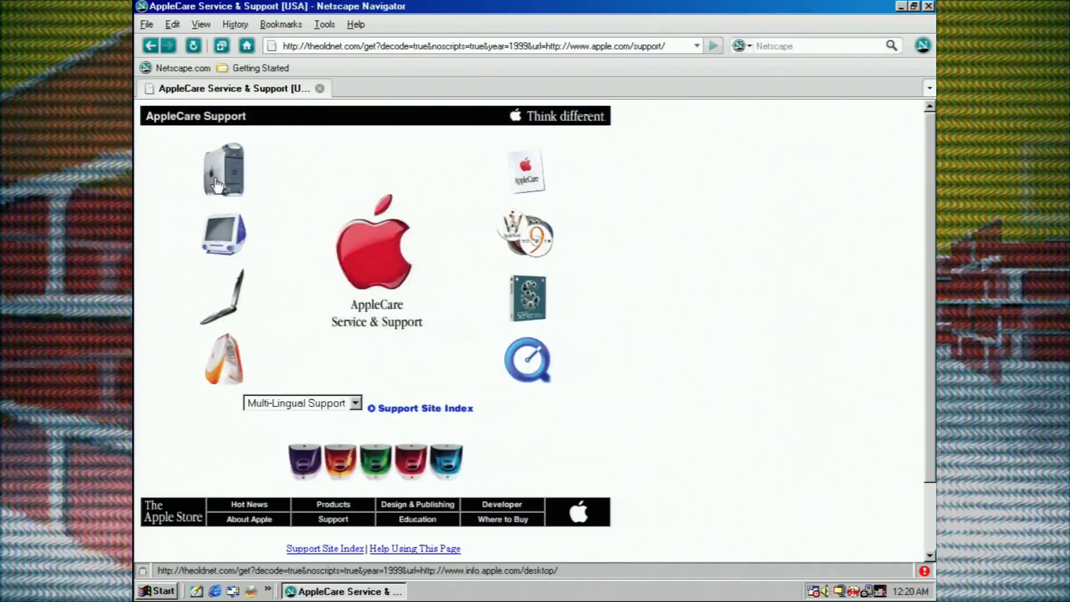
- View the Power Macintosh G3 support page, then return to theoldnet.com start page
{"action": "left_click", "coordinate": [218, 183]}
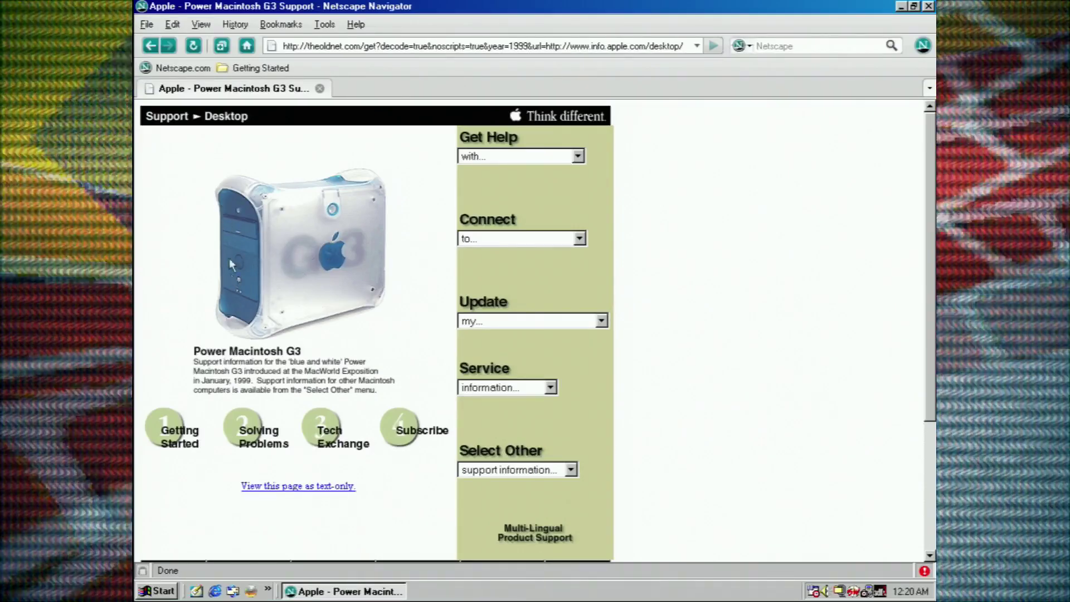
{"action": "left_click", "coordinate": [247, 45]}
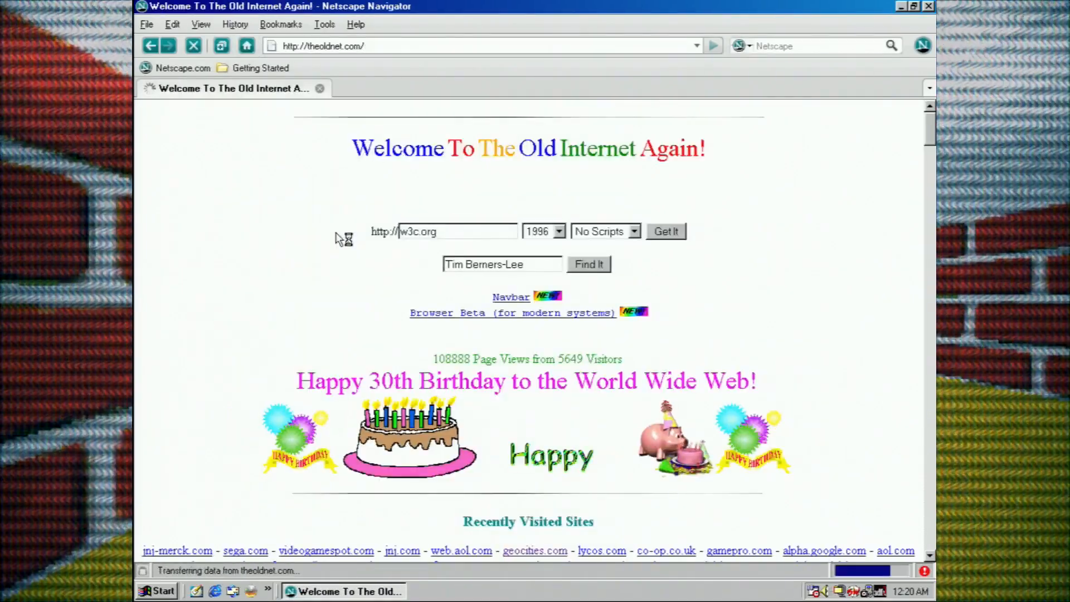
- Load the archived 1997 snapshot of gamepro.com, replacing the w3c.org address
{"action": "double_click", "coordinate": [418, 232]}
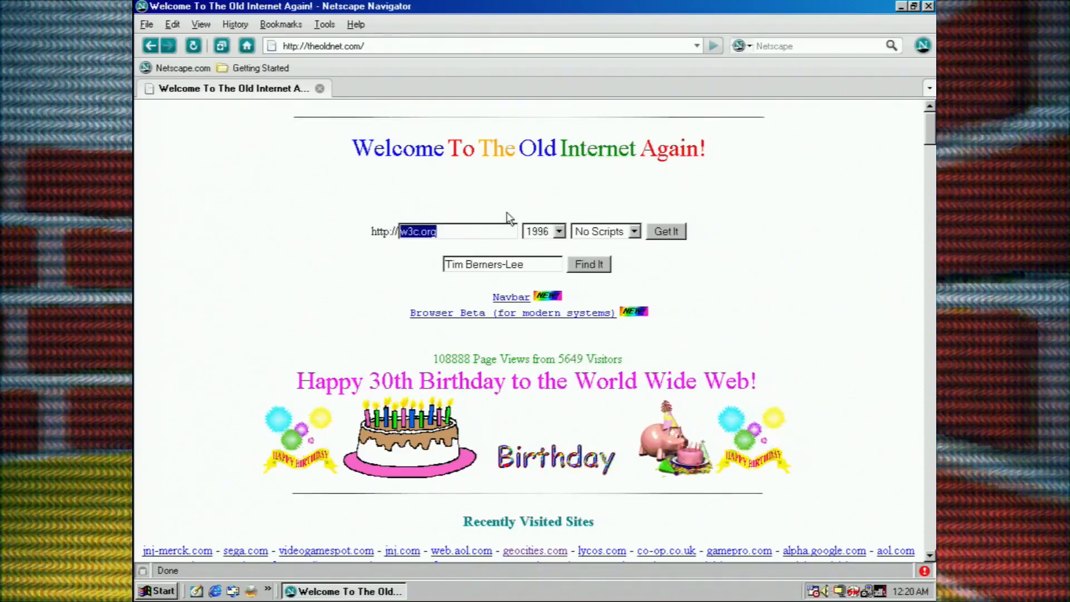
{"action": "type", "text": "gam"}
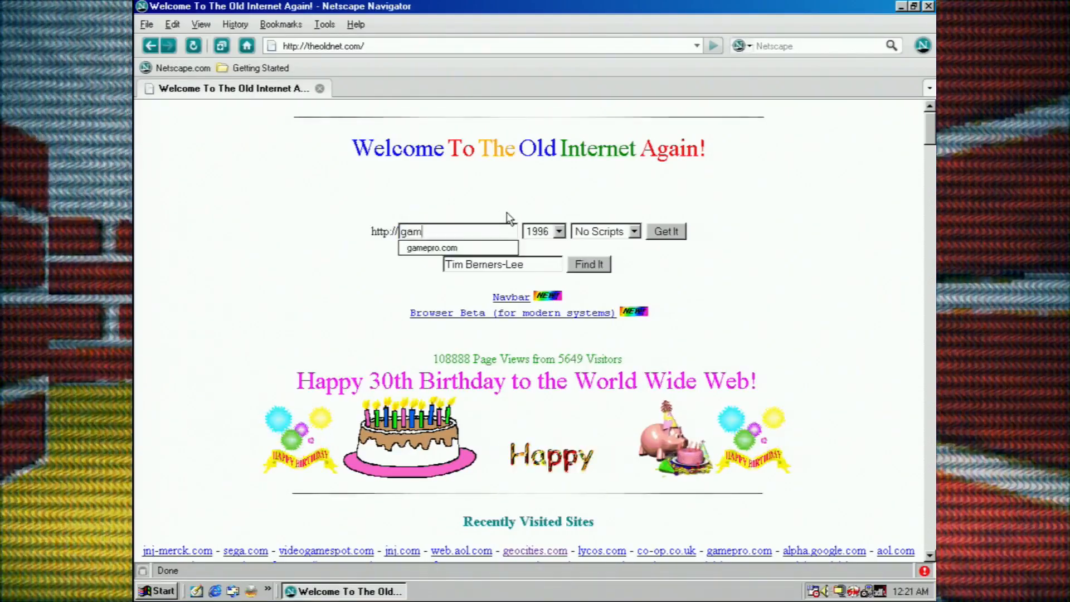
{"action": "key", "text": "Down"}
{"action": "key", "text": "Return"}
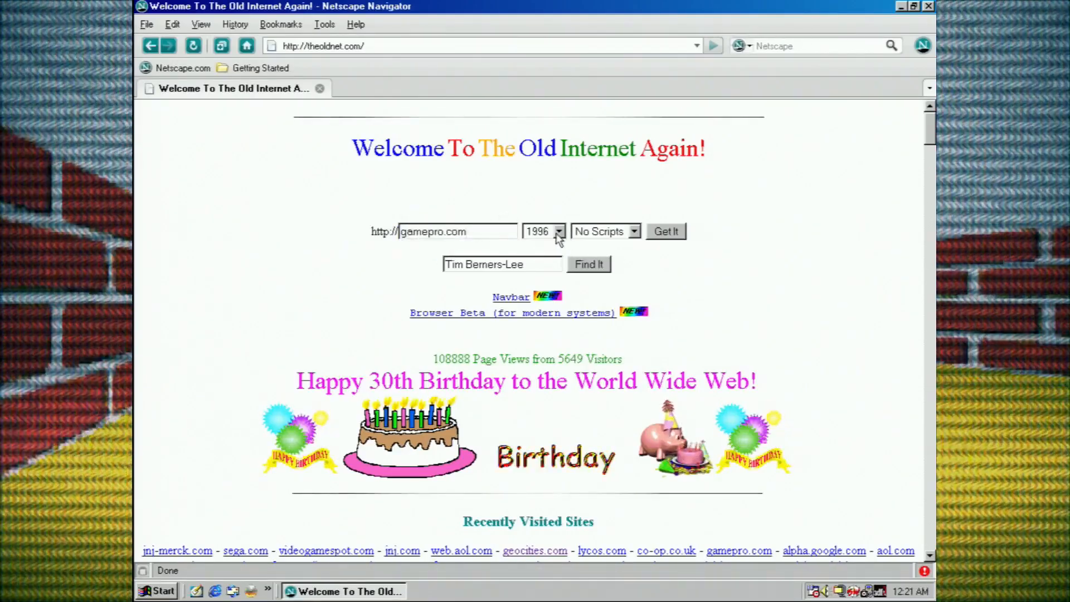
{"action": "left_click", "coordinate": [559, 231]}
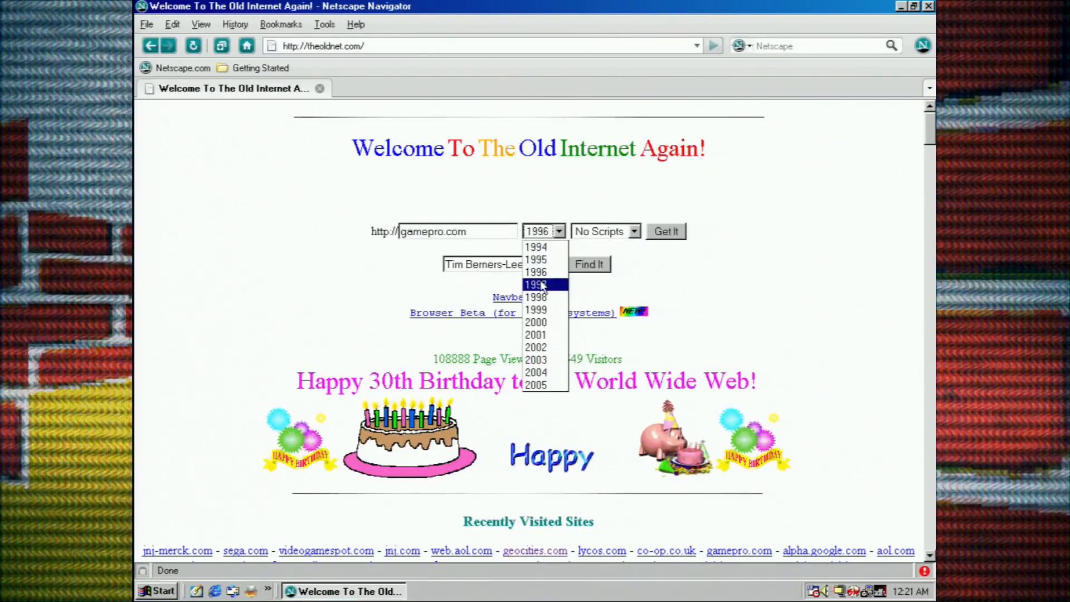
{"action": "left_click", "coordinate": [544, 284]}
{"action": "left_click", "coordinate": [666, 231]}
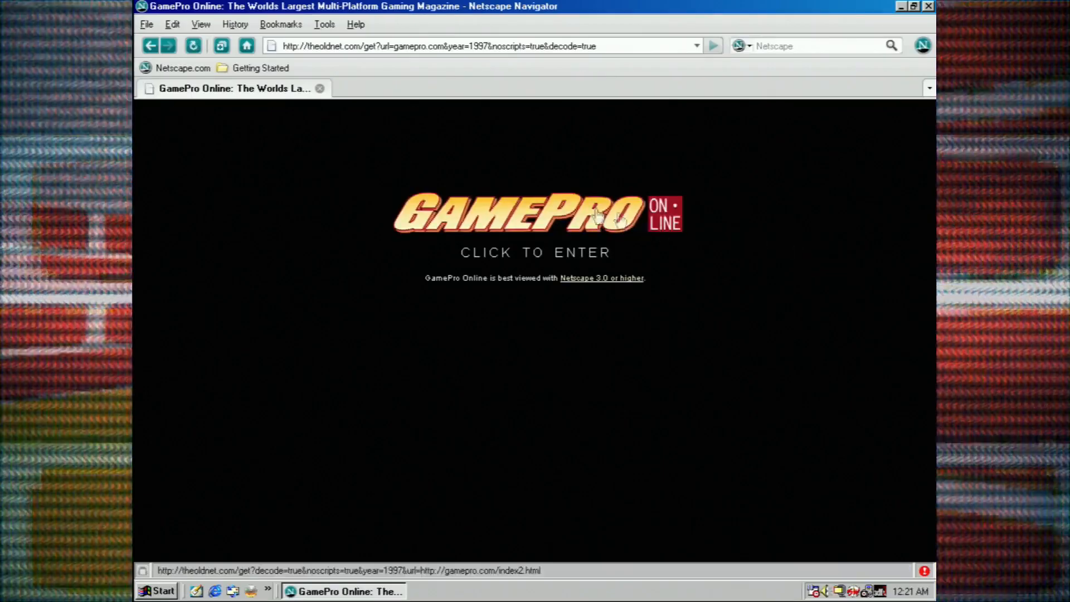
- Enter GamePro Online from its splash page, dismiss the plugins notice, then return to theoldnet.com home page
{"action": "left_click", "coordinate": [556, 219]}
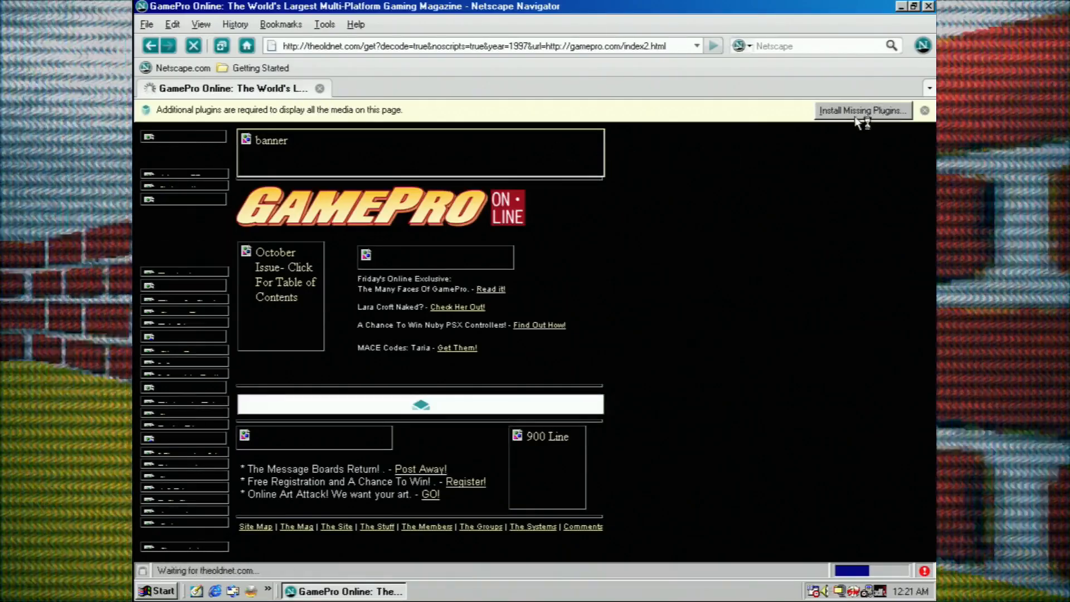
{"action": "left_click", "coordinate": [925, 110]}
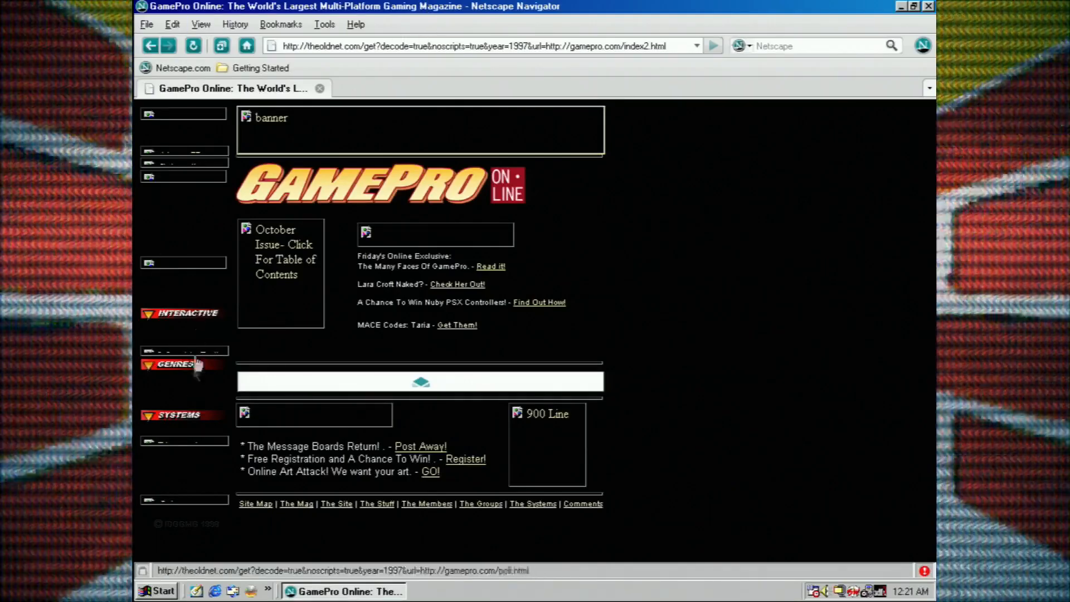
{"action": "left_click", "coordinate": [199, 367]}
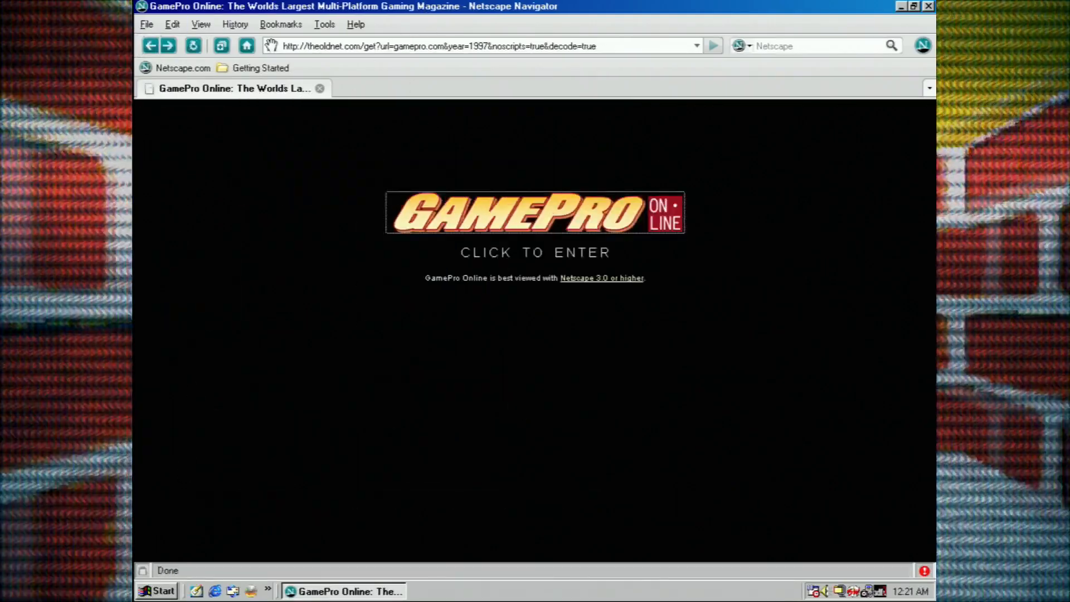
{"action": "left_click", "coordinate": [246, 47]}
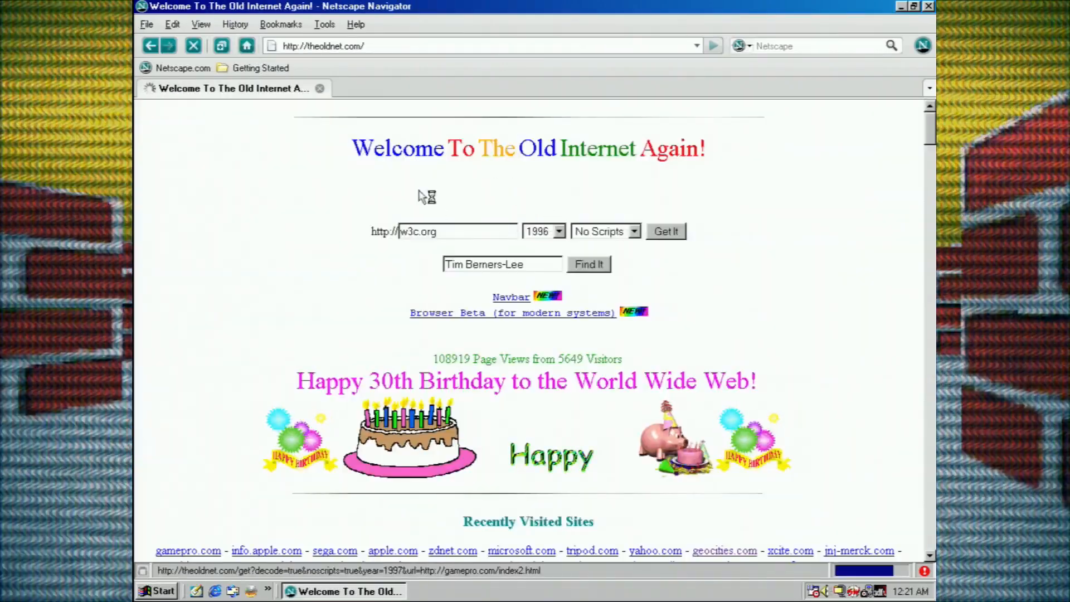
- Load the 1996 gamepro.com archive, browse into the site and go to its Current Issue contents
{"action": "double_click", "coordinate": [443, 232]}
{"action": "type", "text": "ga"}
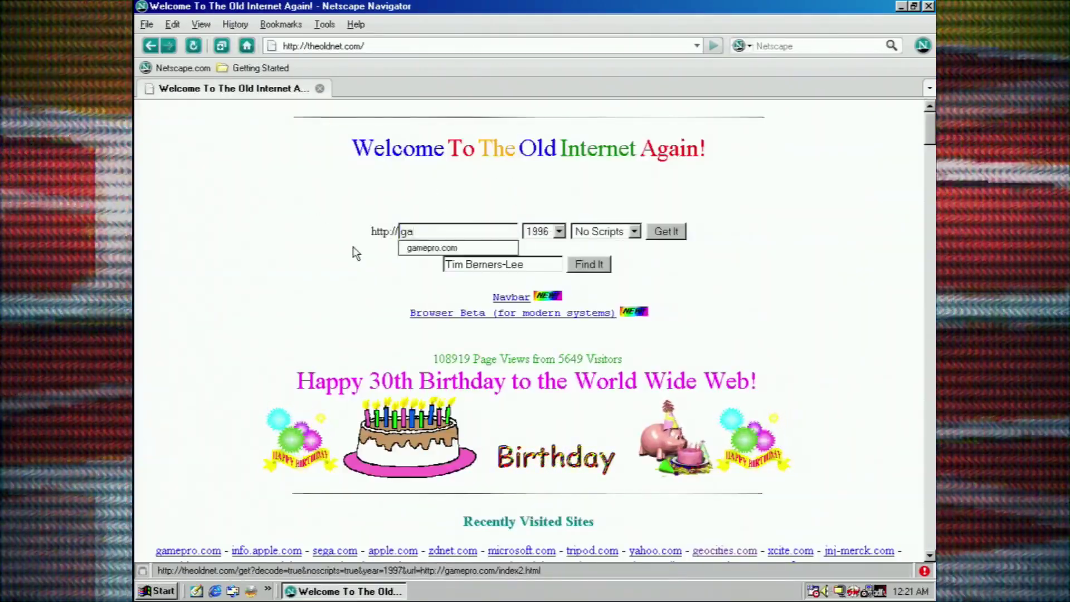
{"action": "key", "text": "Down"}
{"action": "key", "text": "Return"}
{"action": "key", "text": "Return"}
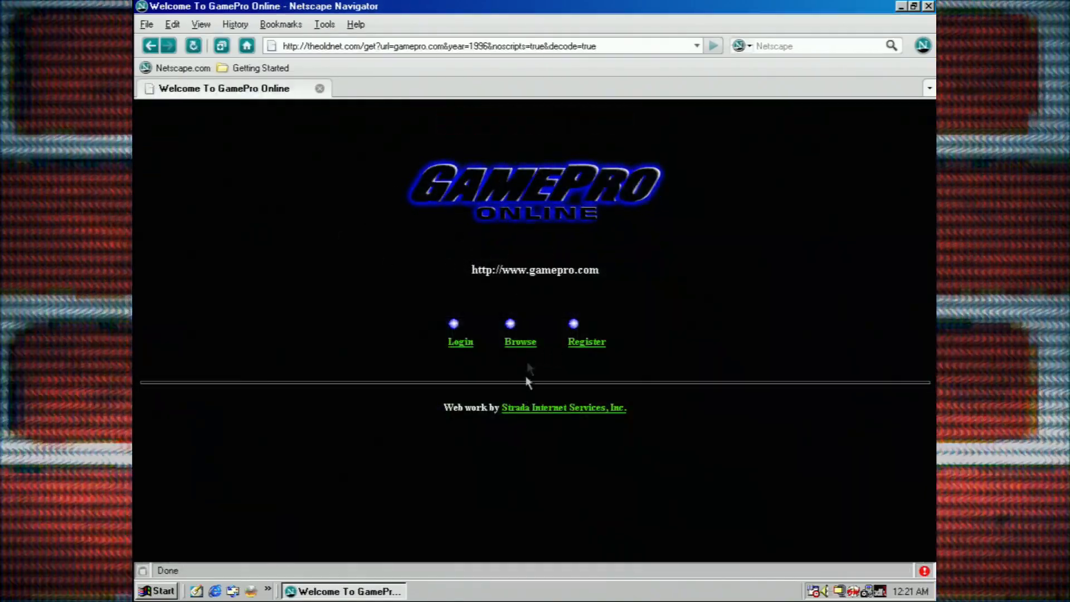
{"action": "left_click", "coordinate": [521, 341]}
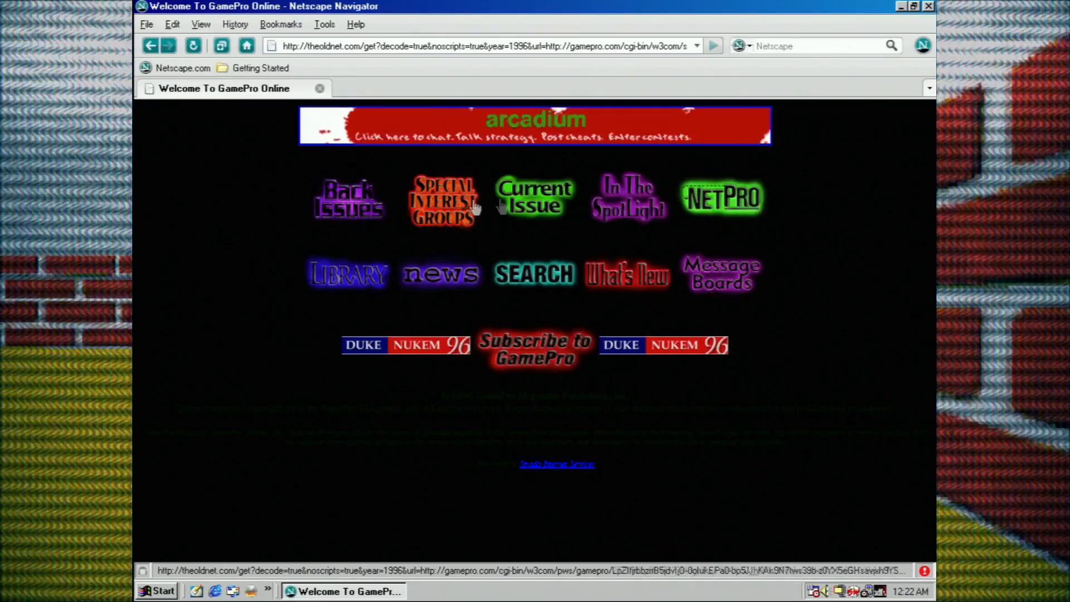
{"action": "left_click", "coordinate": [515, 210]}
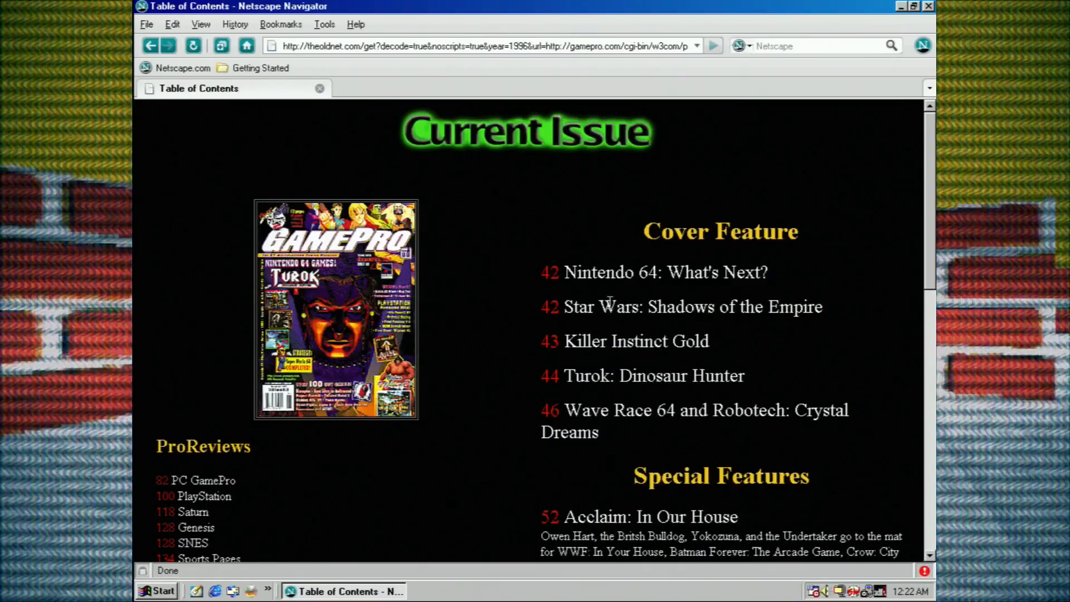
- Select the Star Wars: Shadows of the Empire and Wave Race 64 titles, then return to theoldnet.com home page
{"action": "left_click_drag", "start_coordinate": [828, 308], "coordinate": [618, 302]}
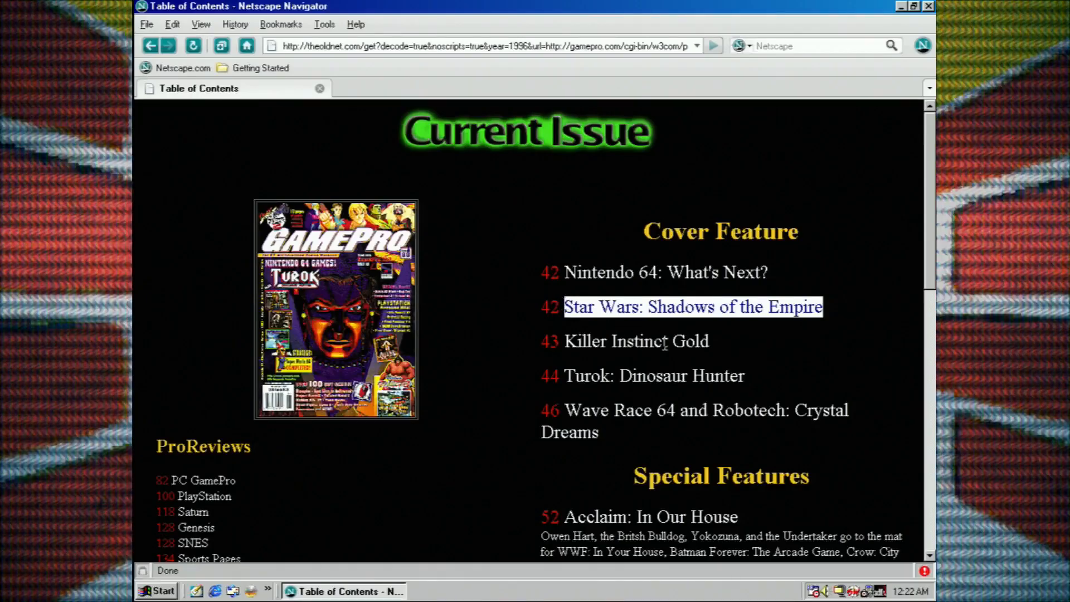
{"action": "double_click", "coordinate": [681, 307]}
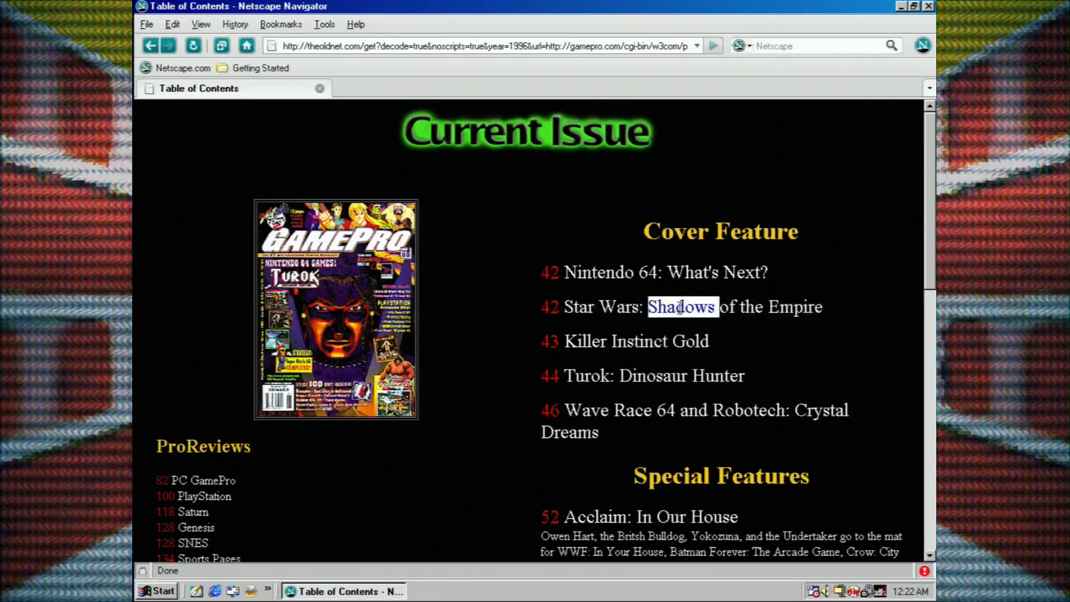
{"action": "scroll", "coordinate": [685, 311], "scroll_direction": "down", "scroll_amount": 1}
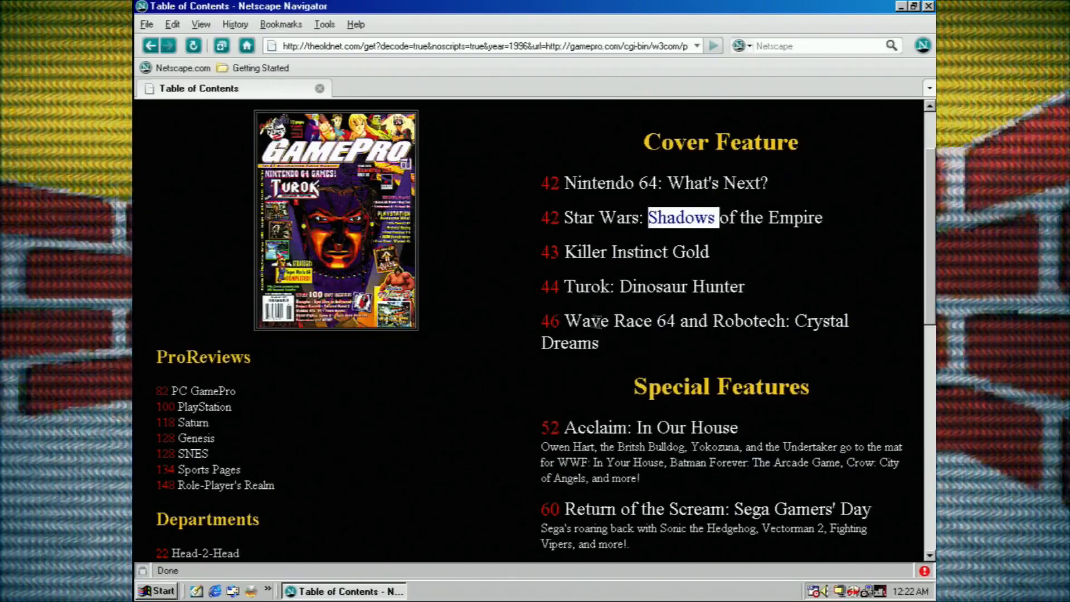
{"action": "left_click_drag", "start_coordinate": [566, 320], "coordinate": [669, 320]}
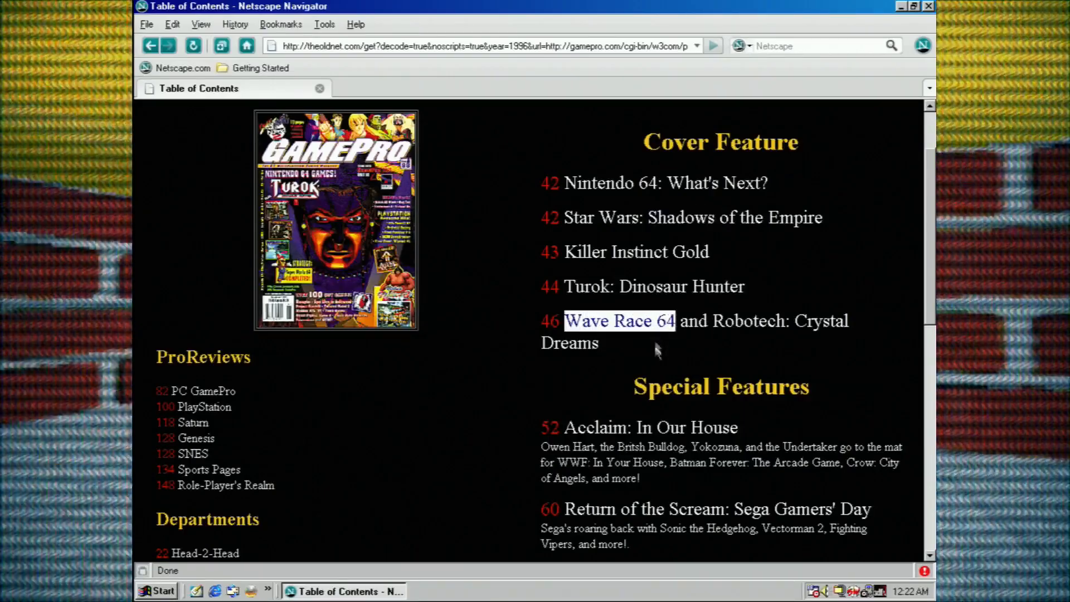
{"action": "scroll", "coordinate": [353, 377], "scroll_direction": "down", "scroll_amount": 3}
{"action": "scroll", "coordinate": [354, 381], "scroll_direction": "down", "scroll_amount": 3}
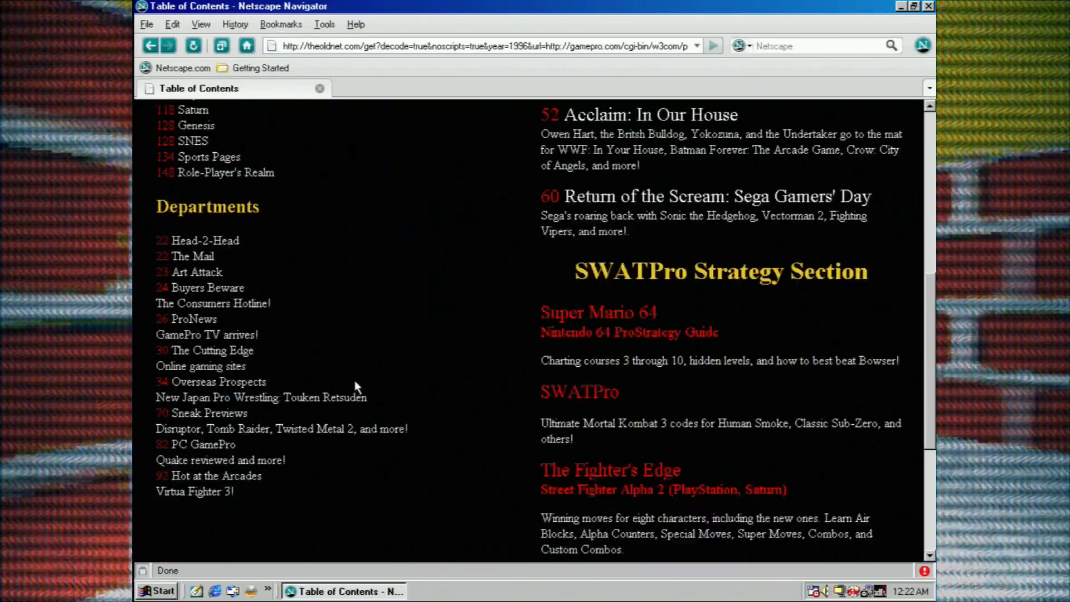
{"action": "scroll", "coordinate": [369, 406], "scroll_direction": "down", "scroll_amount": 3}
{"action": "scroll", "coordinate": [370, 409], "scroll_direction": "up", "scroll_amount": 3}
{"action": "scroll", "coordinate": [370, 409], "scroll_direction": "up", "scroll_amount": 4}
{"action": "scroll", "coordinate": [369, 405], "scroll_direction": "up", "scroll_amount": 4}
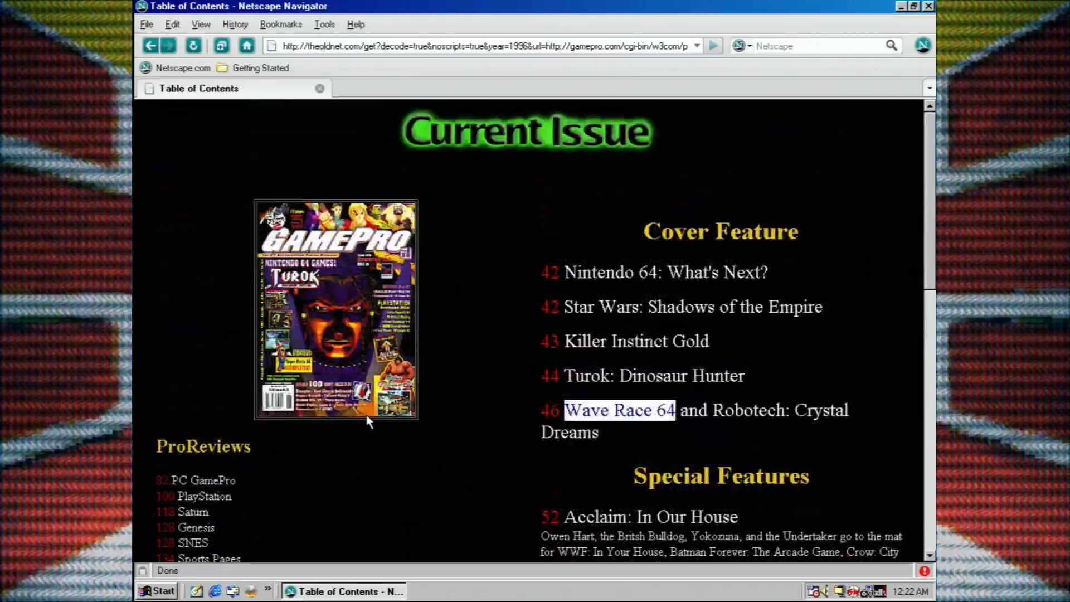
{"action": "left_click", "coordinate": [248, 47]}
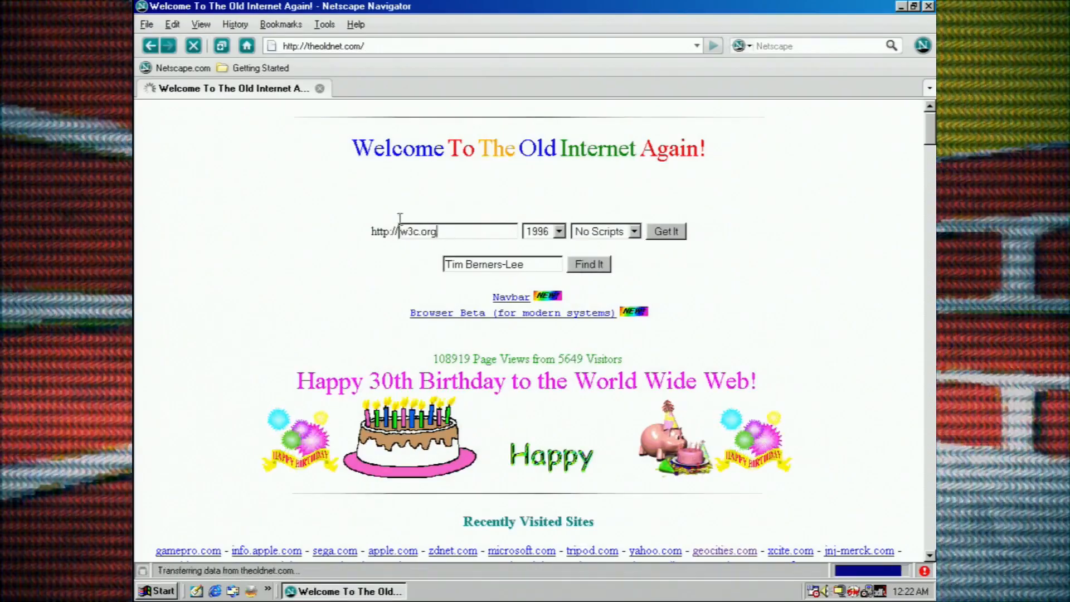
- Request the 1998 archive of nintendo.com, hit a 504 Gateway Time-out, and go back to the home page
{"action": "double_click", "coordinate": [417, 231]}
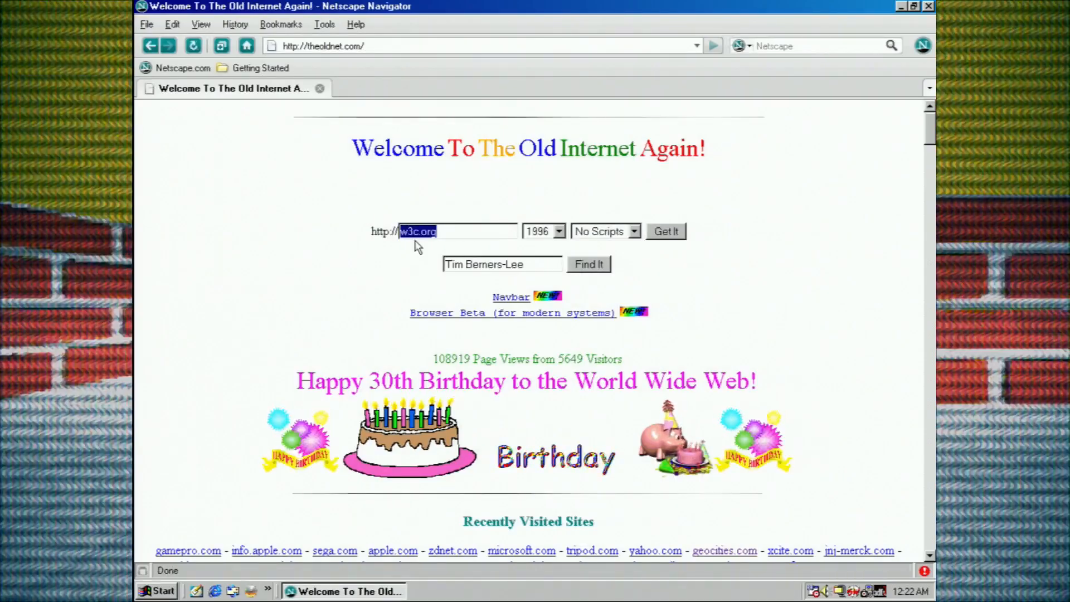
{"action": "type", "text": "nintendo.com"}
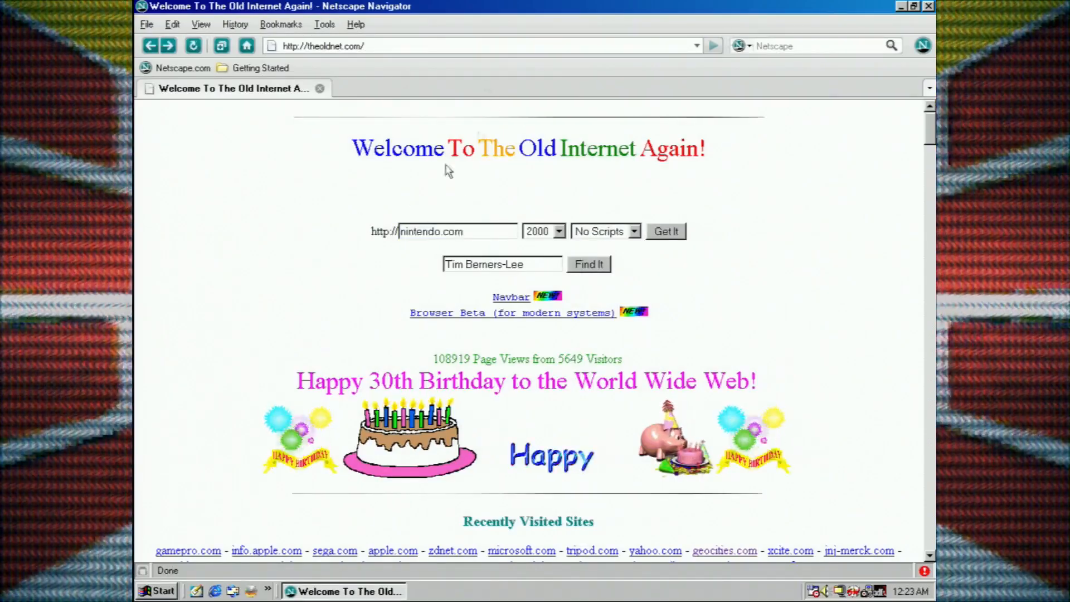
{"action": "left_click", "coordinate": [544, 231]}
{"action": "left_click", "coordinate": [539, 279]}
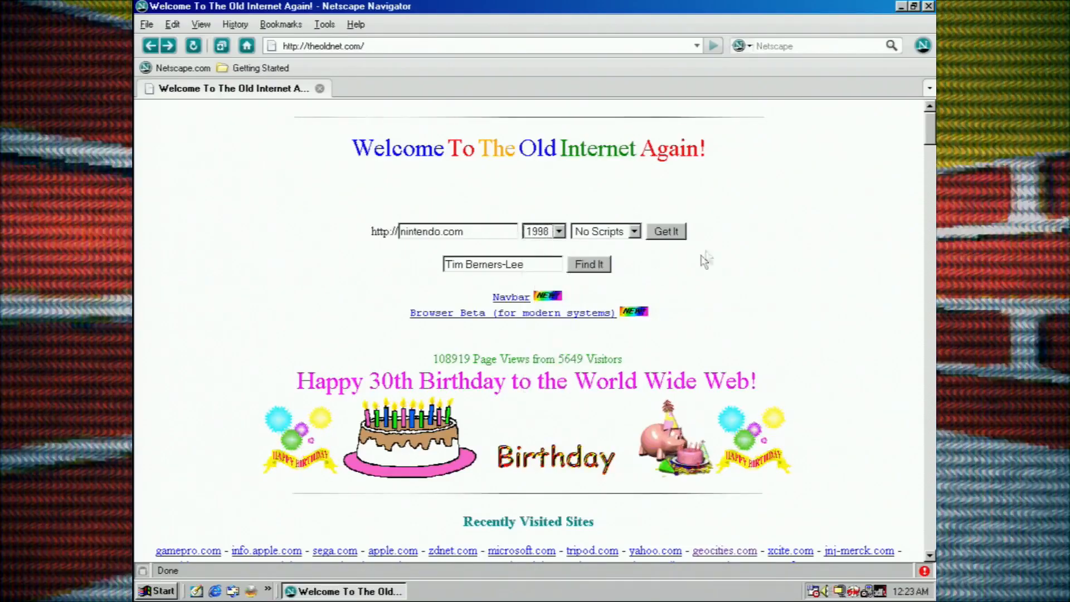
{"action": "left_click", "coordinate": [666, 232]}
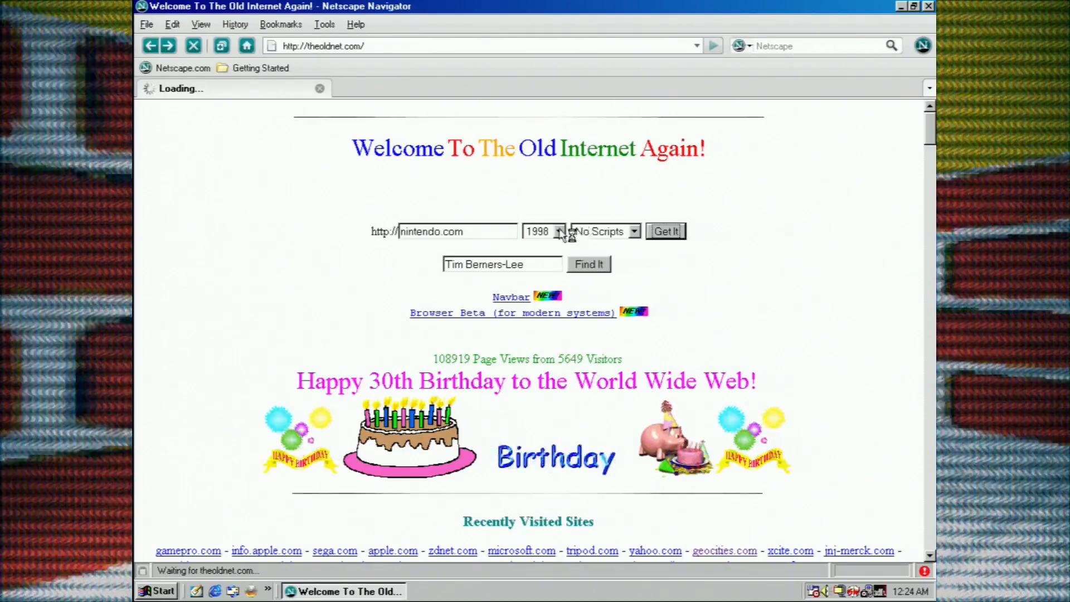
{"action": "left_click", "coordinate": [559, 231]}
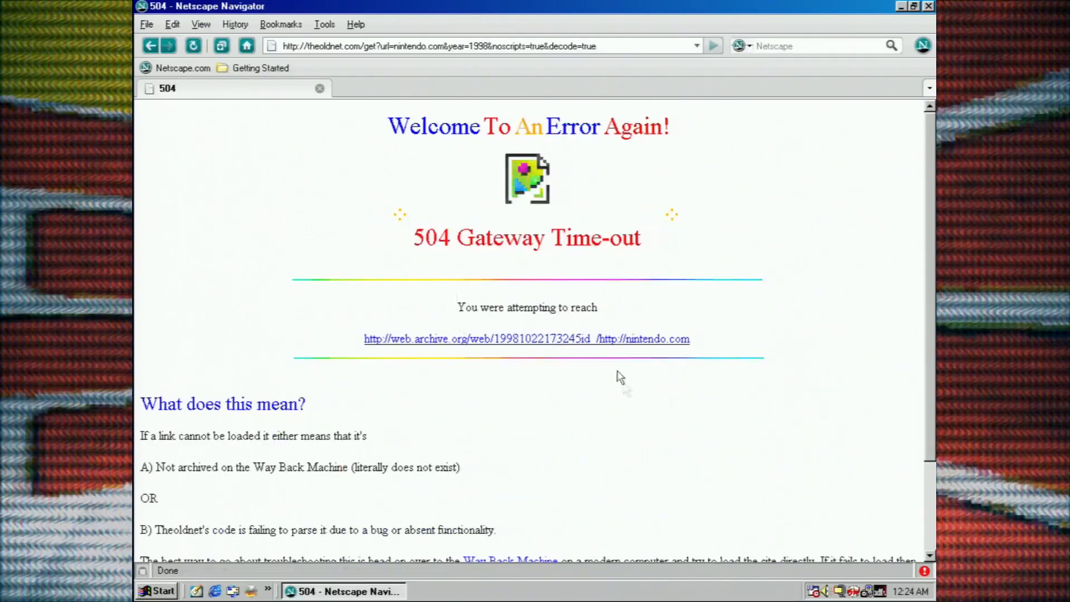
{"action": "left_click", "coordinate": [150, 46]}
- Request the archived wibit.net site for the year 2005 from theoldnet.com
{"action": "left_click", "coordinate": [446, 231]}
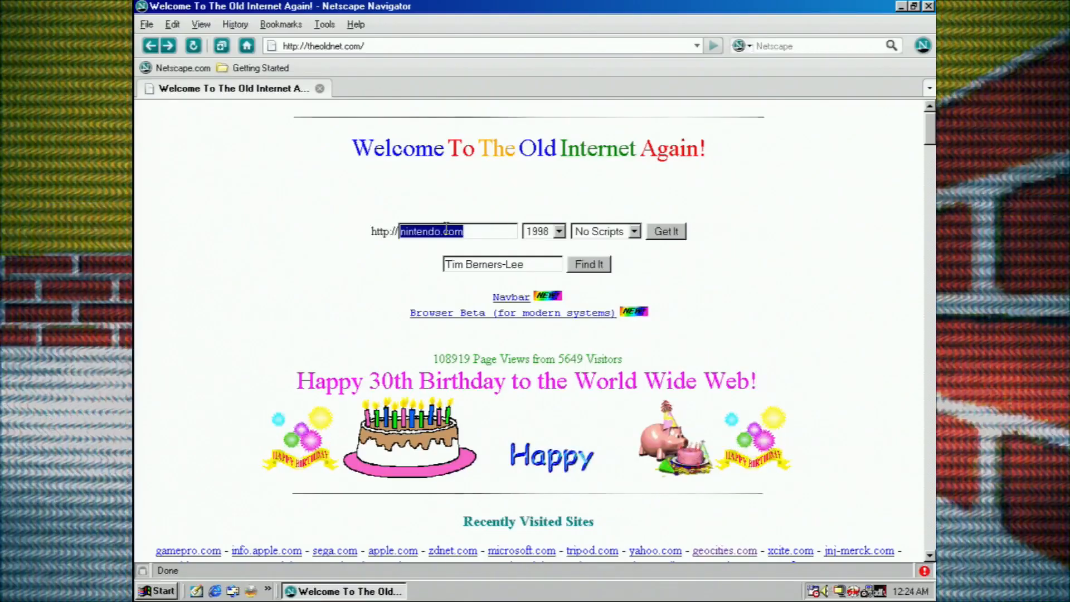
{"action": "type", "text": "wibit.net"}
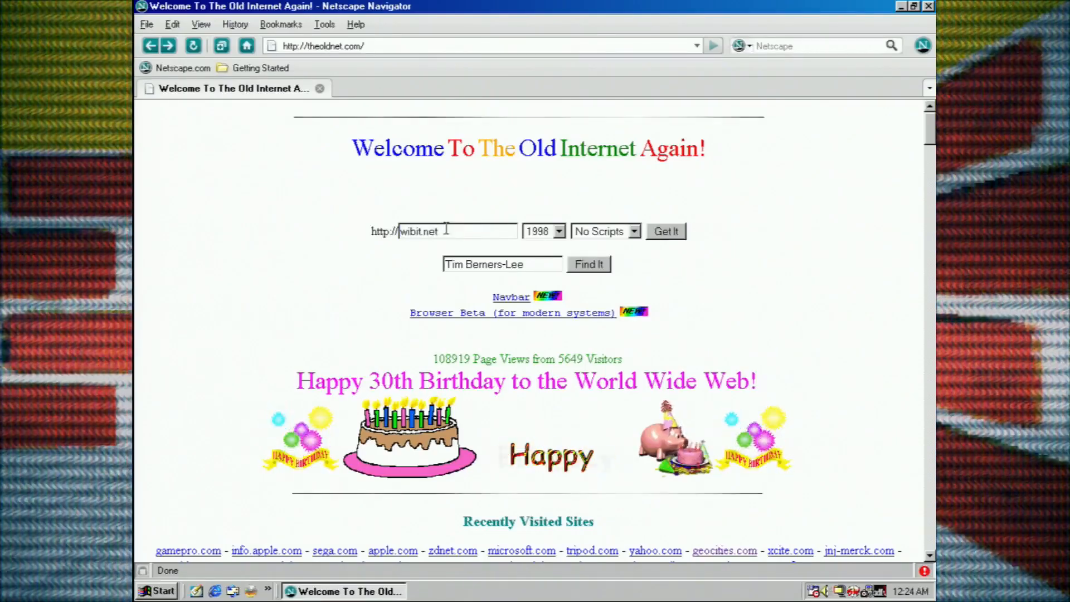
{"action": "left_click", "coordinate": [543, 231]}
{"action": "left_click", "coordinate": [539, 356]}
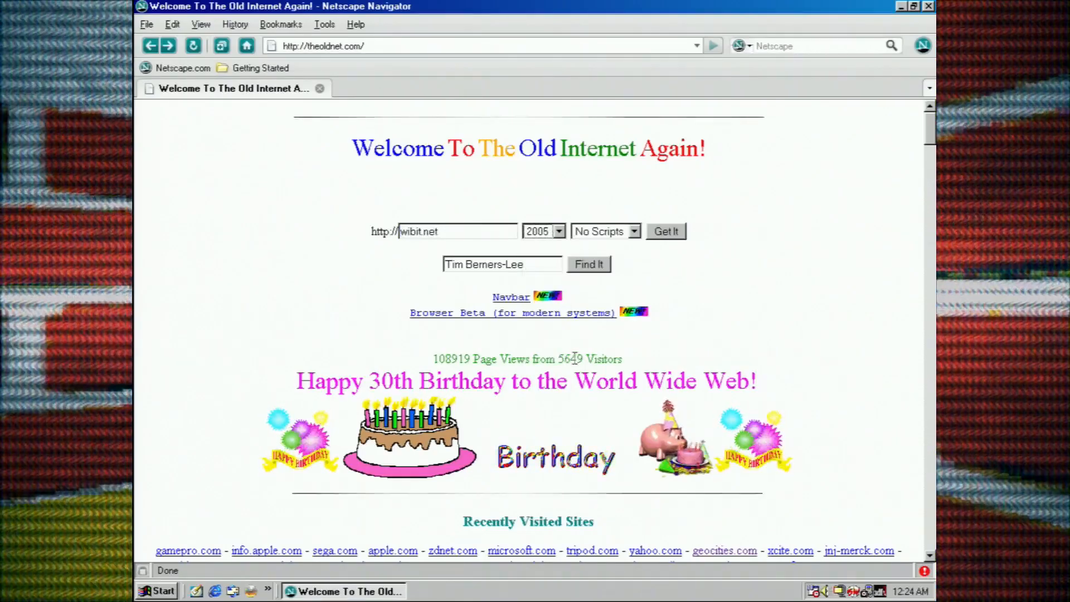
{"action": "left_click", "coordinate": [665, 231]}
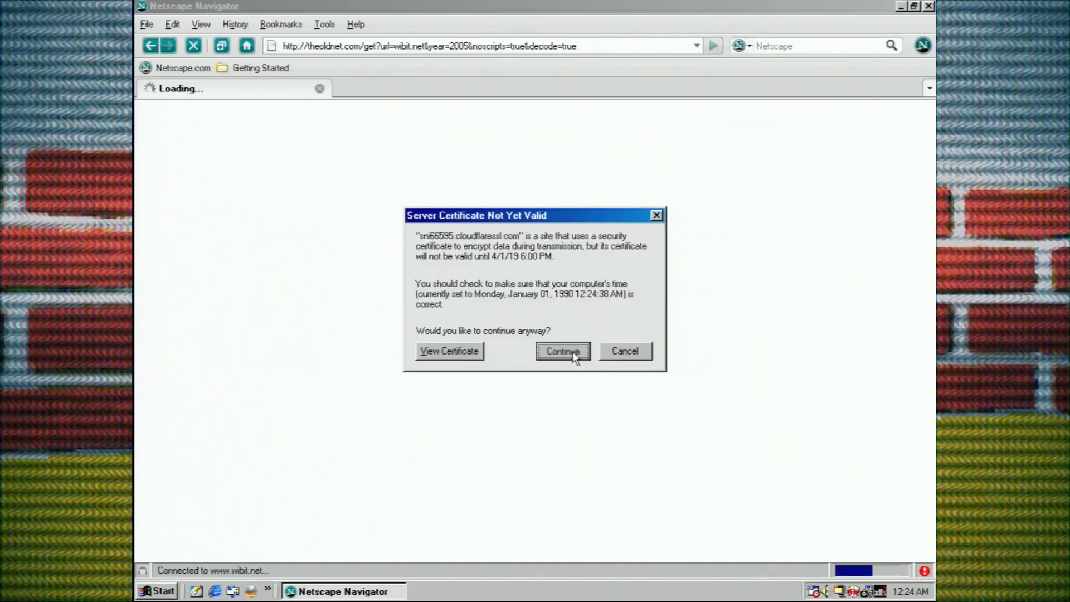
- Accept the chain of certificate warnings for this session, then return Home to theoldnet.com
{"action": "left_click", "coordinate": [562, 352]}
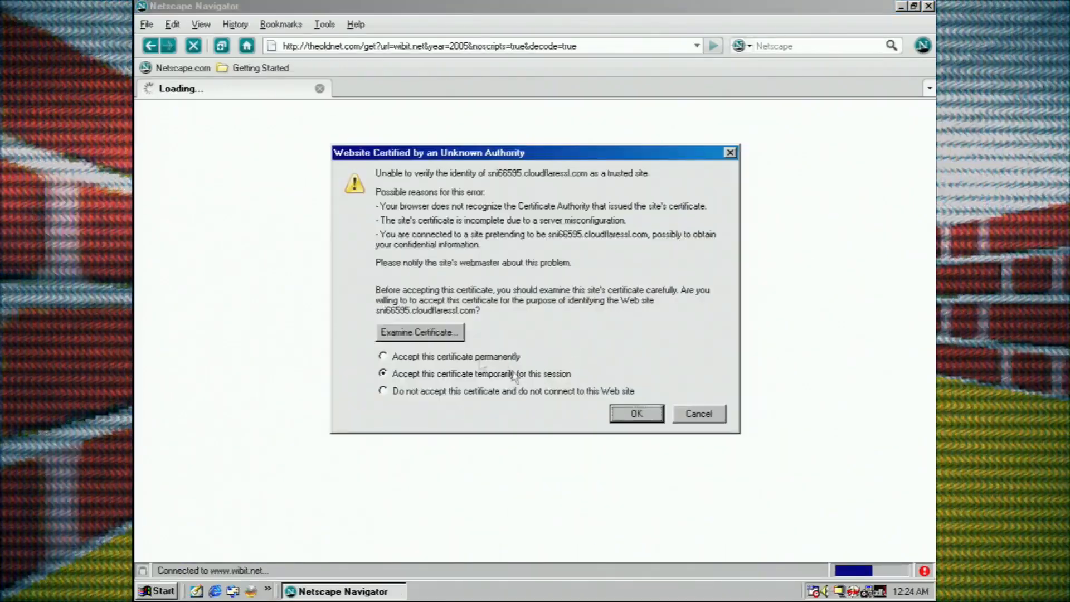
{"action": "left_click", "coordinate": [637, 413]}
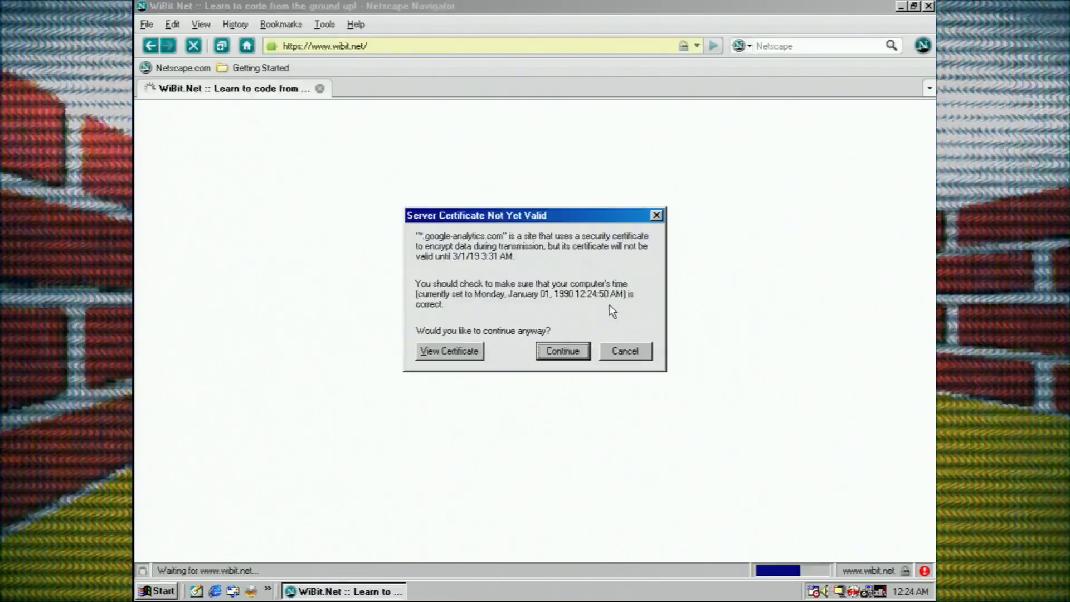
{"action": "left_click", "coordinate": [569, 356]}
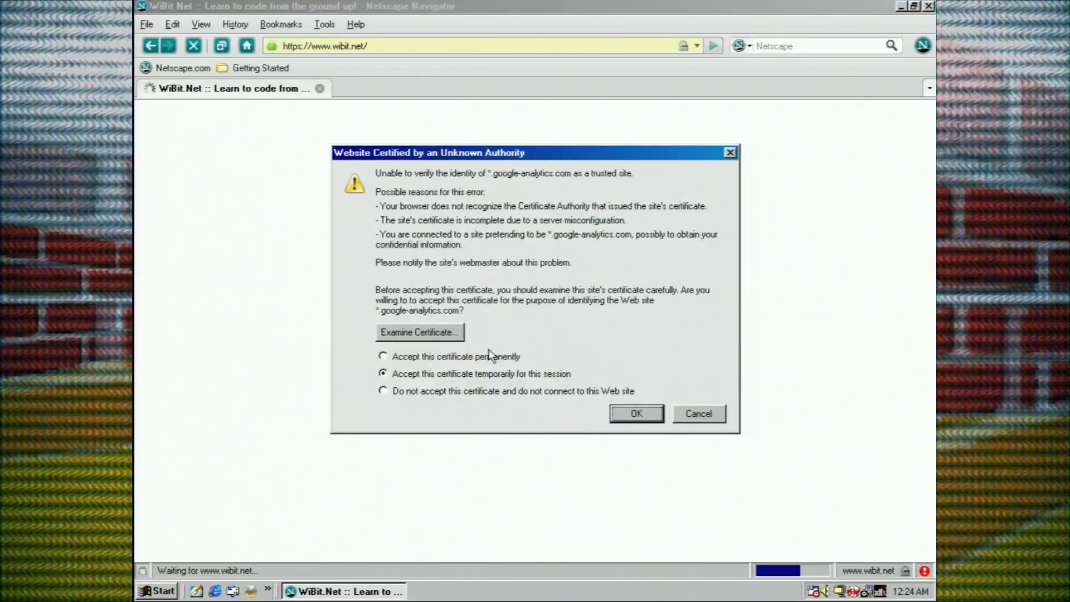
{"action": "left_click", "coordinate": [634, 414]}
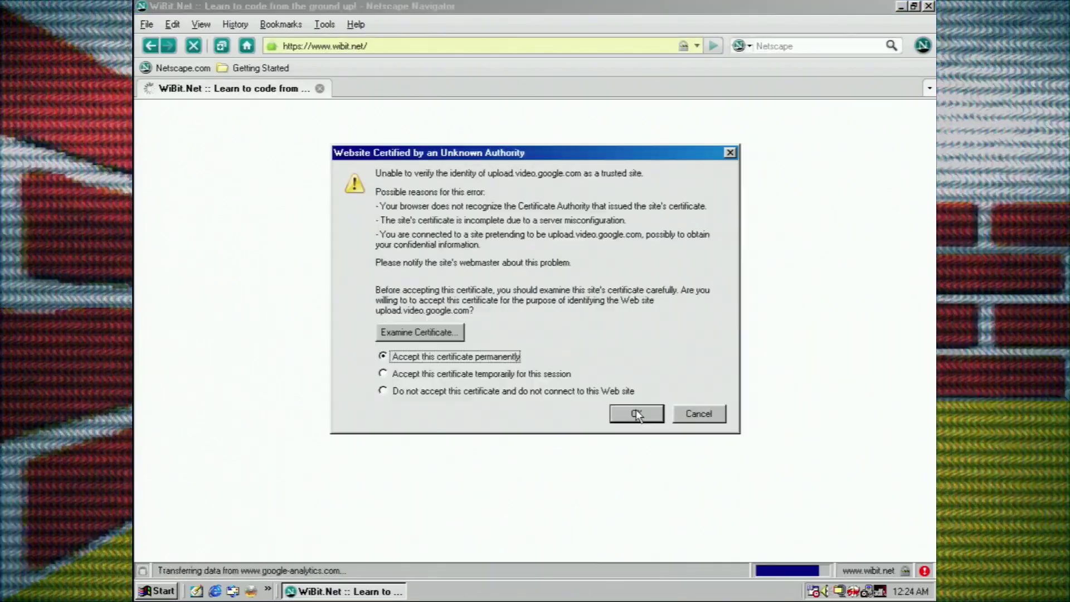
{"action": "left_click", "coordinate": [644, 411]}
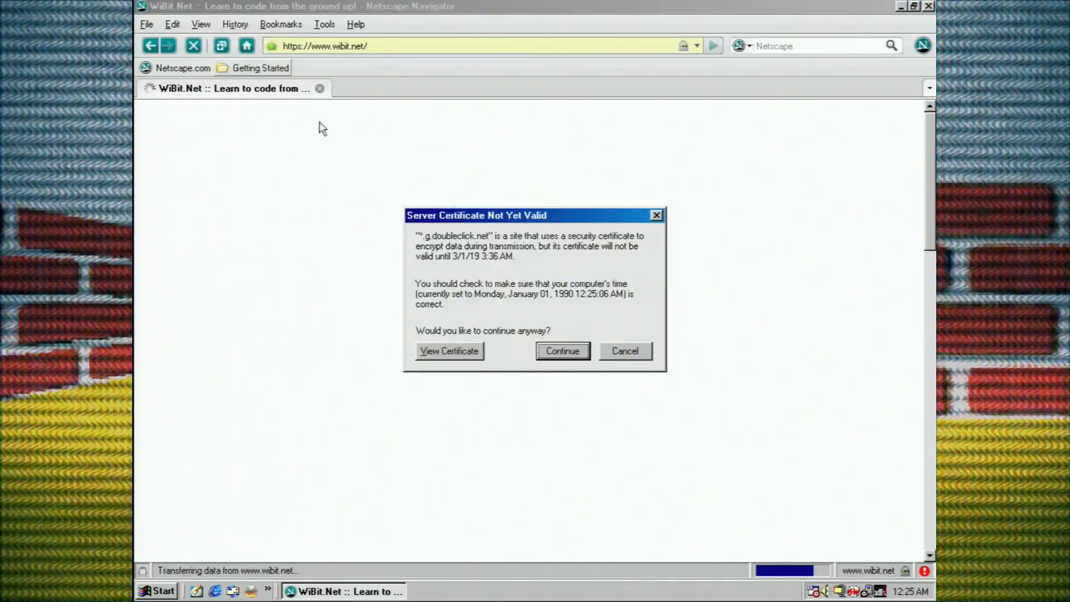
{"action": "left_click", "coordinate": [610, 352]}
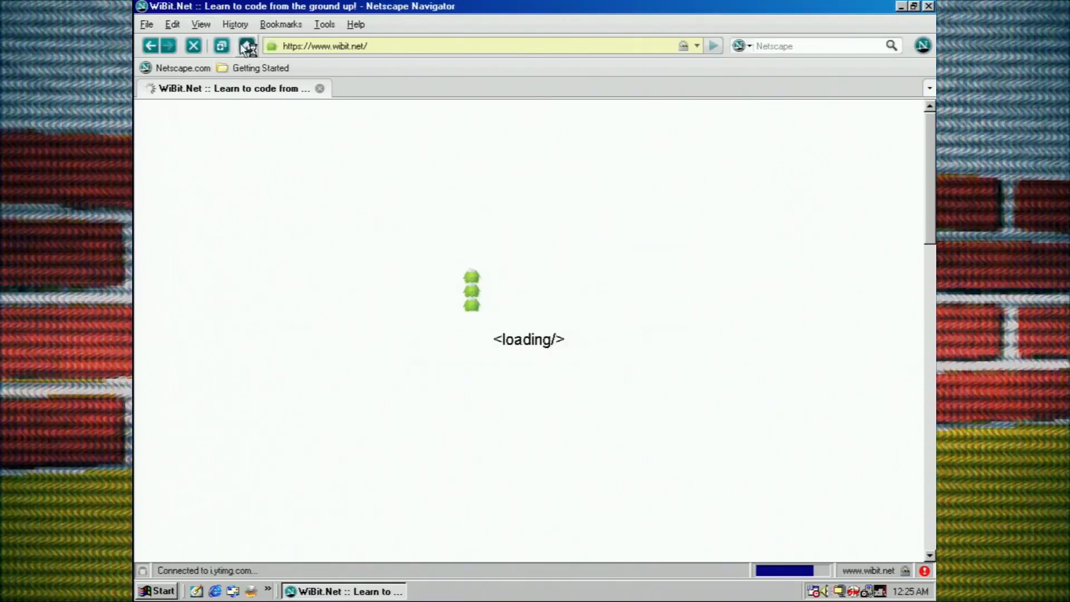
{"action": "left_click", "coordinate": [248, 46]}
- Dismiss the security warning and open sega.com, windows95.com and cnn.com in background pages
{"action": "left_click", "coordinate": [534, 319]}
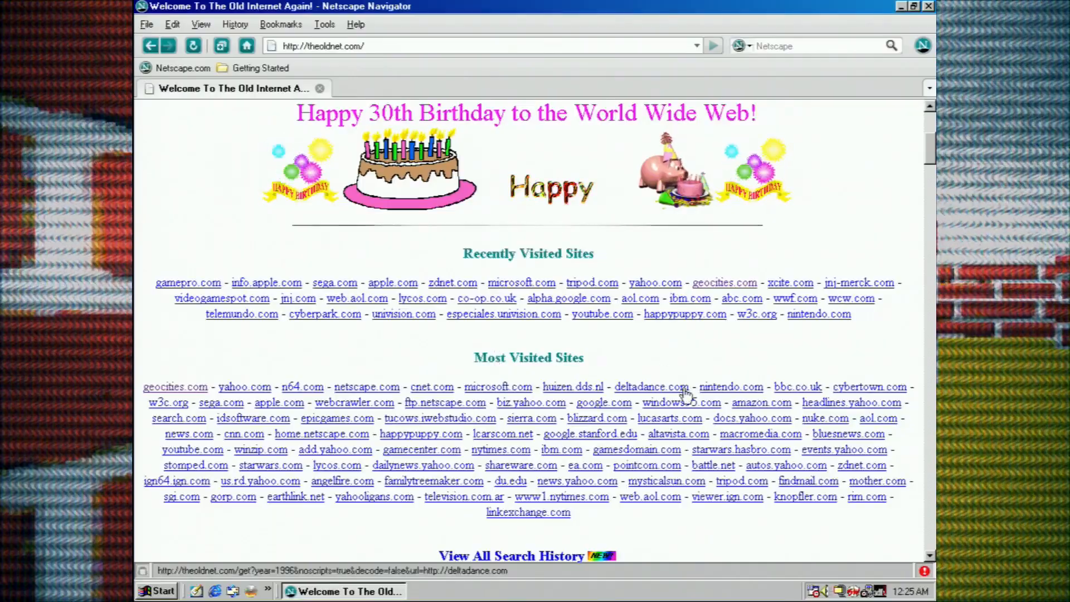
{"action": "middle_click", "coordinate": [222, 402]}
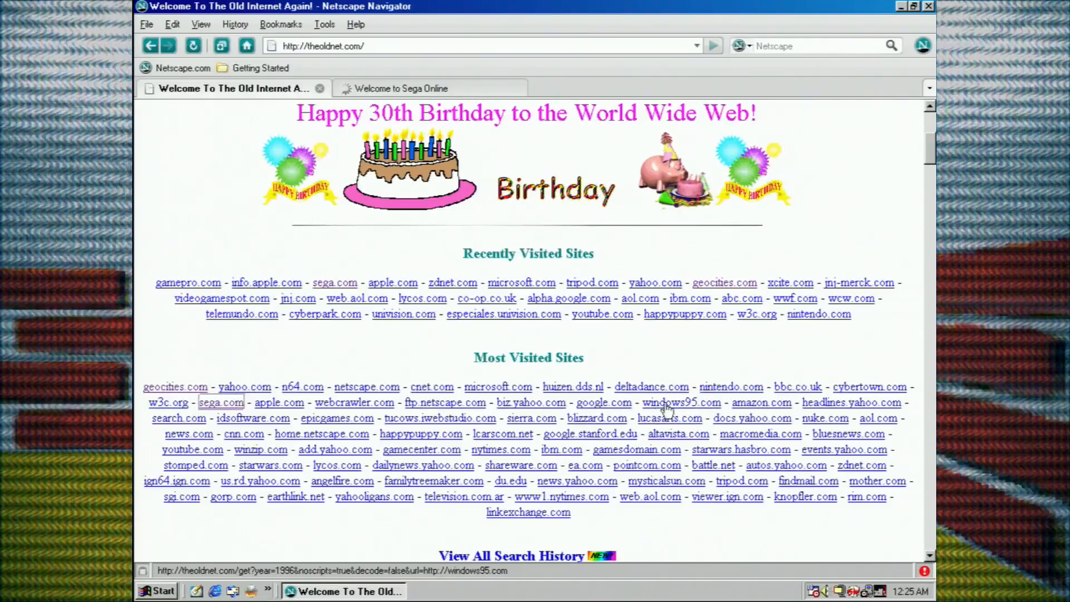
{"action": "middle_click", "coordinate": [667, 402]}
{"action": "middle_click", "coordinate": [243, 433]}
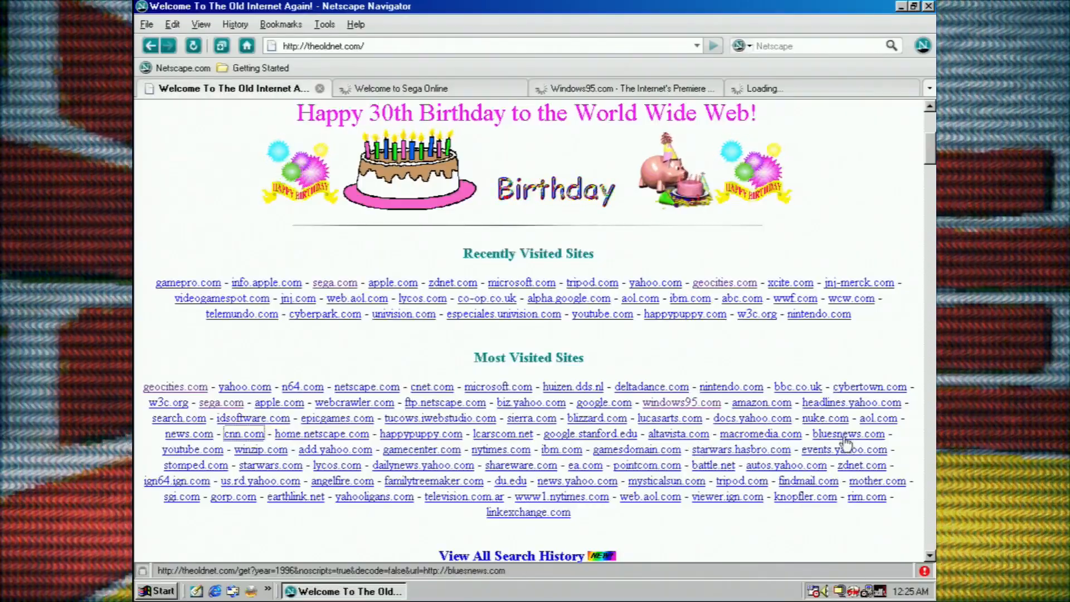
- Open youtube.com, shareware.com, battle.net and ibm.com in background pages
{"action": "middle_click", "coordinate": [193, 449]}
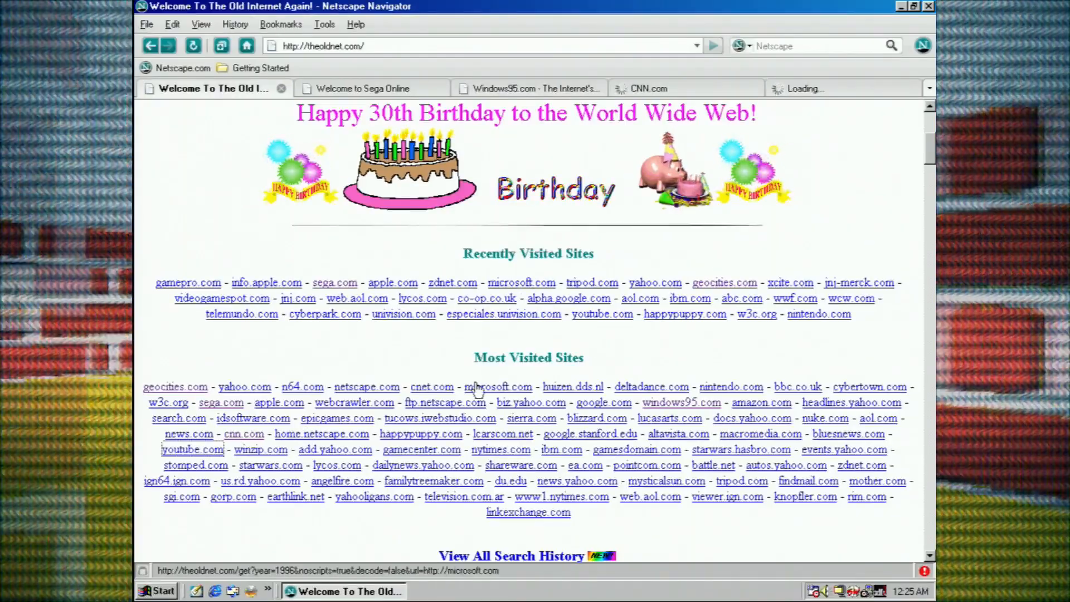
{"action": "middle_click", "coordinate": [512, 465]}
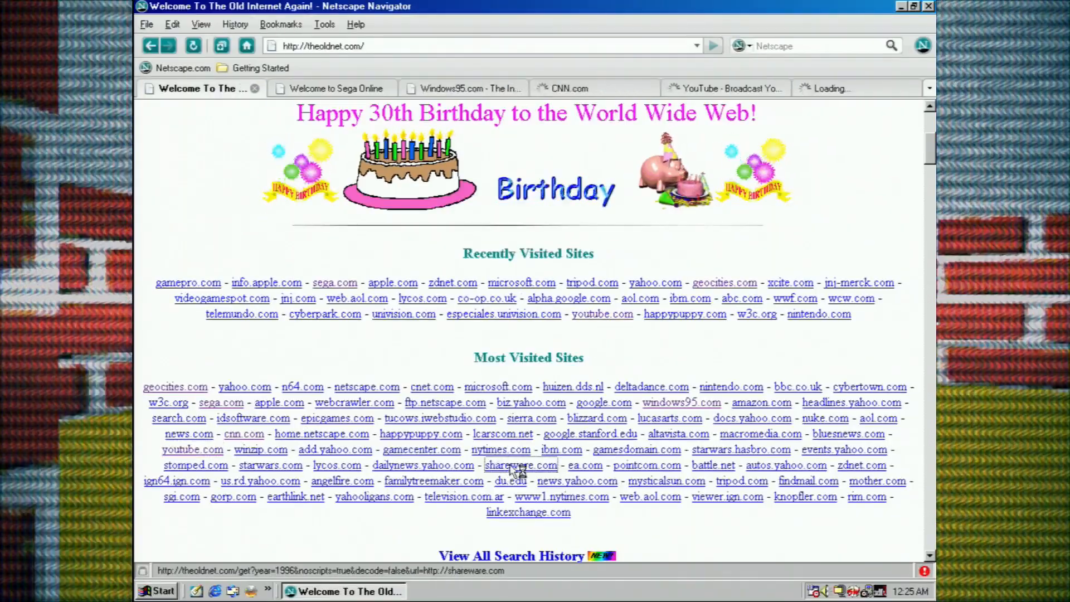
{"action": "middle_click", "coordinate": [713, 465]}
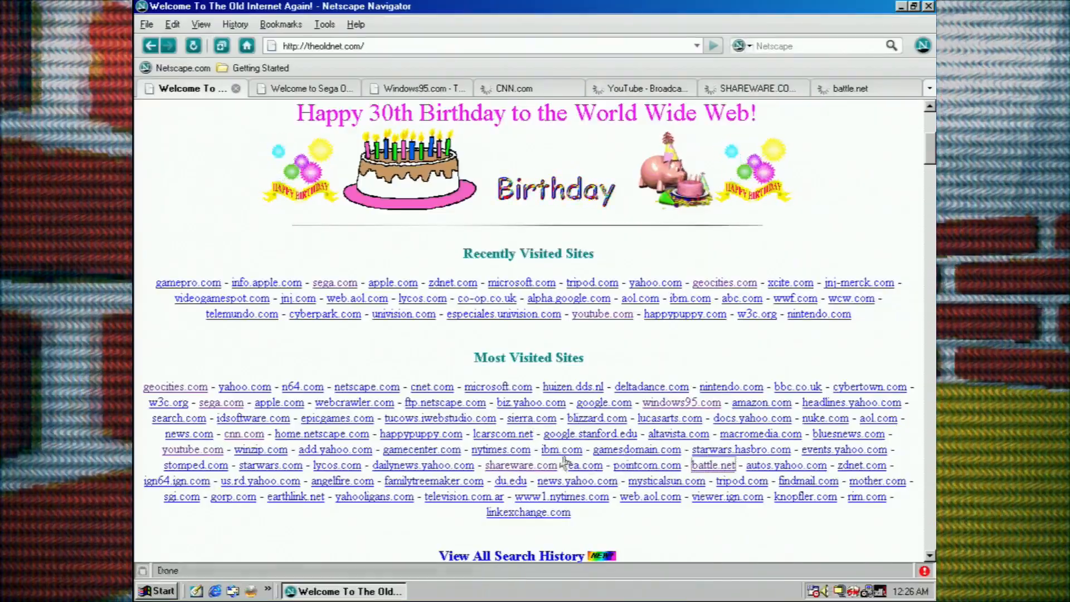
{"action": "middle_click", "coordinate": [581, 422]}
{"action": "scroll", "coordinate": [748, 517], "scroll_direction": "down", "scroll_amount": 1}
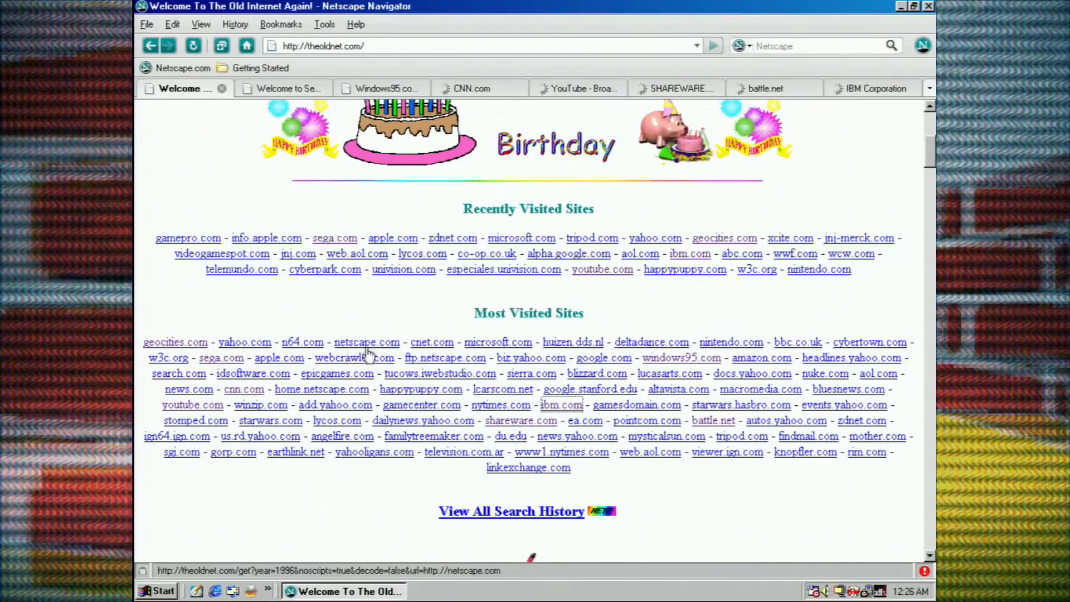
{"action": "scroll", "coordinate": [488, 335], "scroll_direction": "up", "scroll_amount": 5}
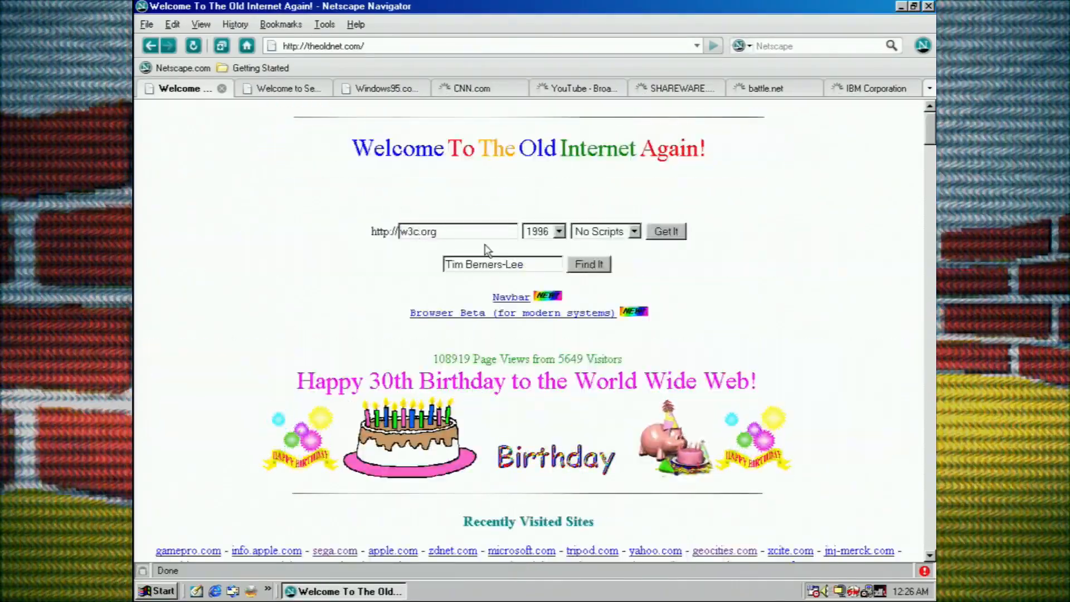
- Load the archived download.com in the first page, then switch to the Sega Online page
{"action": "double_click", "coordinate": [418, 231]}
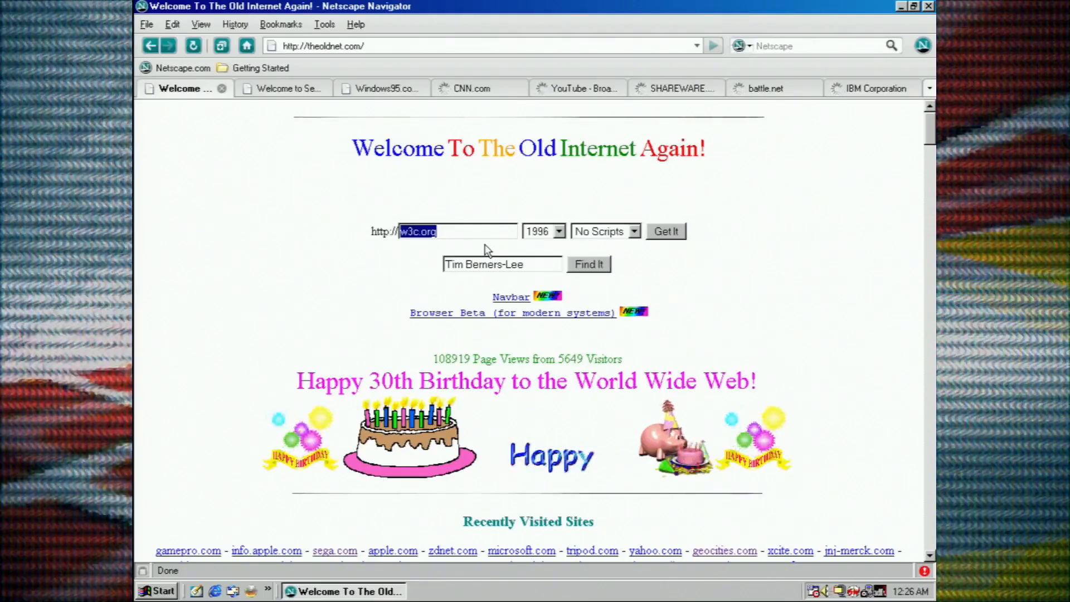
{"action": "type", "text": "download.com"}
{"action": "key", "text": "Return"}
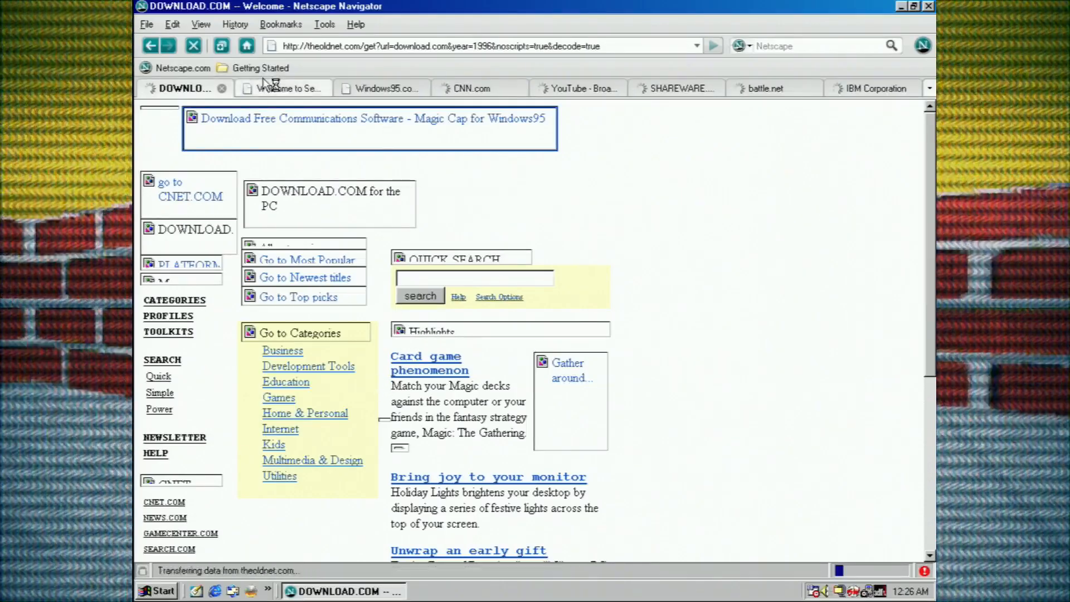
{"action": "left_click", "coordinate": [280, 88]}
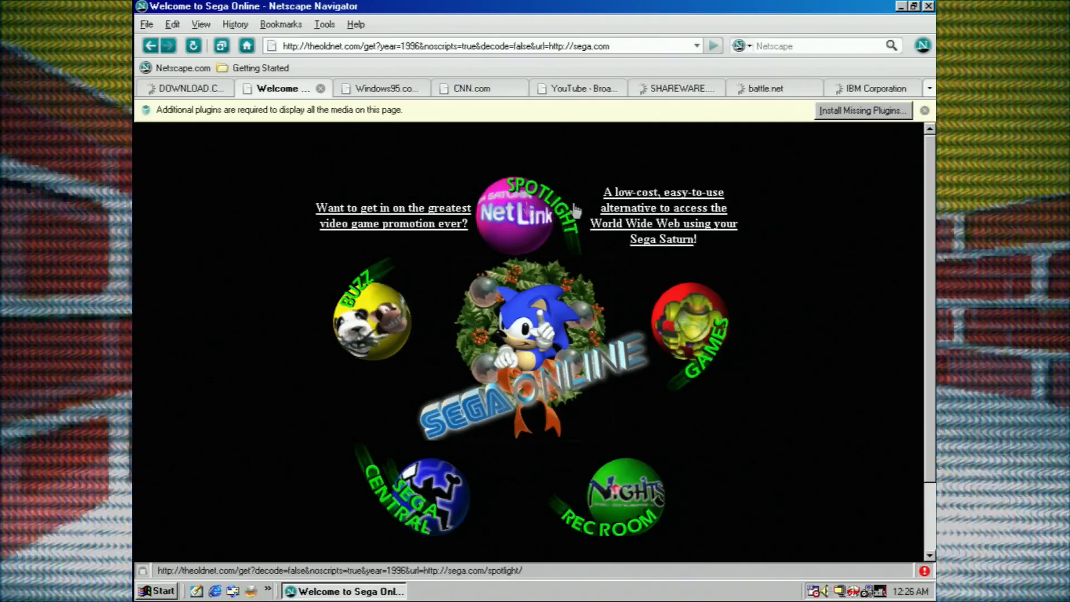
- Dismiss the missing-plugins notice and enter the Sega Games section
{"action": "left_click", "coordinate": [926, 110]}
{"action": "scroll", "coordinate": [590, 385], "scroll_direction": "down", "scroll_amount": 3}
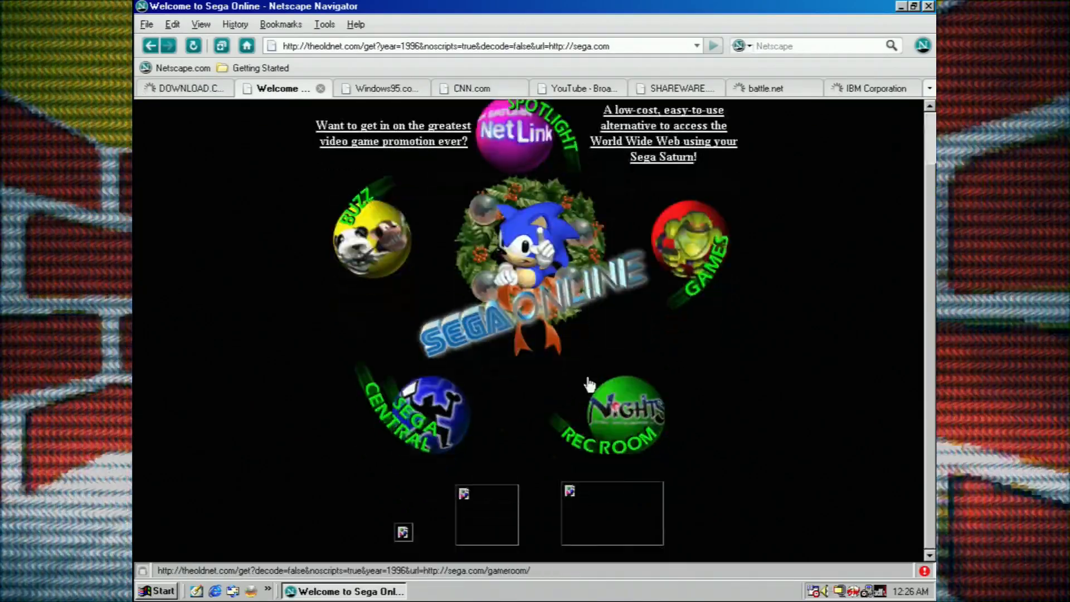
{"action": "scroll", "coordinate": [478, 396], "scroll_direction": "up", "scroll_amount": 2}
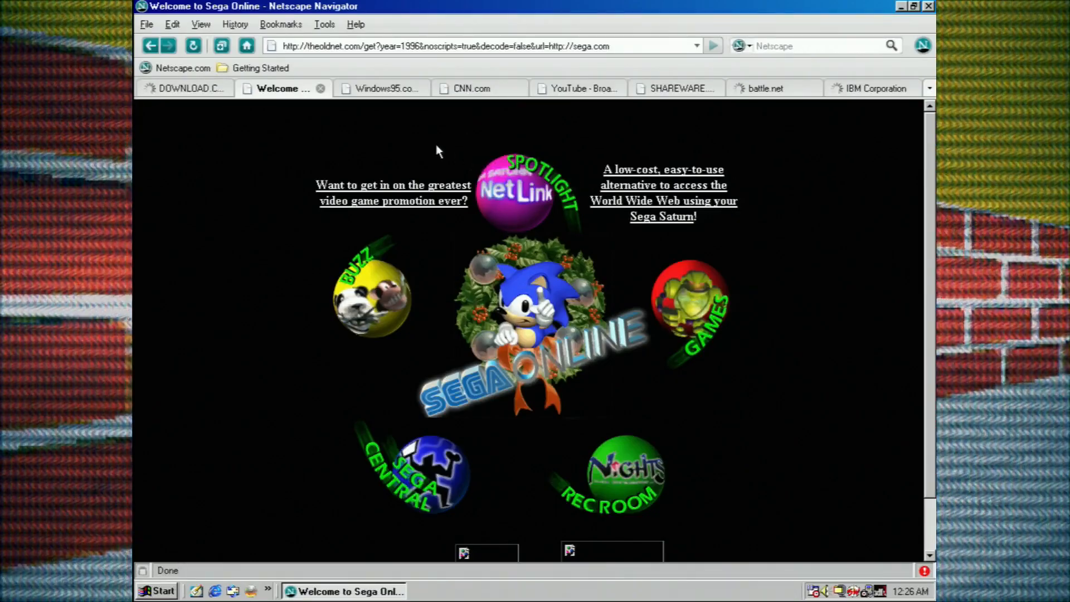
{"action": "left_click", "coordinate": [711, 301]}
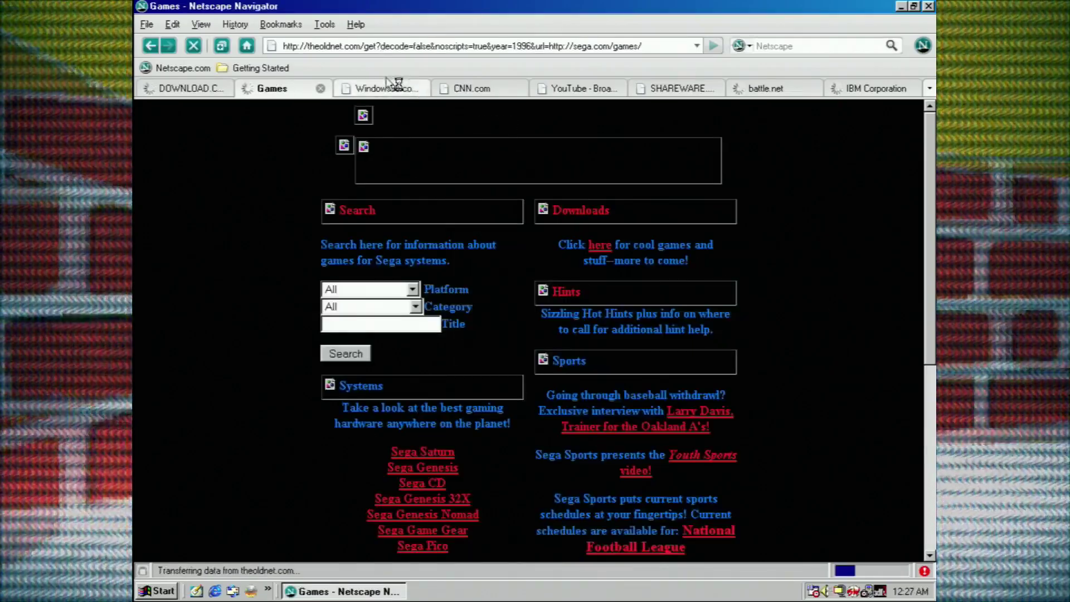
- Switch to the archived Windows95.com page and look through it
{"action": "left_click", "coordinate": [379, 88]}
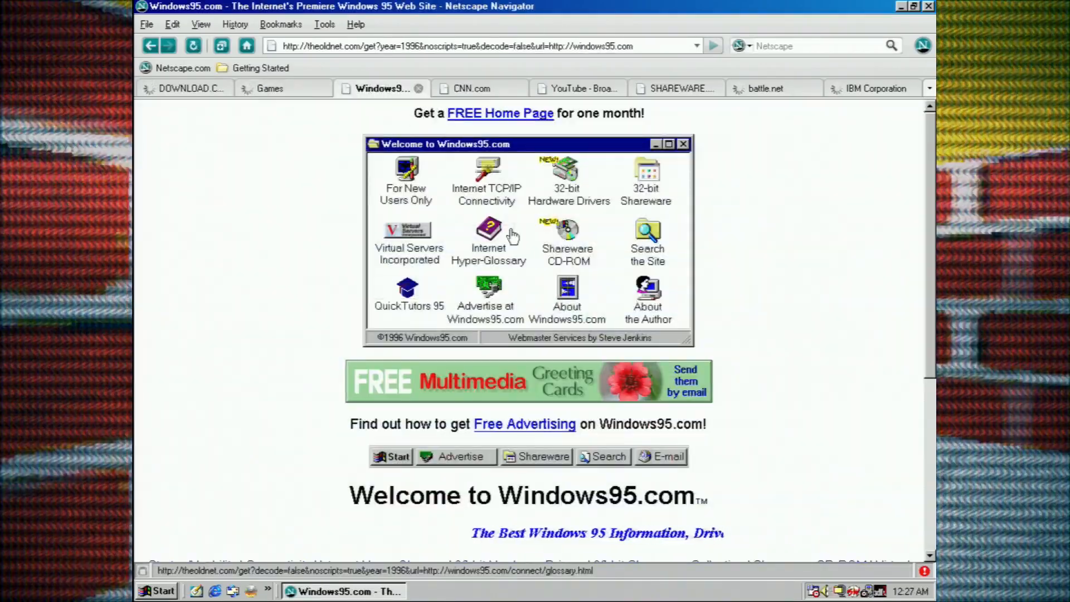
{"action": "scroll", "coordinate": [706, 328], "scroll_direction": "down", "scroll_amount": 2}
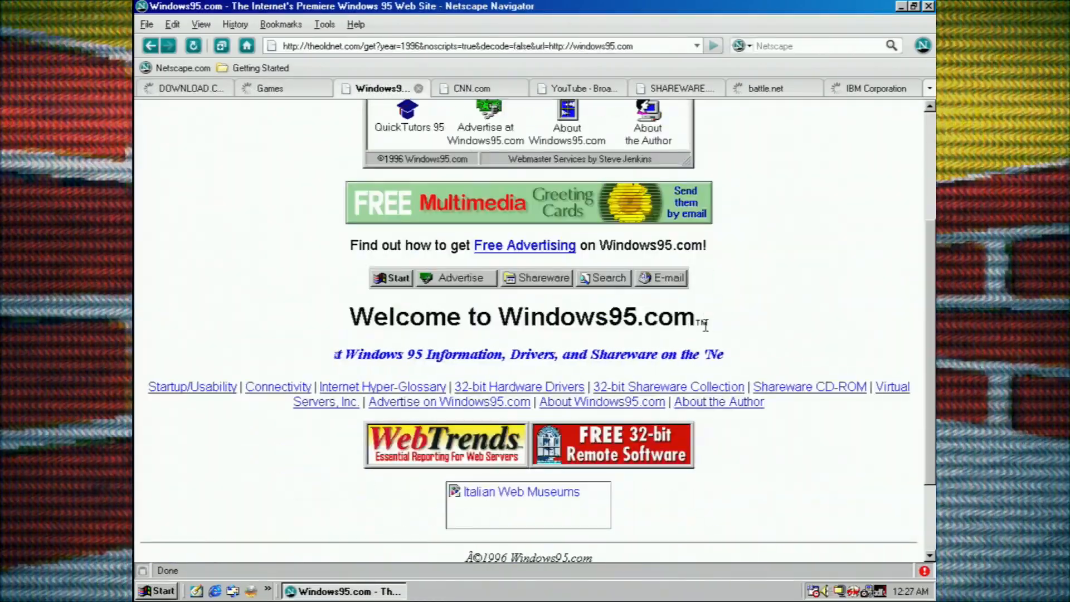
{"action": "scroll", "coordinate": [815, 349], "scroll_direction": "down", "scroll_amount": 3}
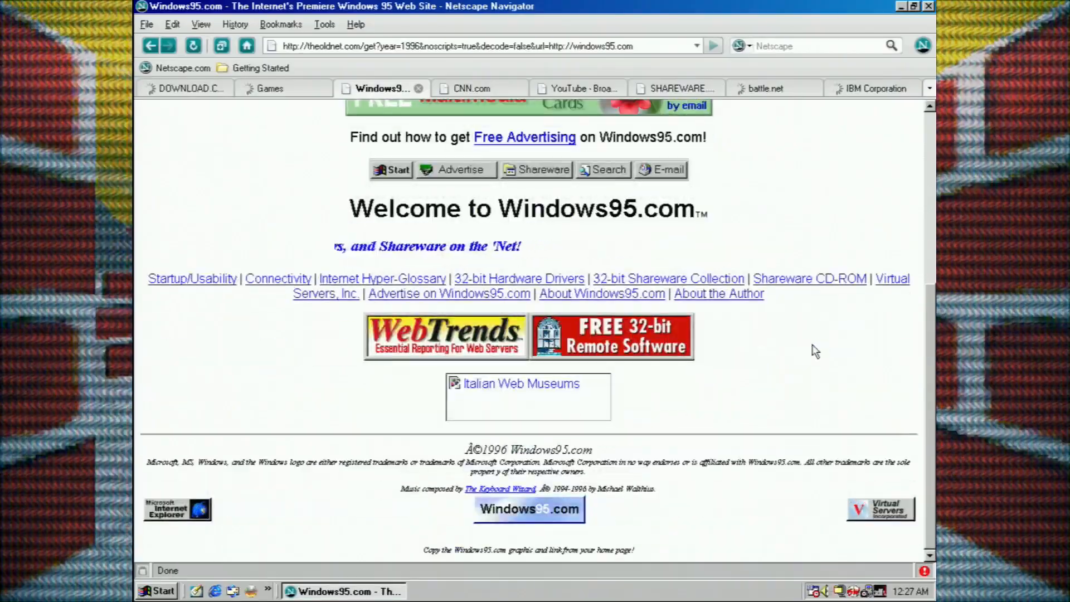
{"action": "scroll", "coordinate": [814, 359], "scroll_direction": "up", "scroll_amount": 3}
{"action": "scroll", "coordinate": [812, 365], "scroll_direction": "up", "scroll_amount": 4}
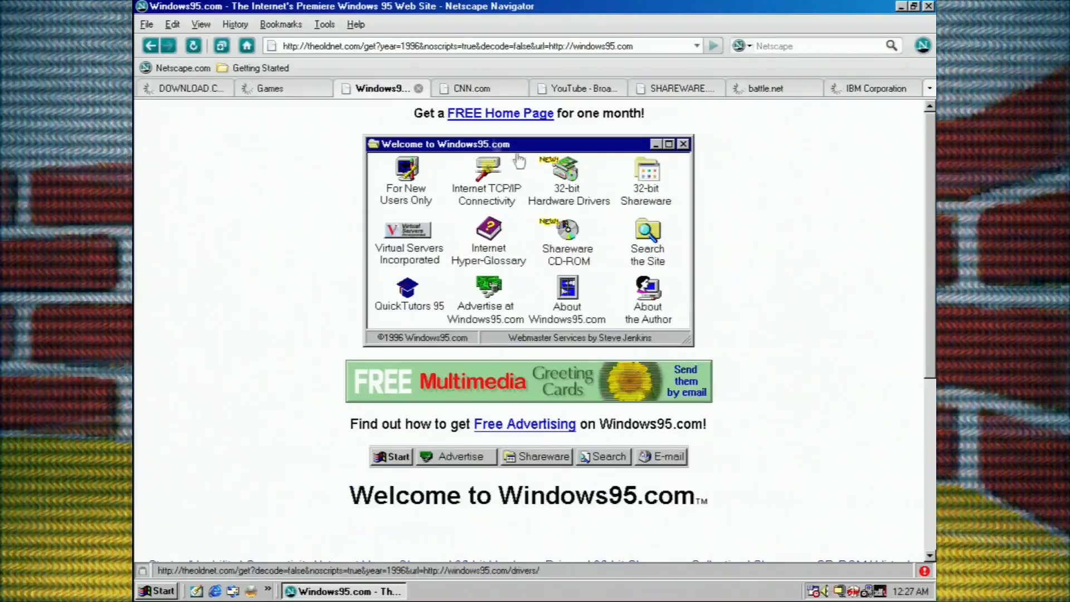
- Close the Windows95.com page, glance through CNN.com and close it too
{"action": "left_click", "coordinate": [421, 89]}
{"action": "scroll", "coordinate": [536, 240], "scroll_direction": "down", "scroll_amount": 3}
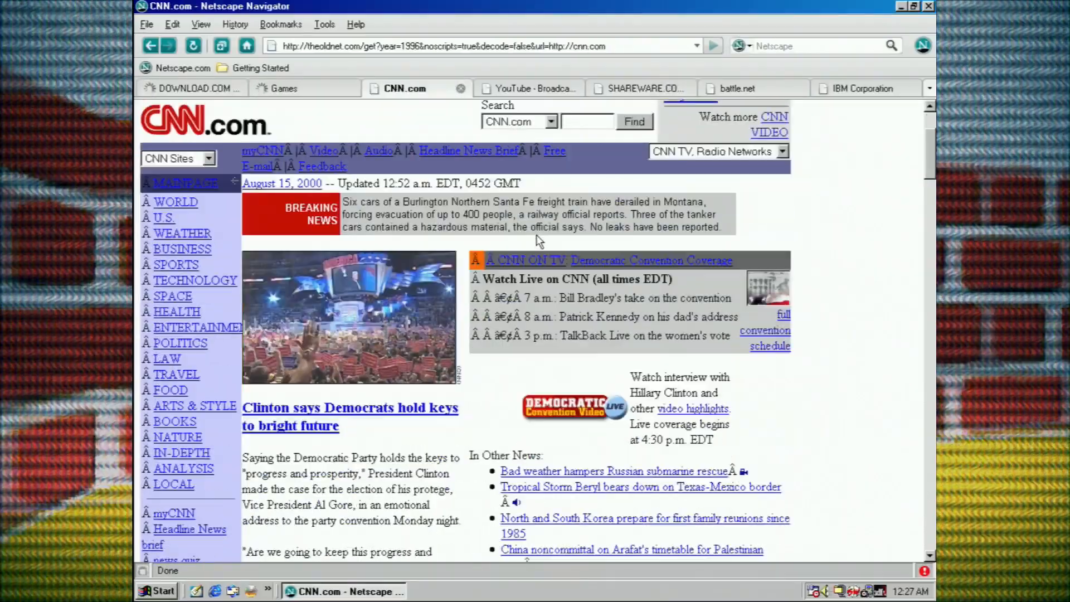
{"action": "scroll", "coordinate": [535, 241], "scroll_direction": "down", "scroll_amount": 3}
{"action": "scroll", "coordinate": [536, 240], "scroll_direction": "down", "scroll_amount": 2}
{"action": "scroll", "coordinate": [801, 237], "scroll_direction": "up", "scroll_amount": 5}
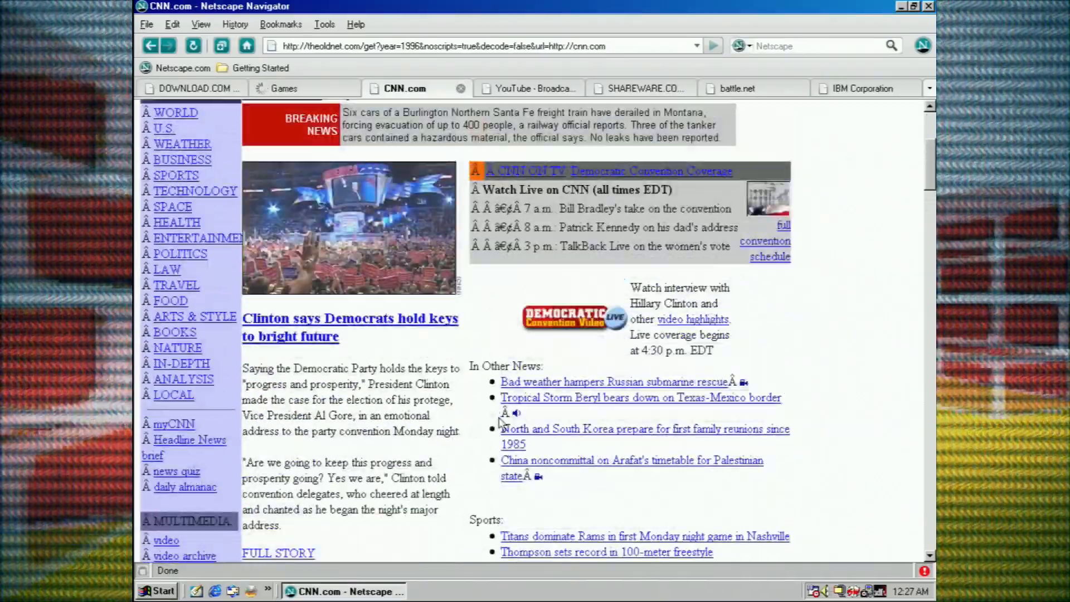
{"action": "scroll", "coordinate": [802, 237], "scroll_direction": "up", "scroll_amount": 5}
{"action": "scroll", "coordinate": [802, 236], "scroll_direction": "down", "scroll_amount": 10}
{"action": "scroll", "coordinate": [801, 237], "scroll_direction": "down", "scroll_amount": 3}
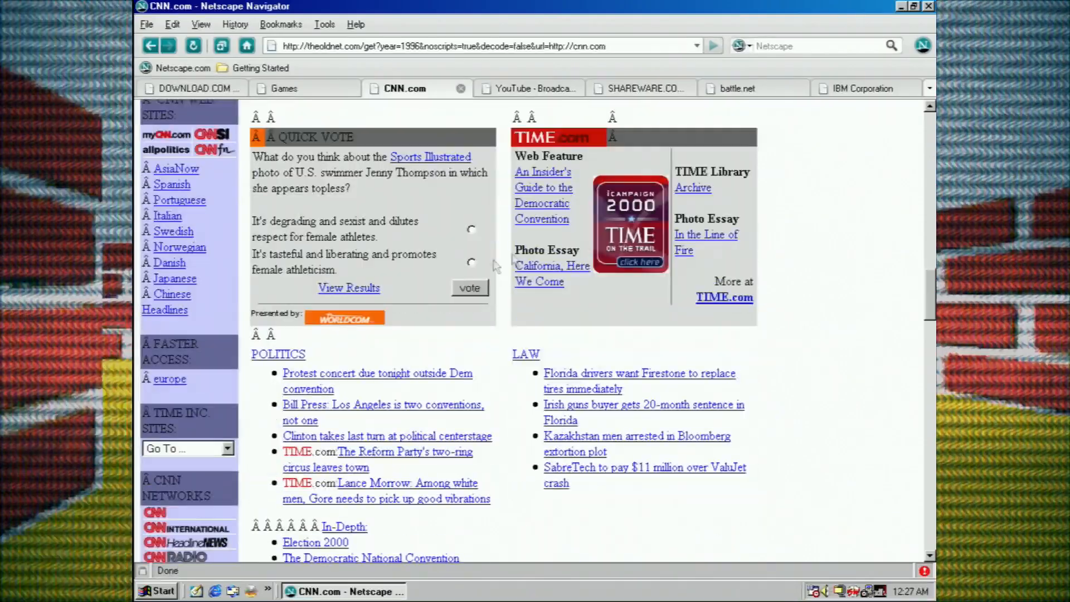
{"action": "left_click_drag", "start_coordinate": [259, 293], "coordinate": [753, 334]}
{"action": "scroll", "coordinate": [861, 386], "scroll_direction": "down", "scroll_amount": 1}
{"action": "left_click", "coordinate": [861, 387]}
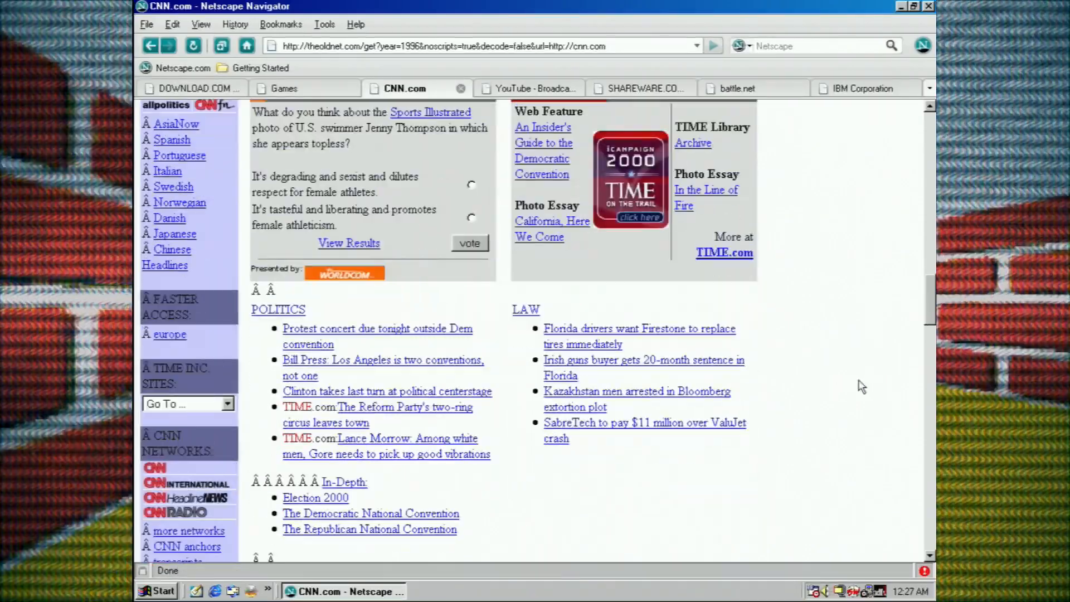
{"action": "left_click", "coordinate": [460, 88]}
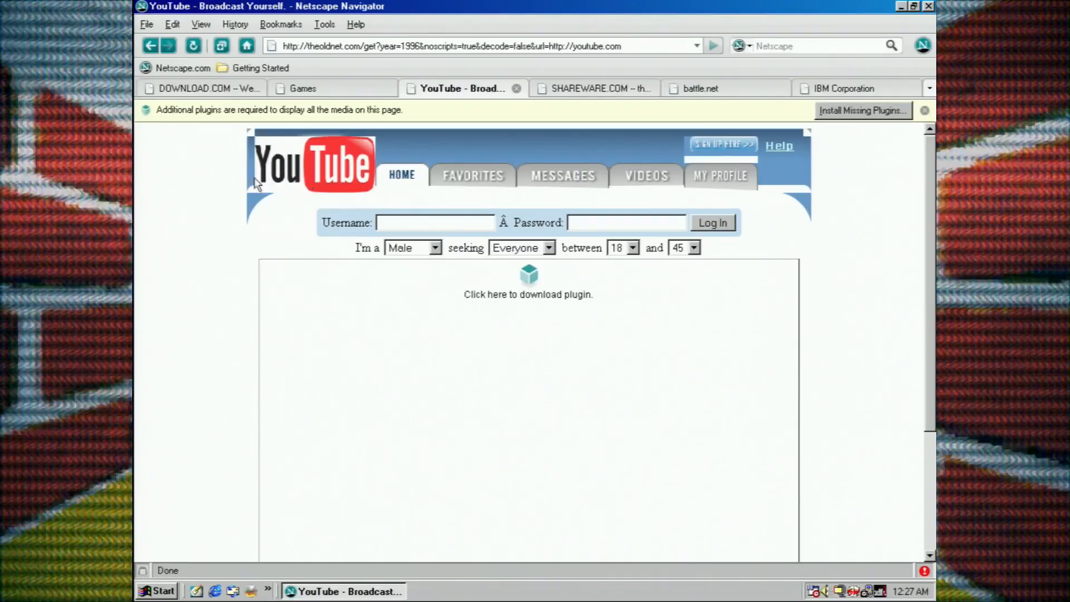
{"action": "scroll", "coordinate": [686, 290], "scroll_direction": "down", "scroll_amount": 5}
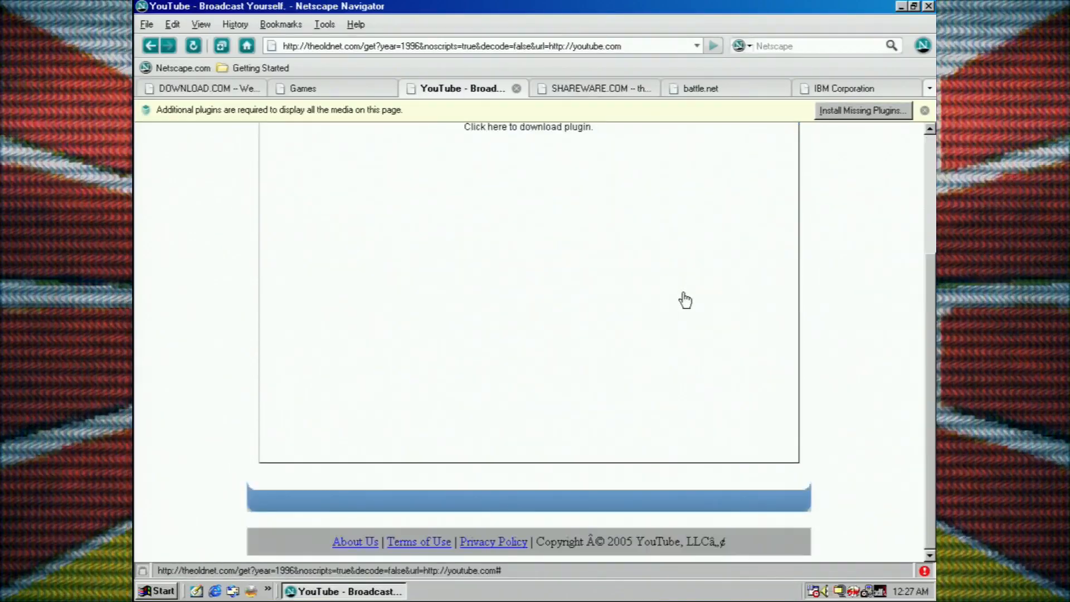
{"action": "scroll", "coordinate": [686, 300], "scroll_direction": "up", "scroll_amount": 5}
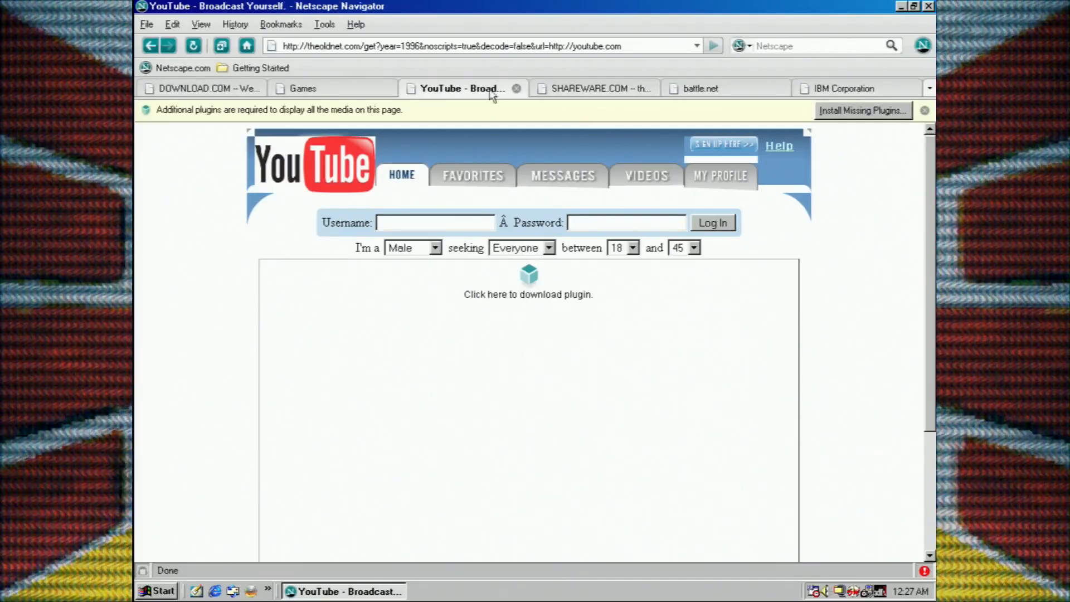
- Close the YouTube page and bring the battle.net page to the front
{"action": "left_click", "coordinate": [516, 89]}
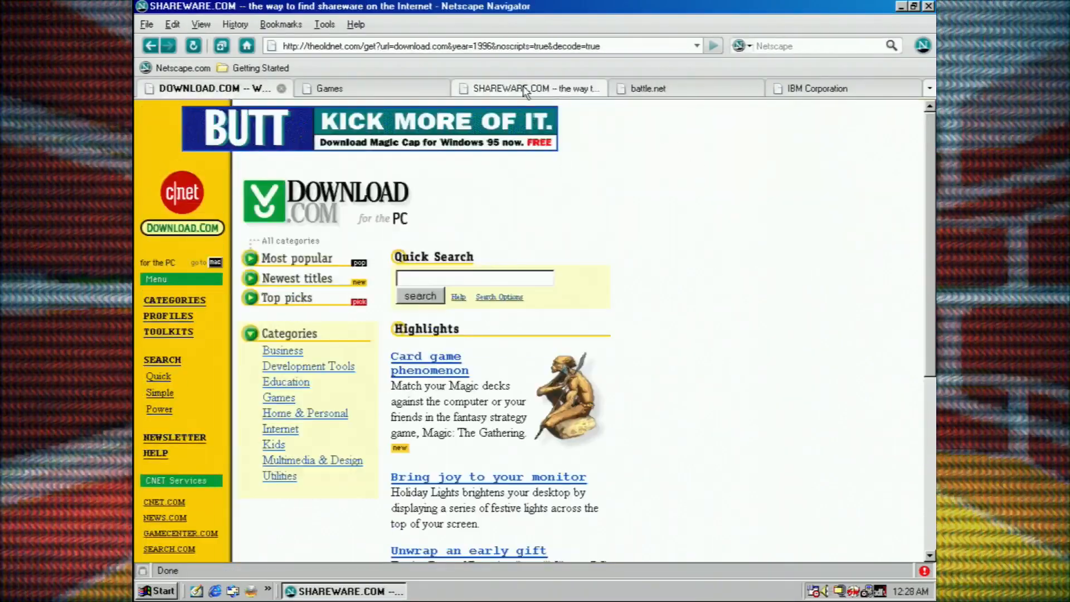
{"action": "scroll", "coordinate": [485, 125], "scroll_direction": "down", "scroll_amount": 1}
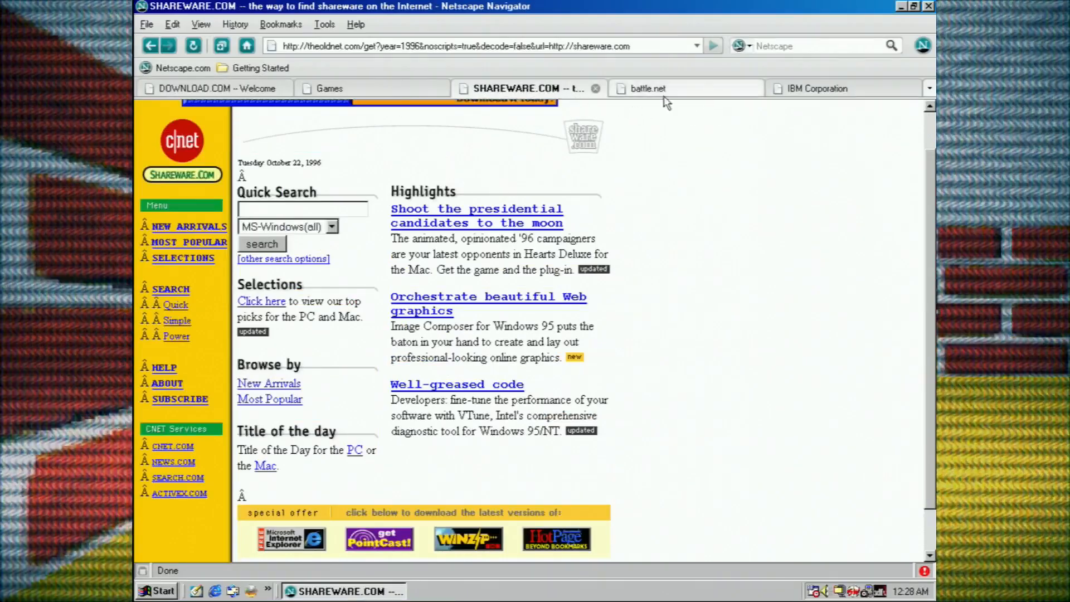
{"action": "left_click", "coordinate": [648, 89]}
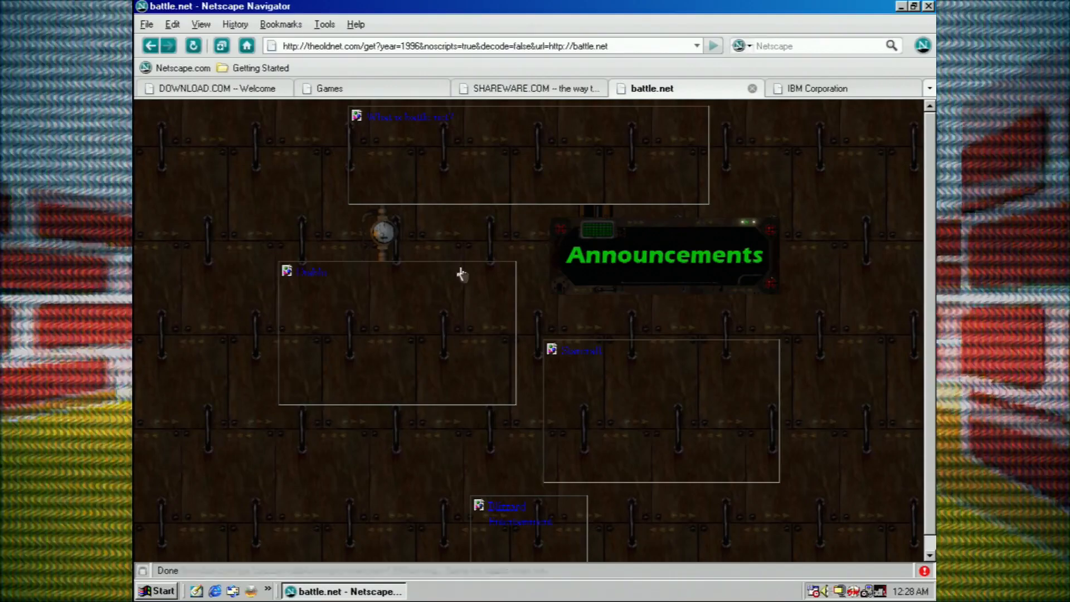
{"action": "scroll", "coordinate": [404, 320], "scroll_direction": "down", "scroll_amount": 1}
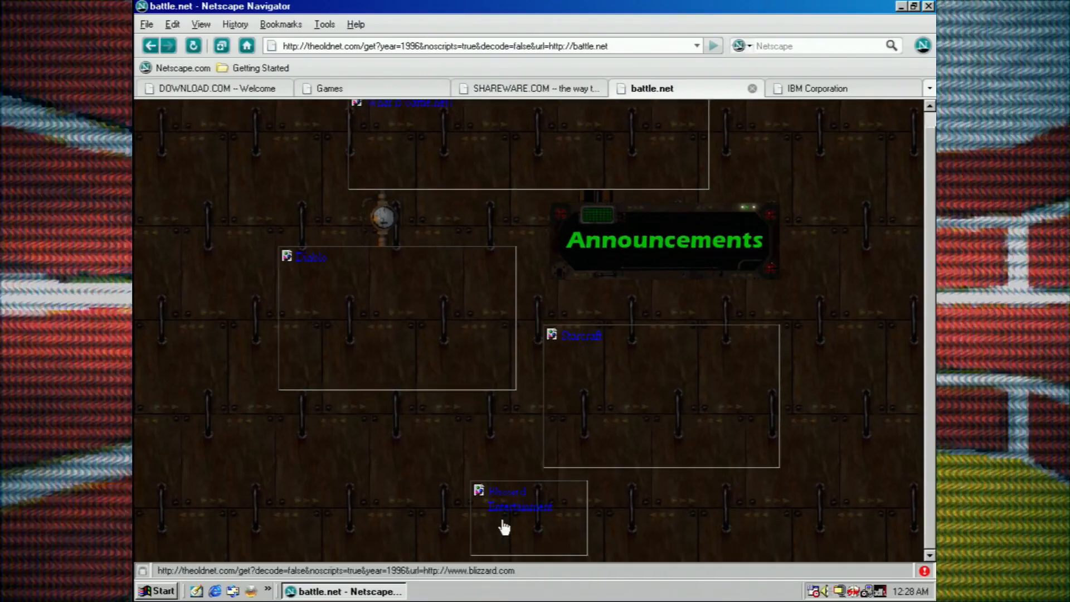
- Follow the Blizzard link to the Diablo downloads page and start the shareware download
{"action": "left_click", "coordinate": [402, 341]}
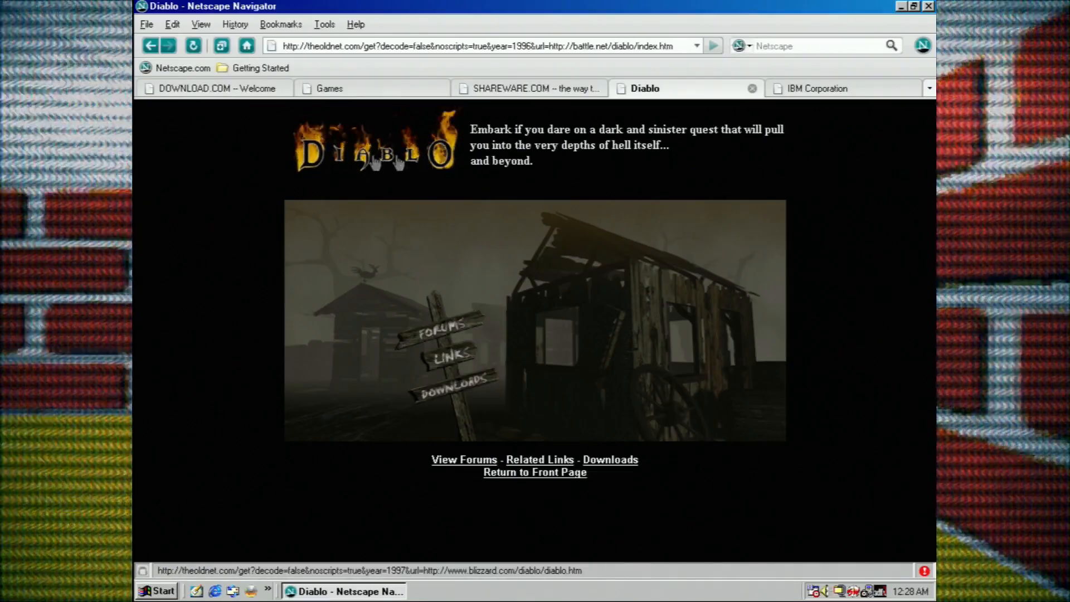
{"action": "left_click", "coordinate": [458, 392]}
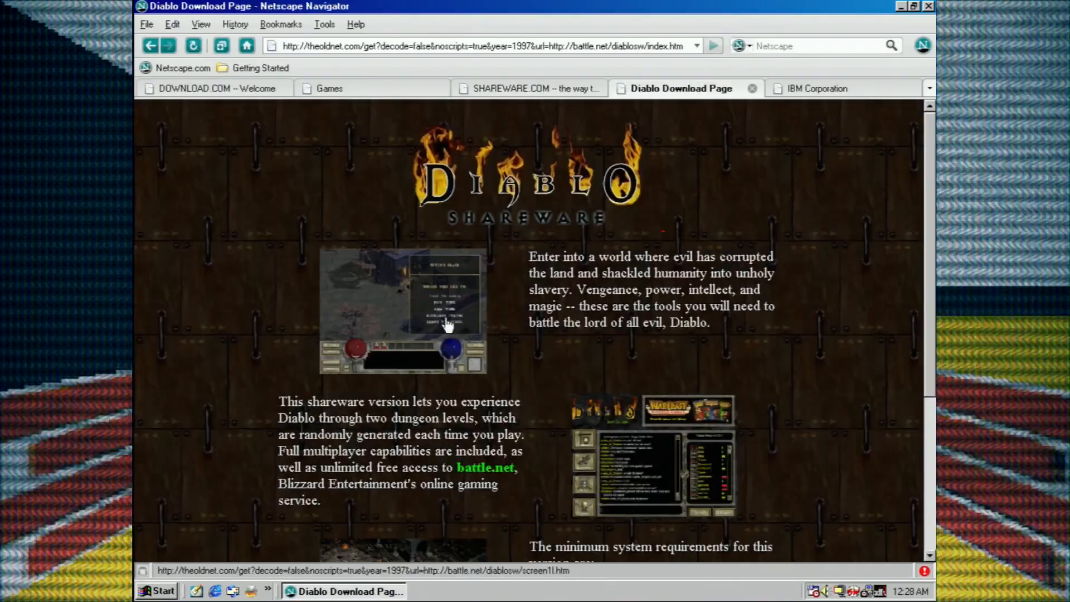
{"action": "scroll", "coordinate": [620, 414], "scroll_direction": "down", "scroll_amount": 1}
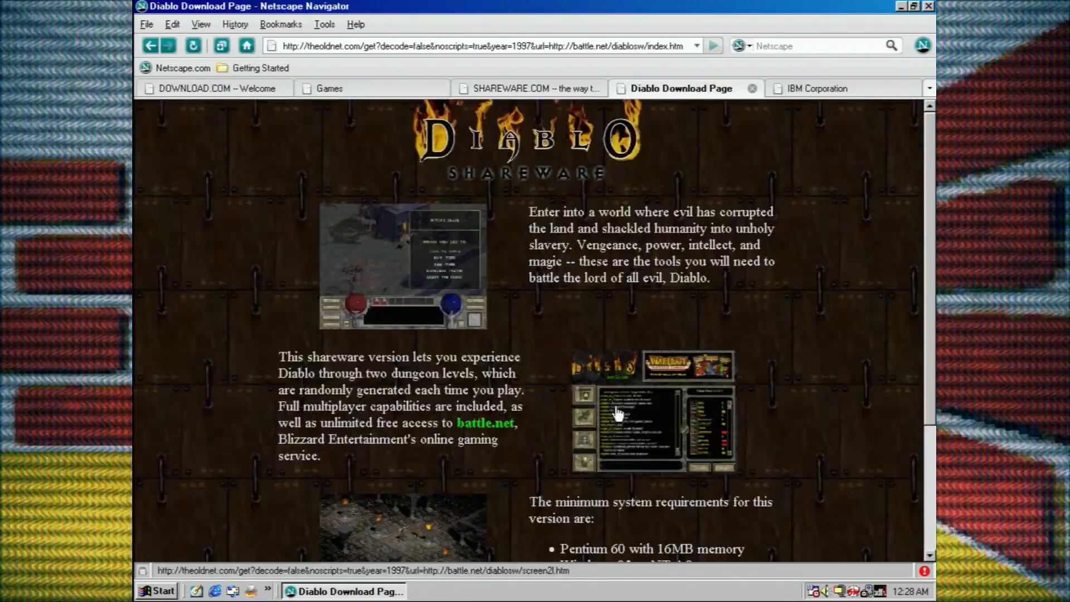
{"action": "scroll", "coordinate": [702, 379], "scroll_direction": "down", "scroll_amount": 3}
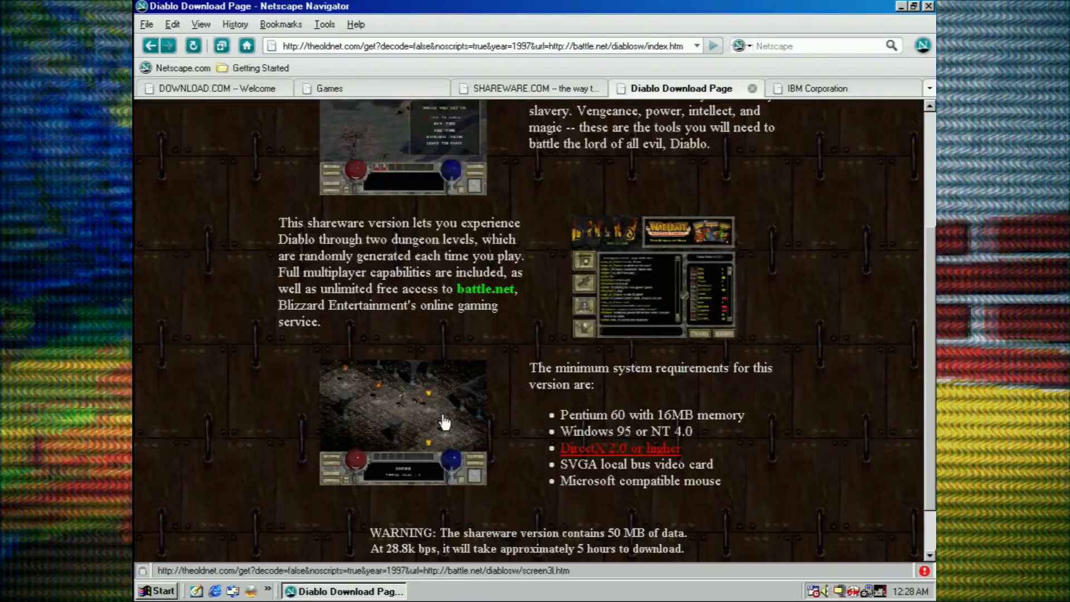
{"action": "scroll", "coordinate": [444, 422], "scroll_direction": "up", "scroll_amount": 4}
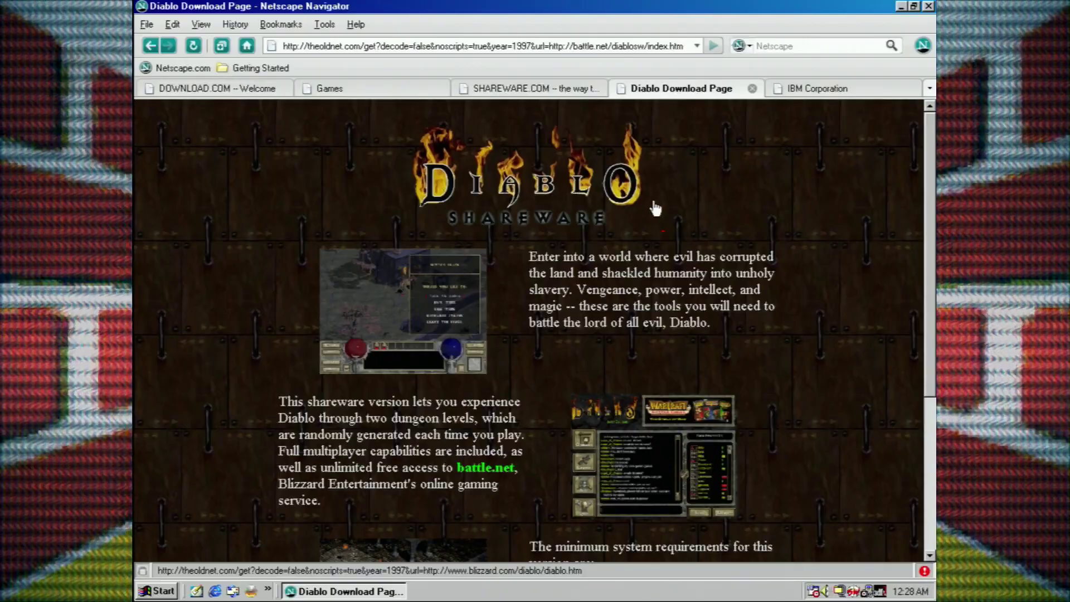
{"action": "scroll", "coordinate": [651, 197], "scroll_direction": "down", "scroll_amount": 5}
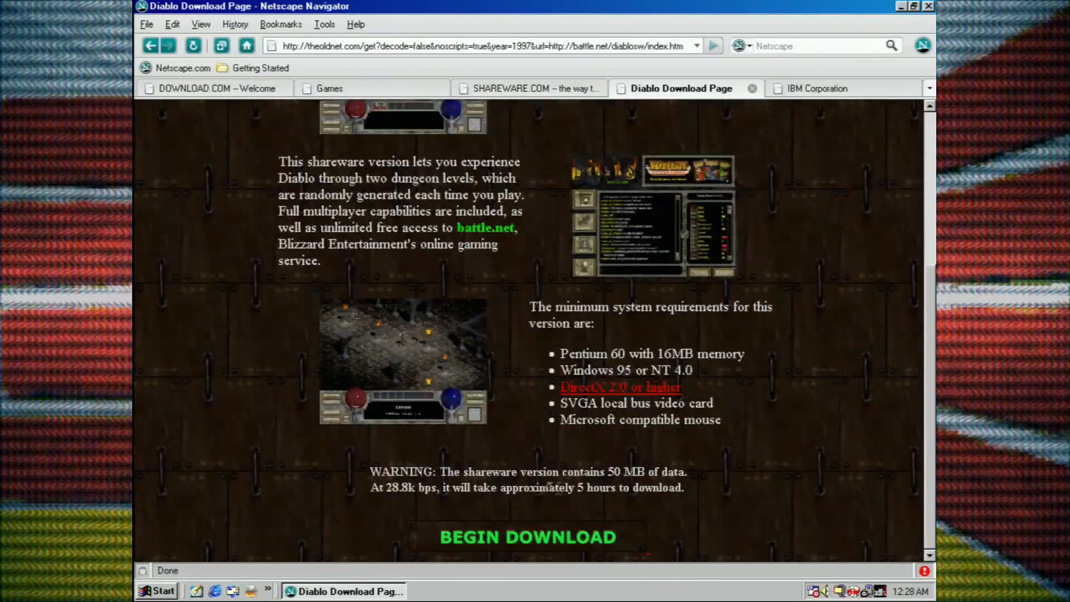
{"action": "left_click", "coordinate": [635, 546]}
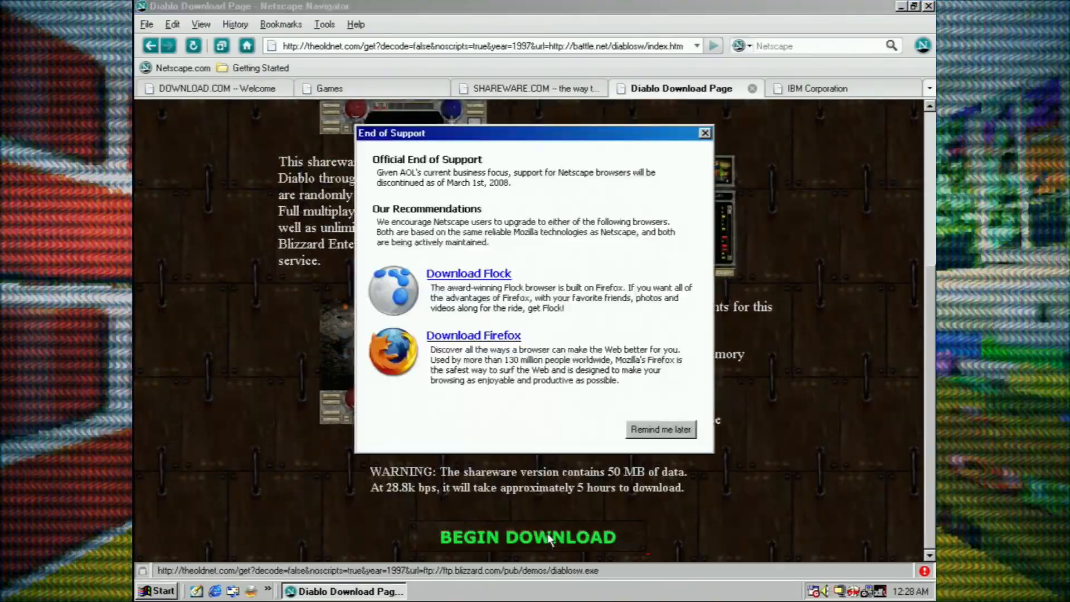
- Dismiss the end-of-support and metrics.flock.com alerts, then launch Opera from the Start menu
{"action": "left_click", "coordinate": [660, 429]}
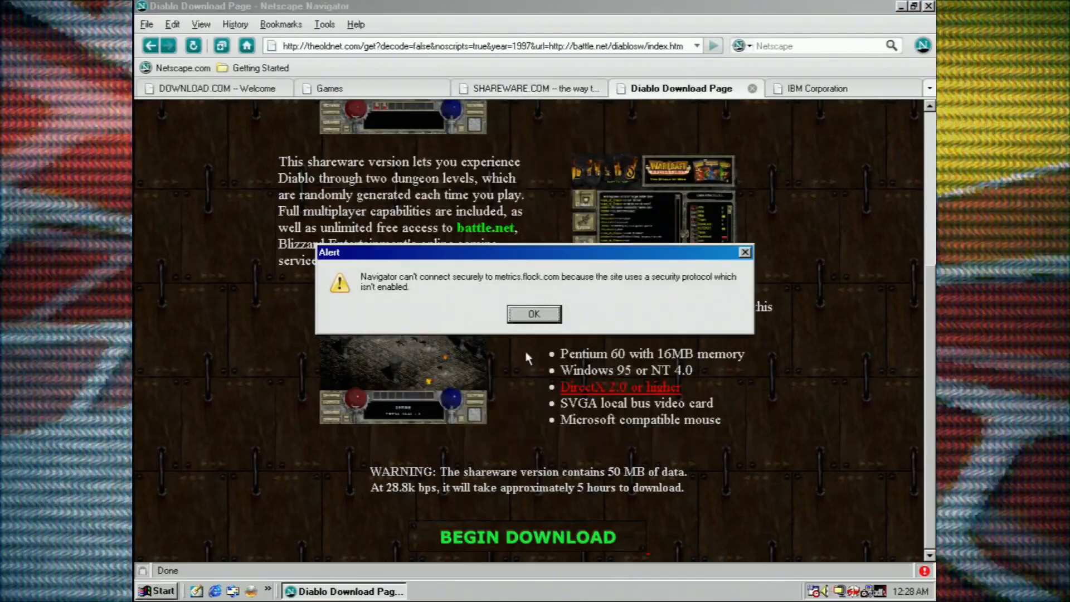
{"action": "key", "text": "Return"}
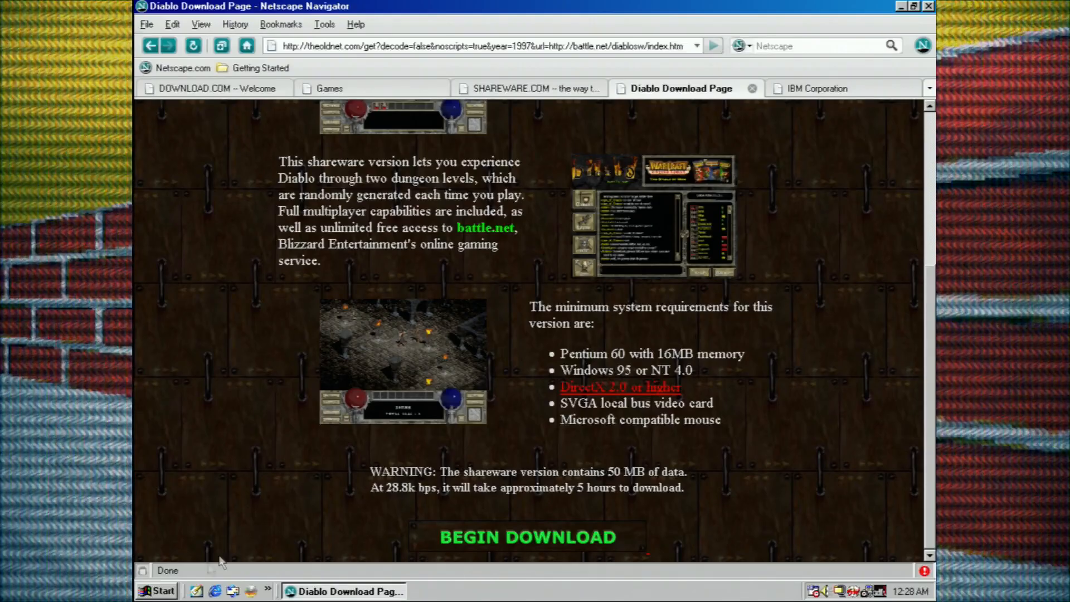
{"action": "left_click", "coordinate": [164, 591]}
{"action": "mouse_move", "coordinate": [205, 362]}
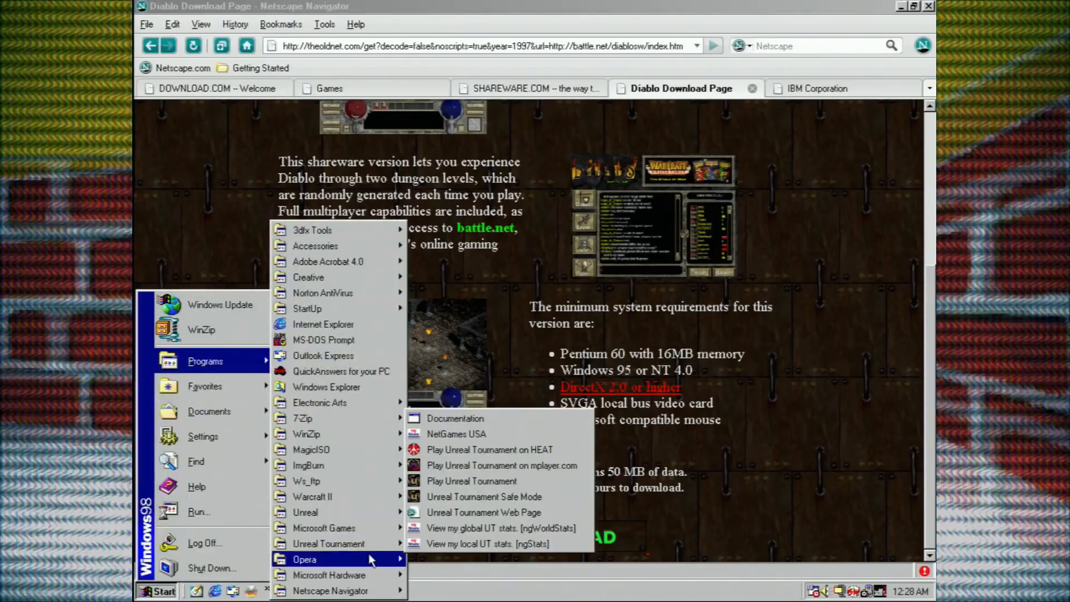
{"action": "mouse_move", "coordinate": [334, 560]}
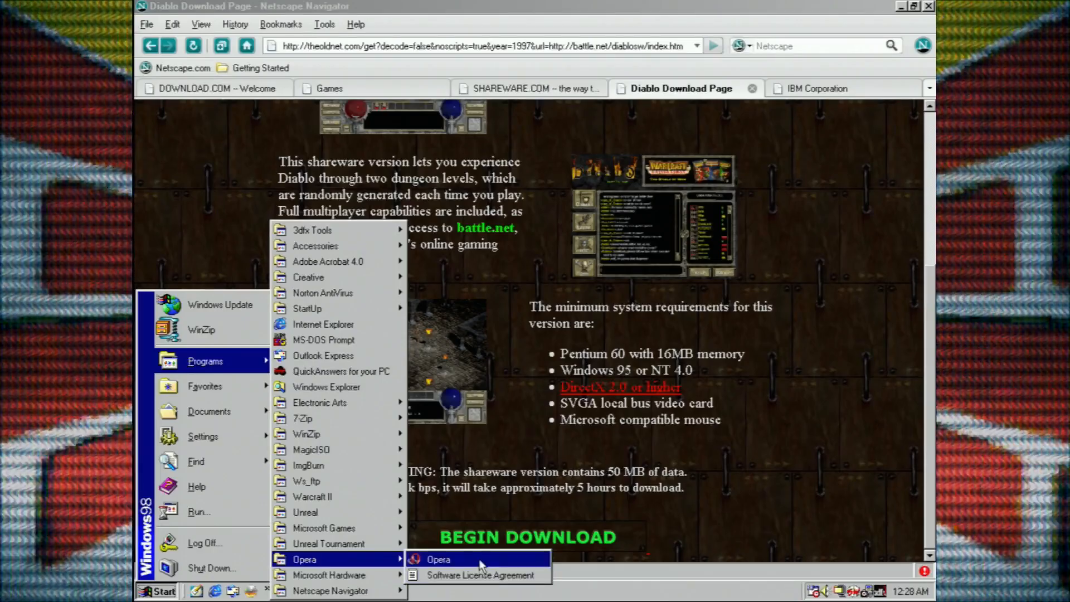
{"action": "left_click", "coordinate": [481, 560]}
{"action": "scroll", "coordinate": [808, 439], "scroll_direction": "up", "scroll_amount": 5}
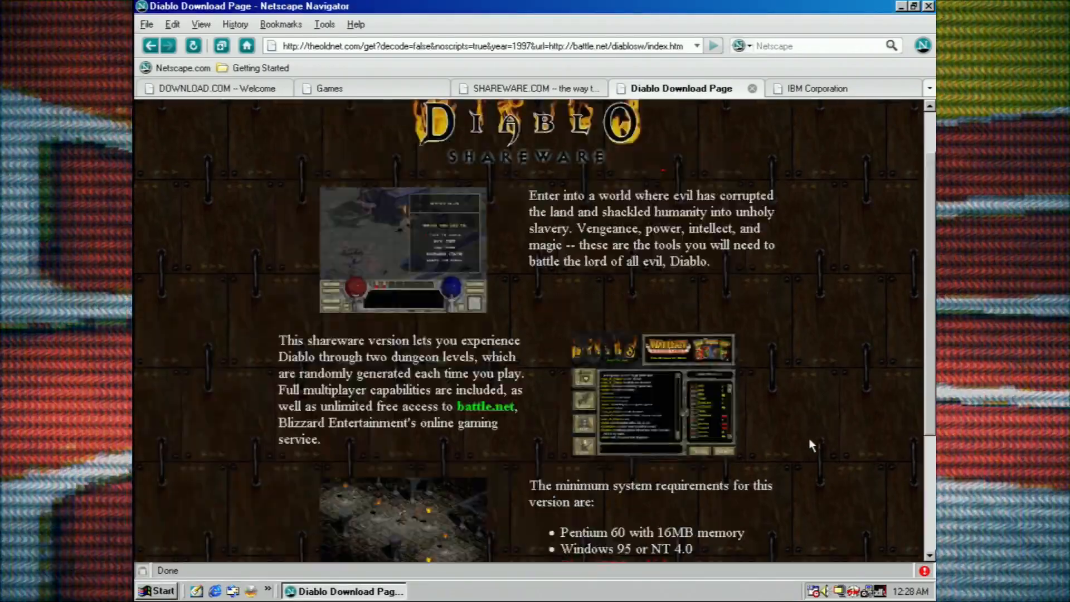
{"action": "scroll", "coordinate": [808, 439], "scroll_direction": "up", "scroll_amount": 2}
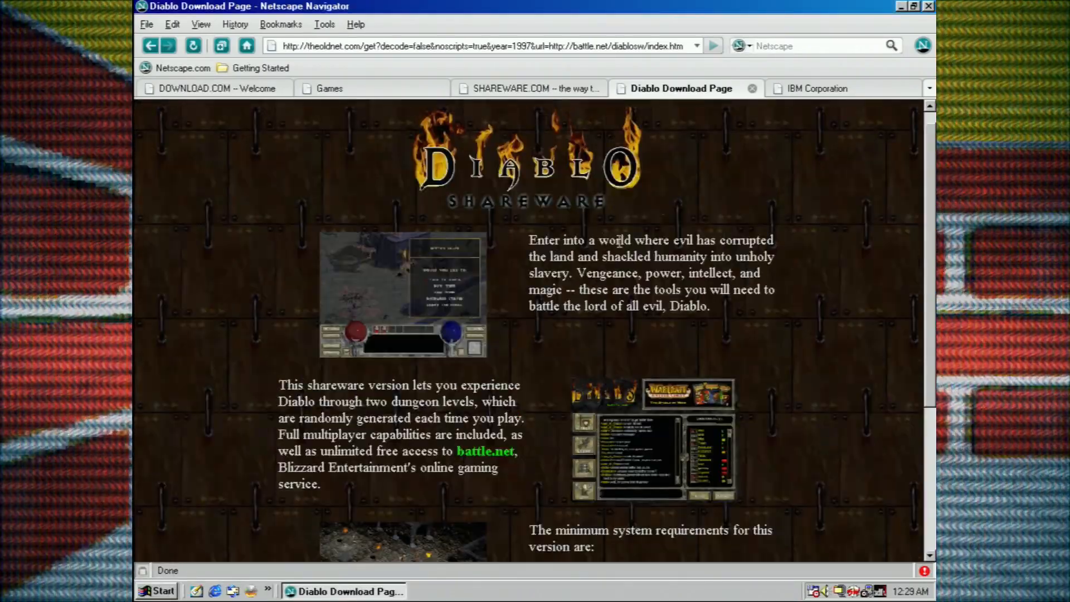
{"action": "scroll", "coordinate": [444, 309], "scroll_direction": "down", "scroll_amount": 5}
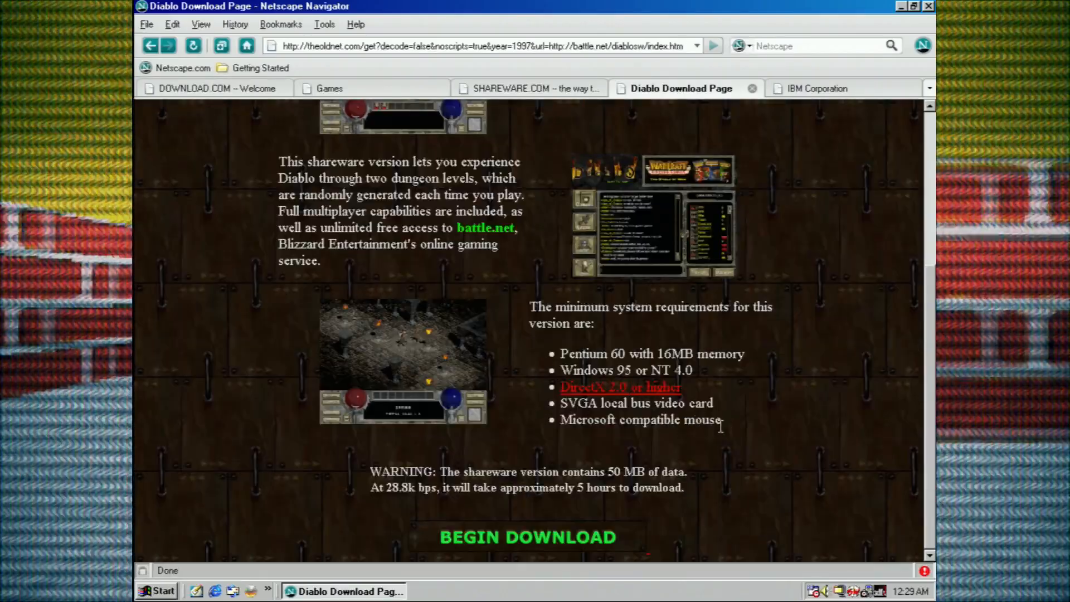
{"action": "scroll", "coordinate": [726, 422], "scroll_direction": "up", "scroll_amount": 5}
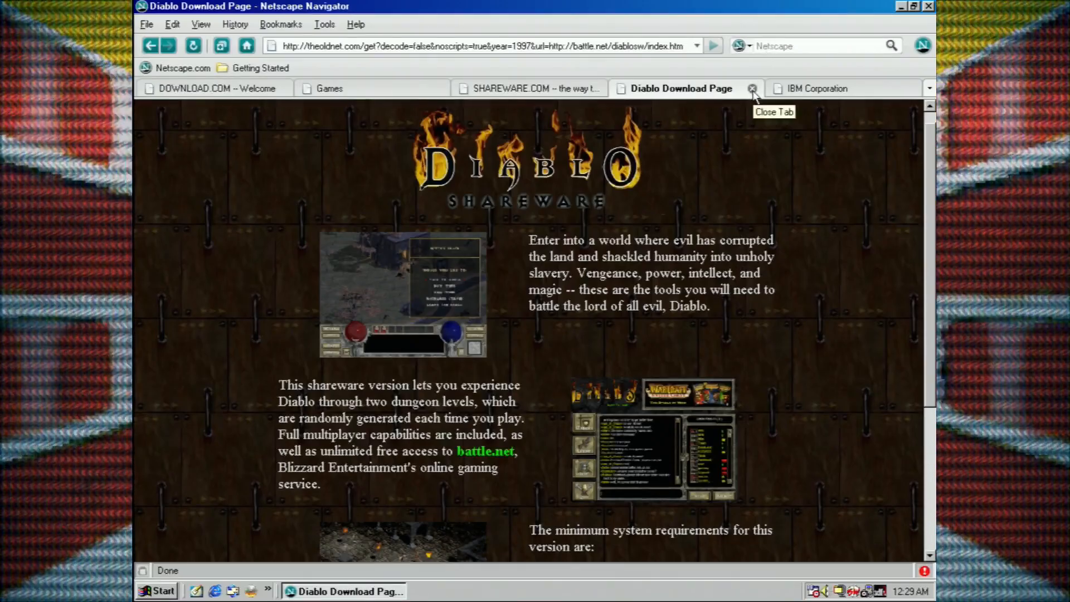
- Close the Diablo download page and switch to the DOWNLOAD.COM page
{"action": "left_click", "coordinate": [753, 89]}
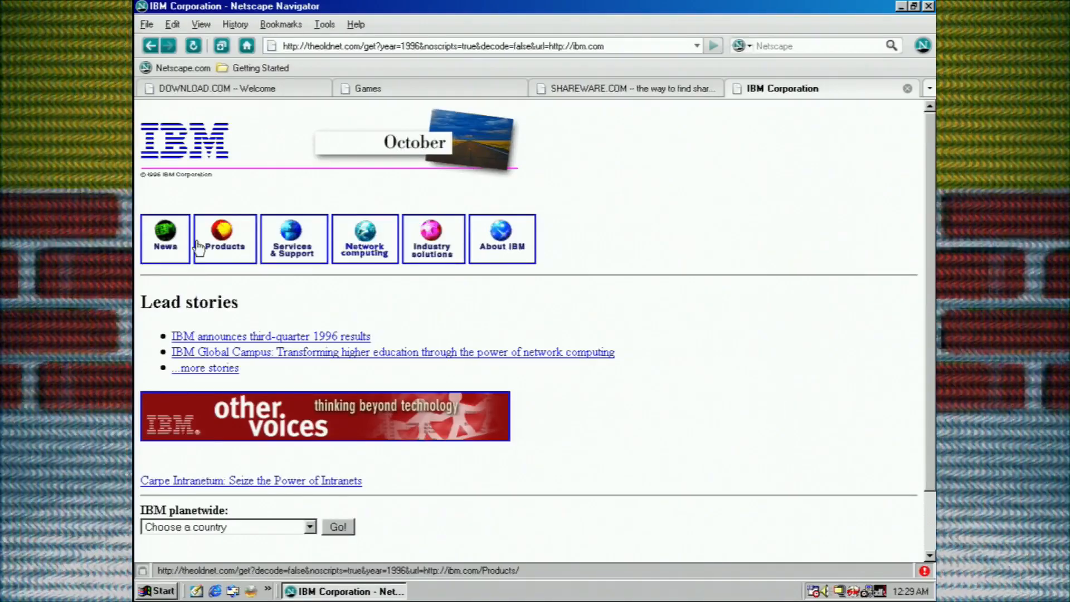
{"action": "scroll", "coordinate": [510, 273], "scroll_direction": "down", "scroll_amount": 3}
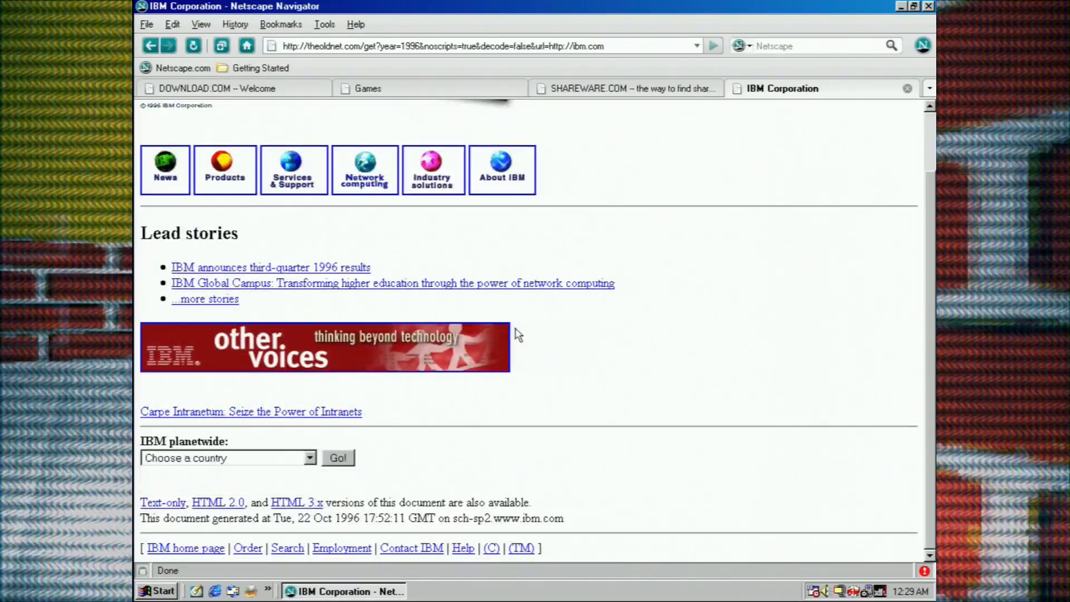
{"action": "scroll", "coordinate": [517, 334], "scroll_direction": "up", "scroll_amount": 3}
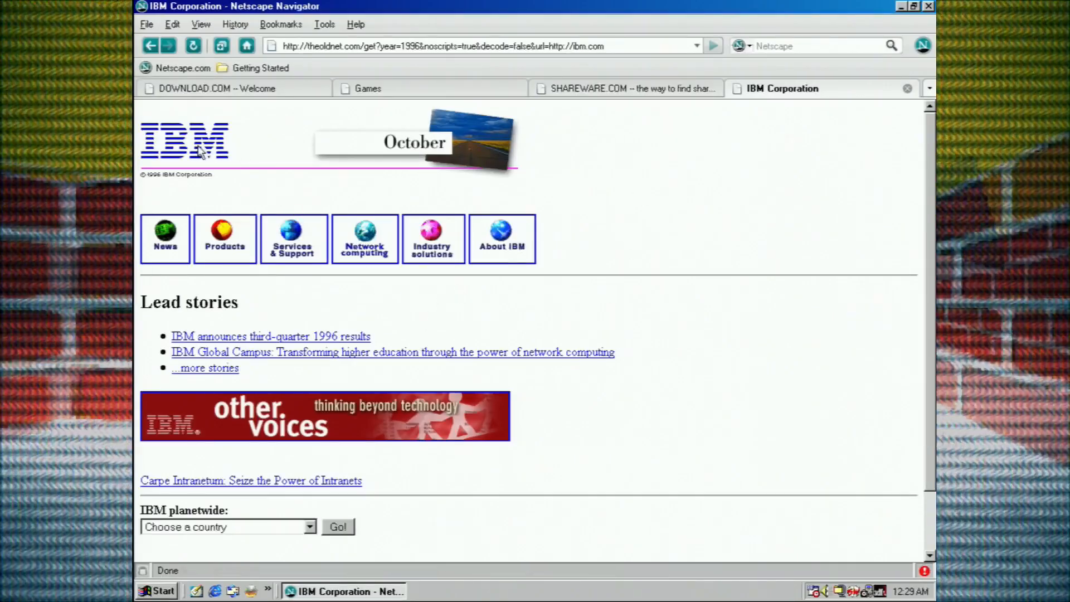
{"action": "scroll", "coordinate": [461, 266], "scroll_direction": "down", "scroll_amount": 3}
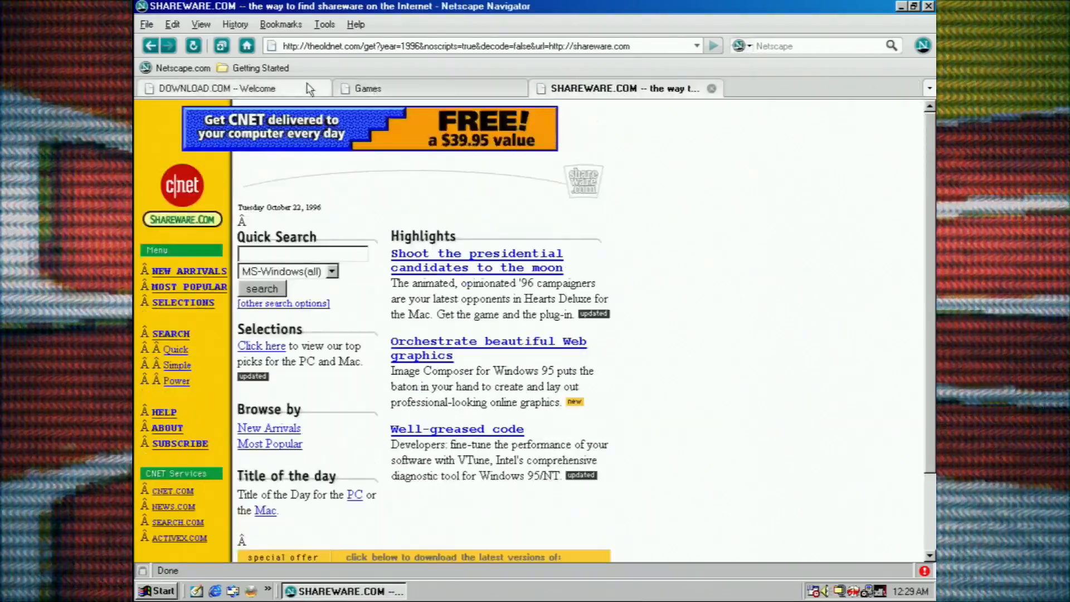
{"action": "left_click", "coordinate": [226, 88]}
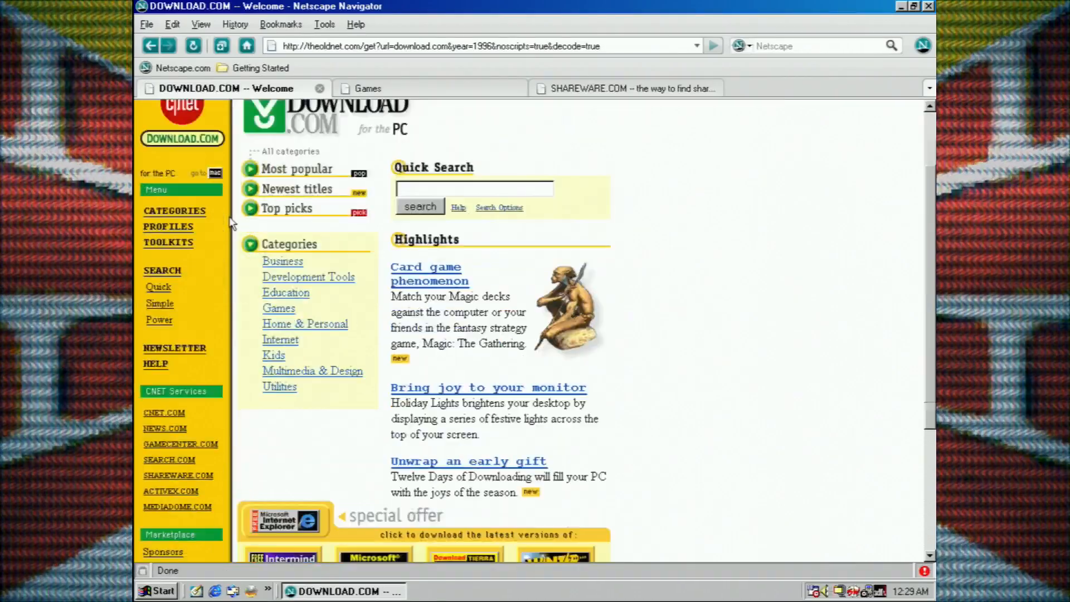
{"action": "scroll", "coordinate": [502, 334], "scroll_direction": "down", "scroll_amount": 5}
{"action": "scroll", "coordinate": [586, 335], "scroll_direction": "down", "scroll_amount": 2}
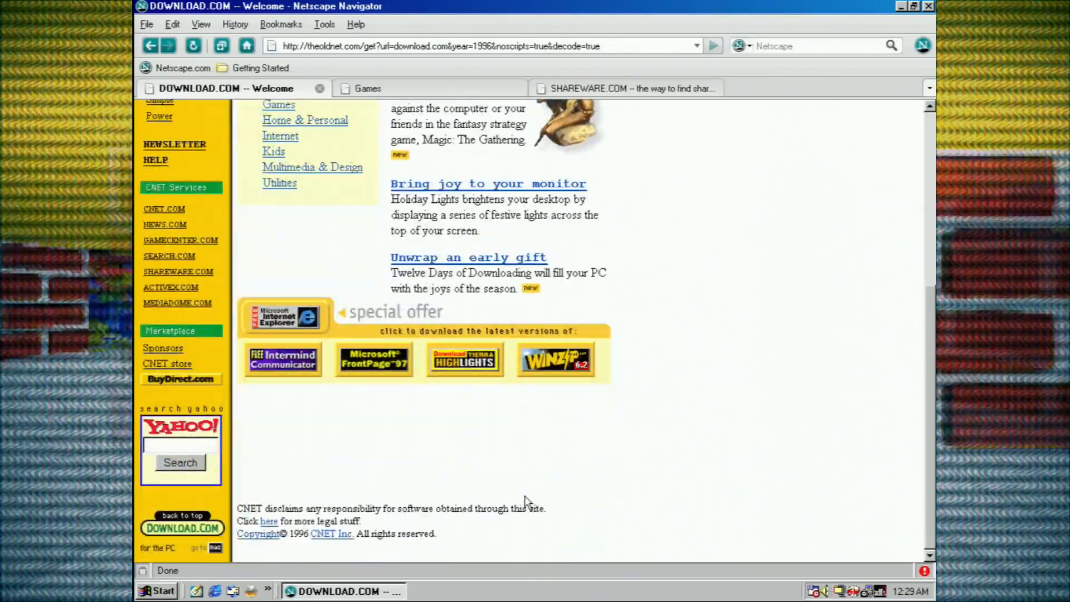
{"action": "scroll", "coordinate": [555, 343], "scroll_direction": "up", "scroll_amount": 3}
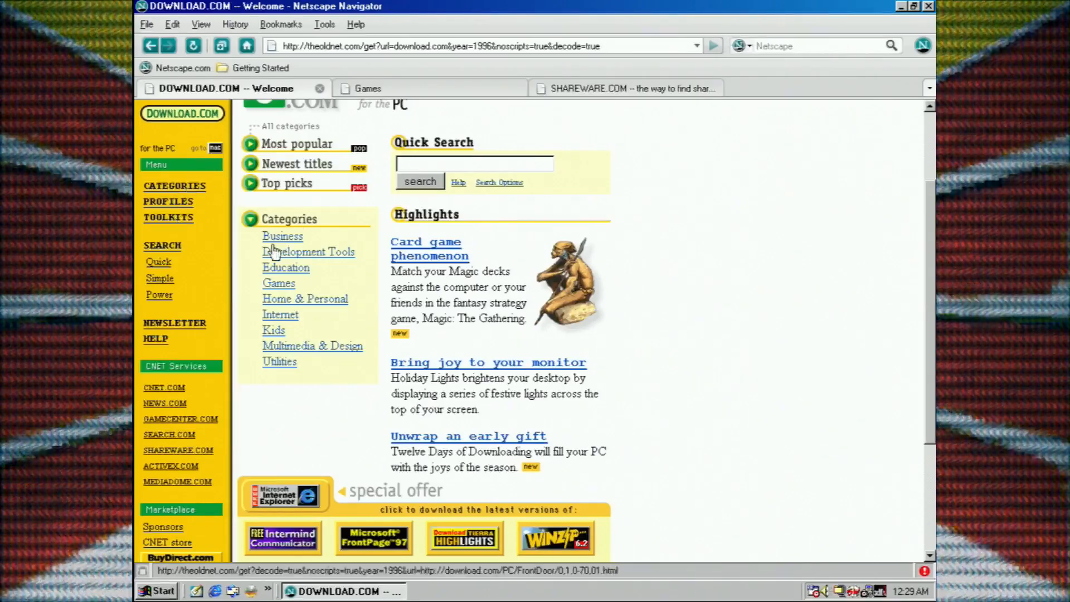
- Open the Development Tools category on the archived DOWNLOAD.COM site
{"action": "left_click", "coordinate": [275, 252]}
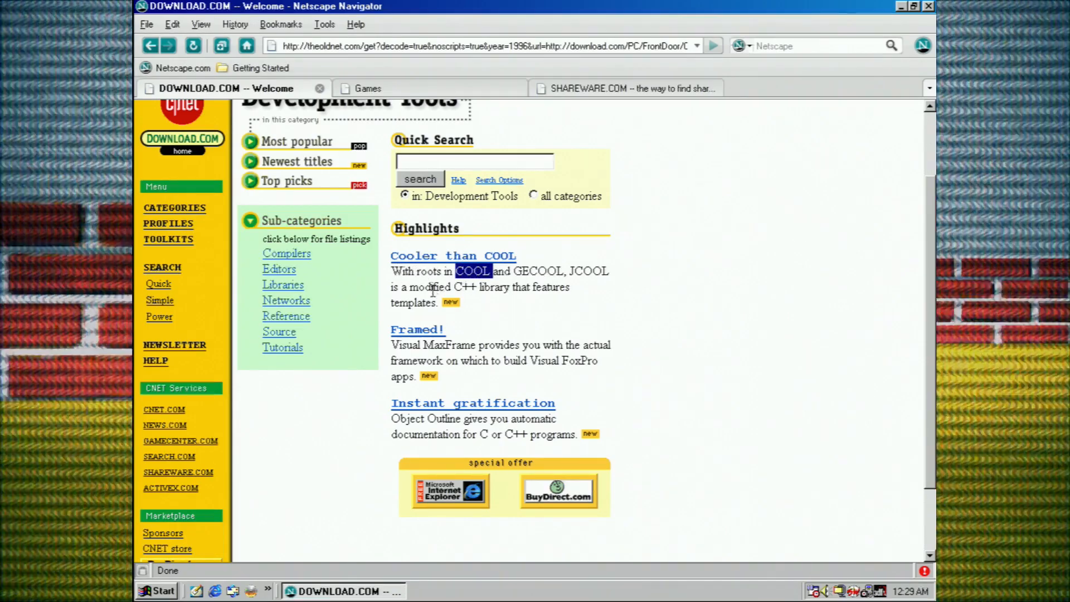
- Reach the JCOOL download mirror list and start the download from the USA cs.utexas.edu mirror
{"action": "left_click", "coordinate": [472, 271]}
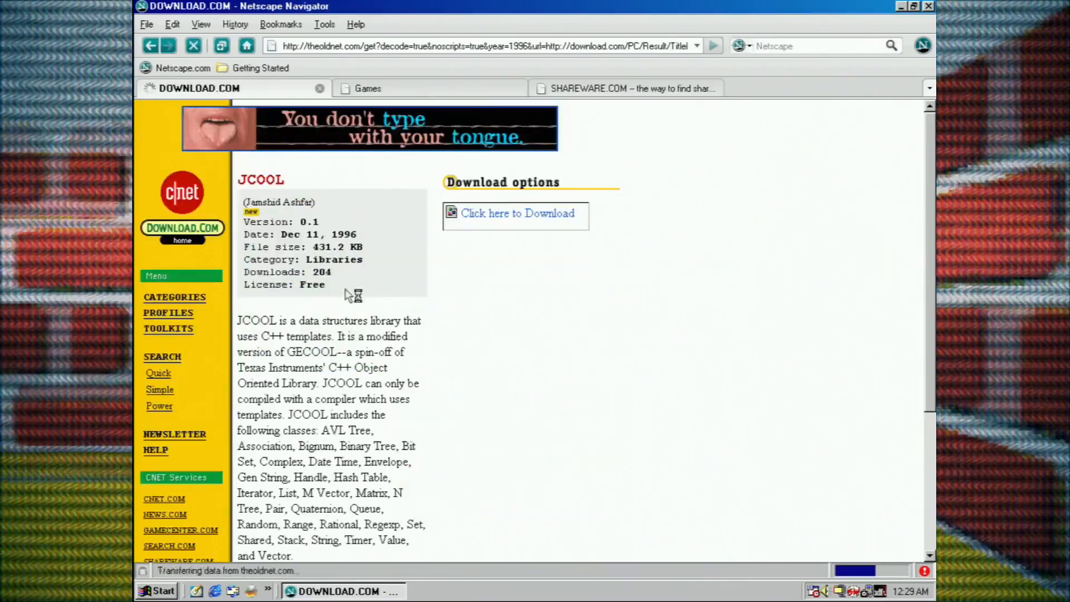
{"action": "scroll", "coordinate": [337, 336], "scroll_direction": "down", "scroll_amount": 1}
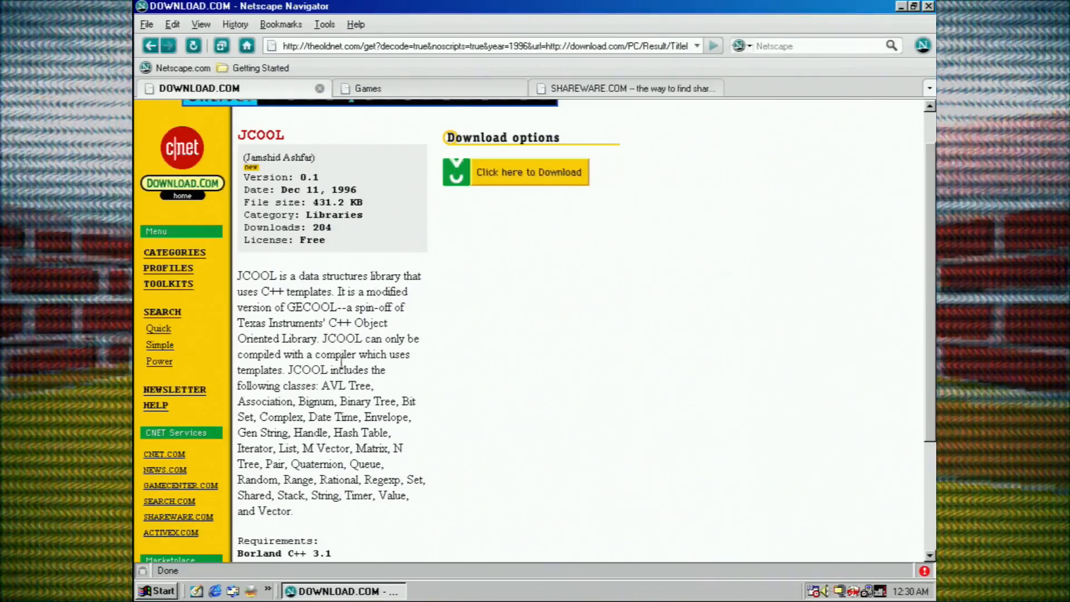
{"action": "scroll", "coordinate": [342, 366], "scroll_direction": "up", "scroll_amount": 1}
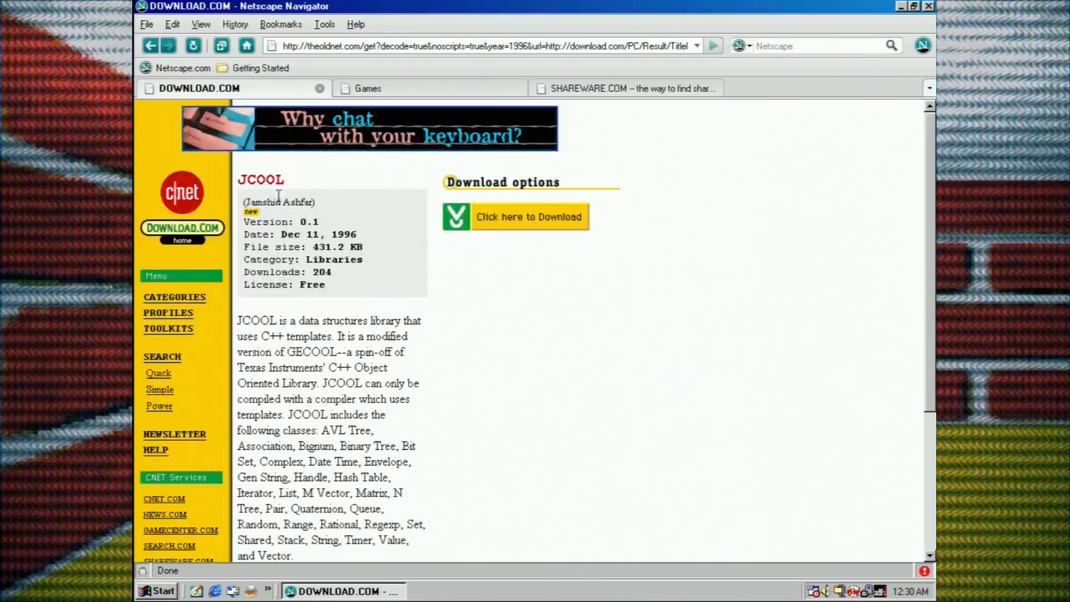
{"action": "double_click", "coordinate": [343, 234]}
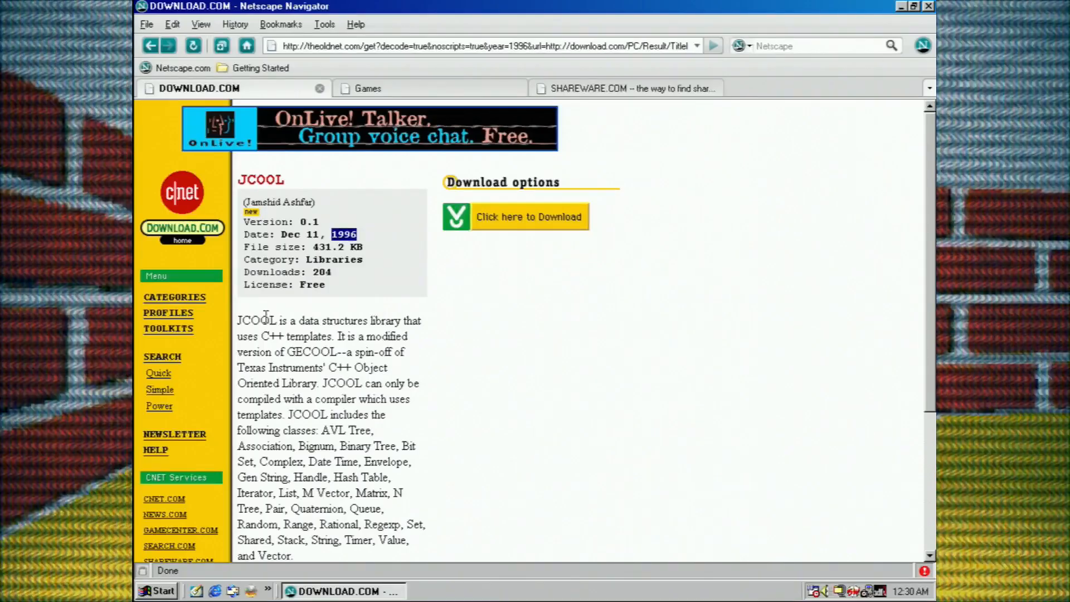
{"action": "double_click", "coordinate": [266, 320]}
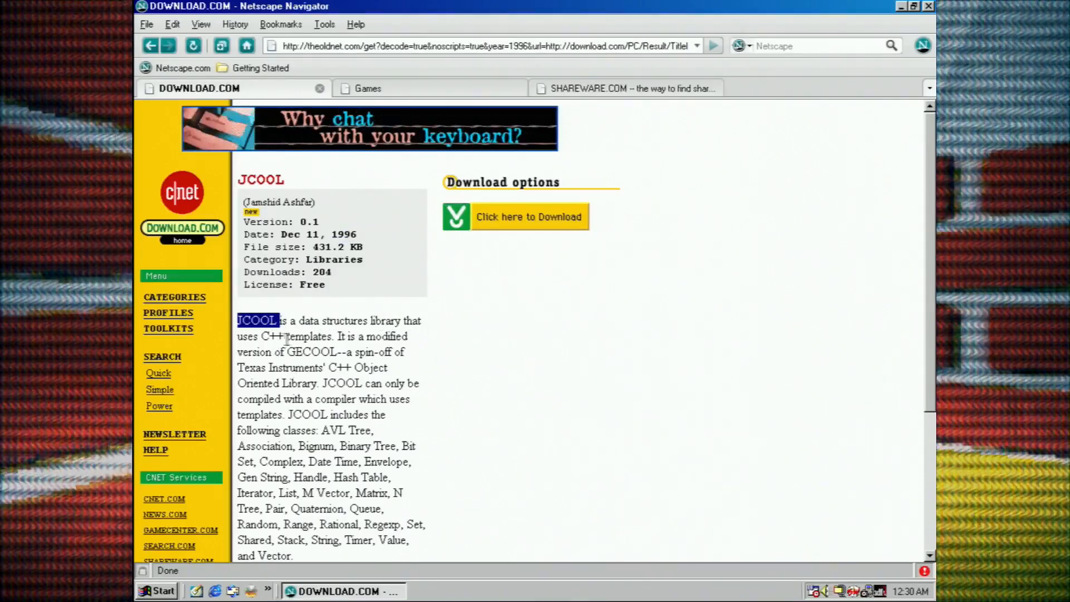
{"action": "left_click", "coordinate": [506, 219]}
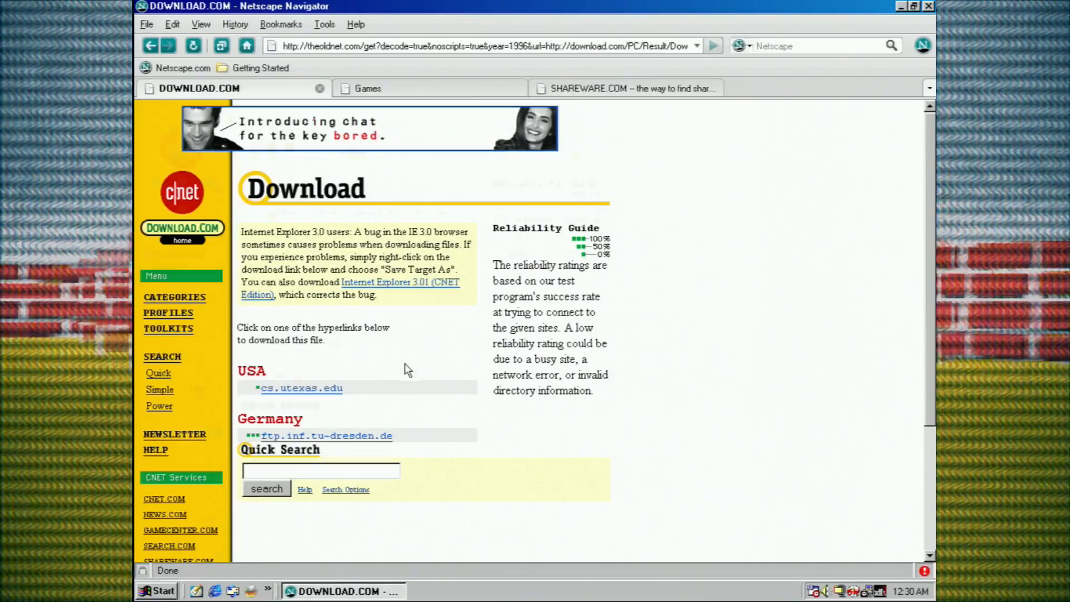
{"action": "scroll", "coordinate": [406, 372], "scroll_direction": "down", "scroll_amount": 3}
{"action": "scroll", "coordinate": [406, 377], "scroll_direction": "up", "scroll_amount": 3}
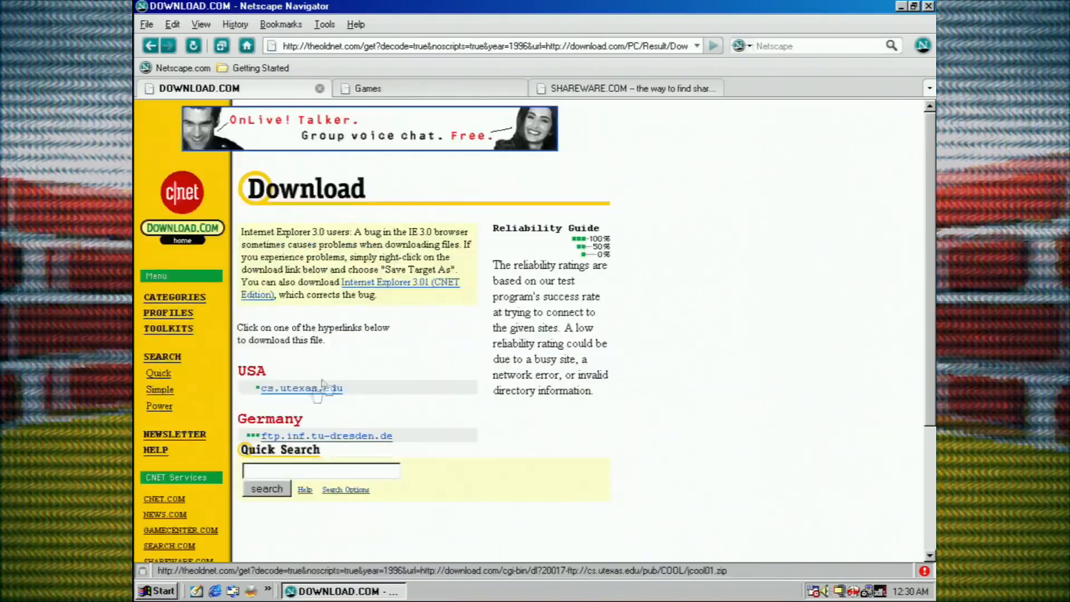
{"action": "left_click", "coordinate": [310, 389]}
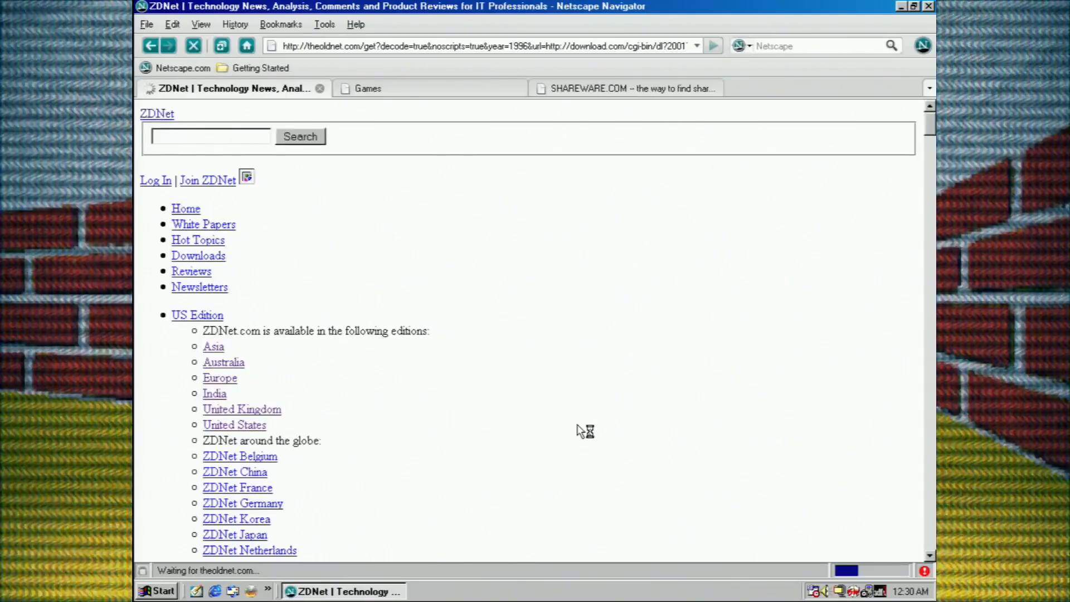
{"action": "scroll", "coordinate": [580, 430], "scroll_direction": "down", "scroll_amount": 5}
{"action": "scroll", "coordinate": [580, 430], "scroll_direction": "down", "scroll_amount": 5}
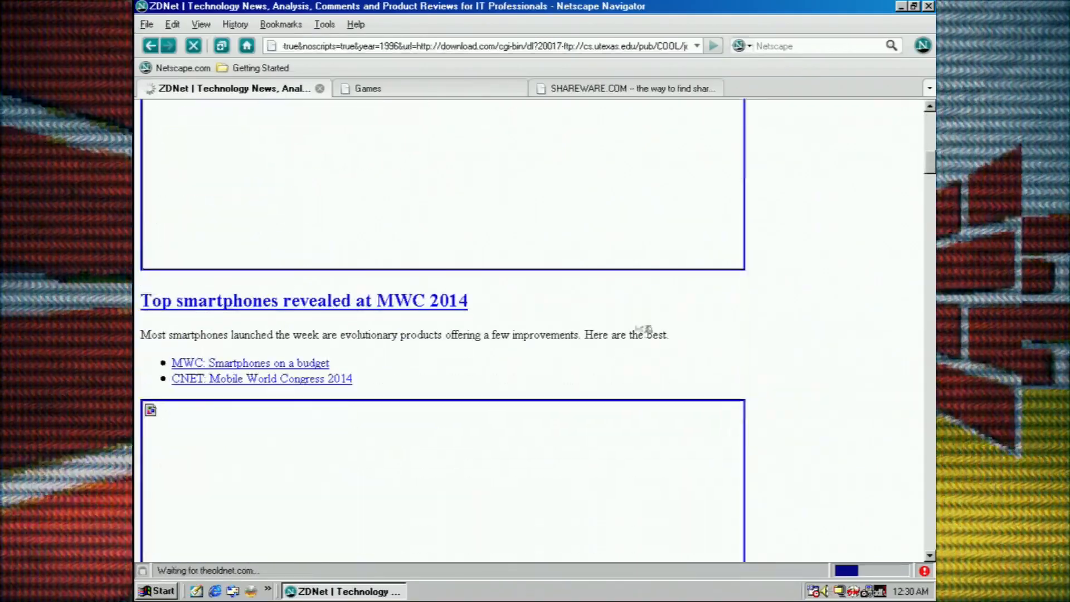
{"action": "scroll", "coordinate": [731, 340], "scroll_direction": "down", "scroll_amount": 3}
{"action": "scroll", "coordinate": [731, 340], "scroll_direction": "down", "scroll_amount": 4}
{"action": "scroll", "coordinate": [731, 340], "scroll_direction": "down", "scroll_amount": 3}
{"action": "scroll", "coordinate": [731, 341], "scroll_direction": "down", "scroll_amount": 3}
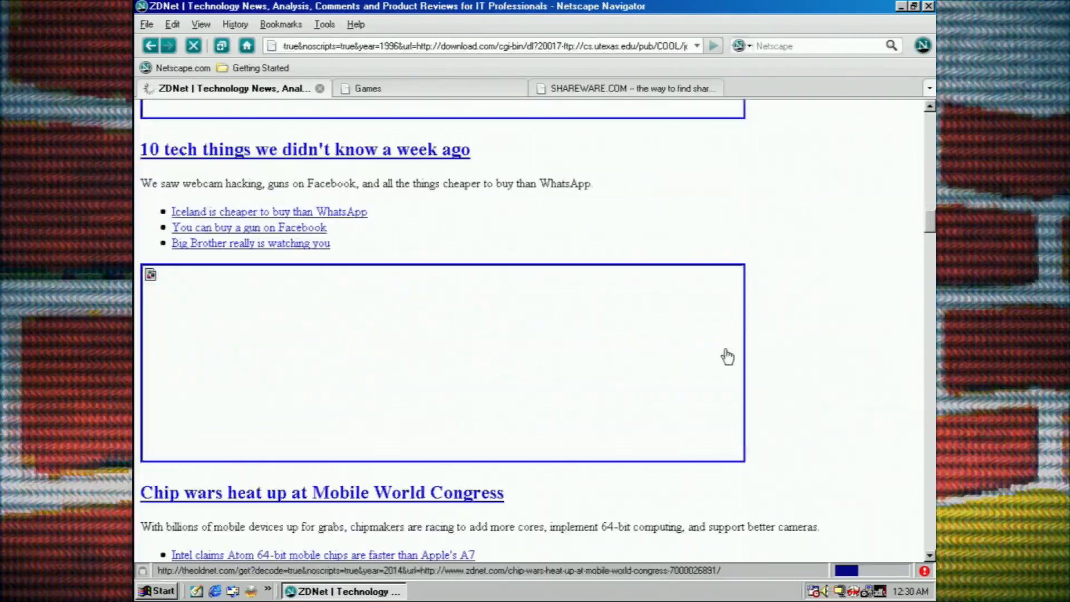
{"action": "scroll", "coordinate": [730, 341], "scroll_direction": "down", "scroll_amount": 3}
{"action": "scroll", "coordinate": [731, 351], "scroll_direction": "down", "scroll_amount": 3}
{"action": "scroll", "coordinate": [652, 394], "scroll_direction": "down", "scroll_amount": 5}
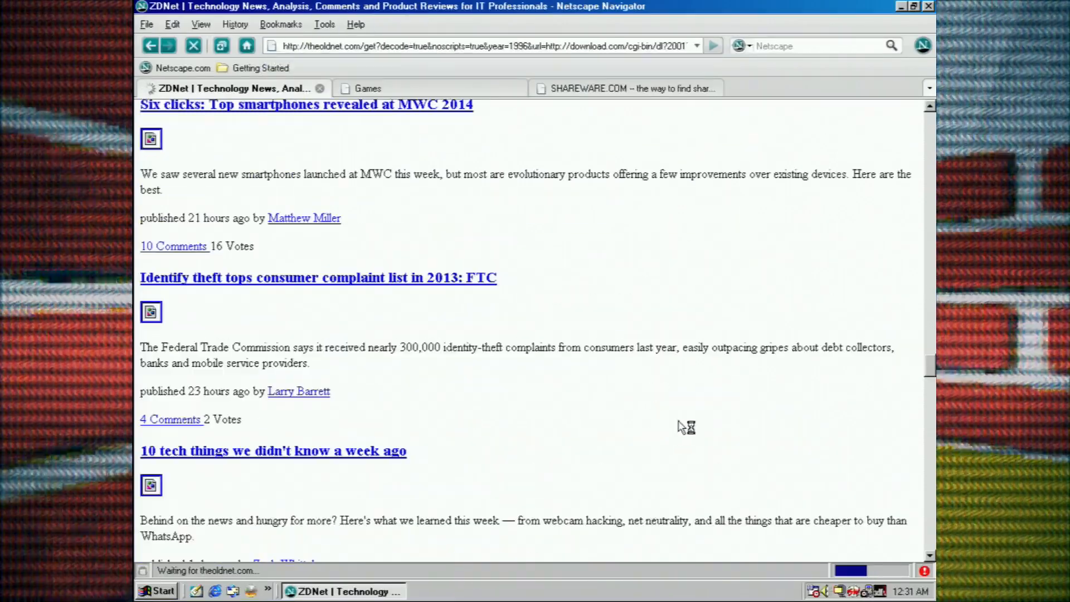
{"action": "scroll", "coordinate": [652, 438], "scroll_direction": "up", "scroll_amount": 4}
{"action": "scroll", "coordinate": [650, 381], "scroll_direction": "up", "scroll_amount": 4}
{"action": "scroll", "coordinate": [670, 393], "scroll_direction": "up", "scroll_amount": 4}
{"action": "scroll", "coordinate": [711, 402], "scroll_direction": "up", "scroll_amount": 4}
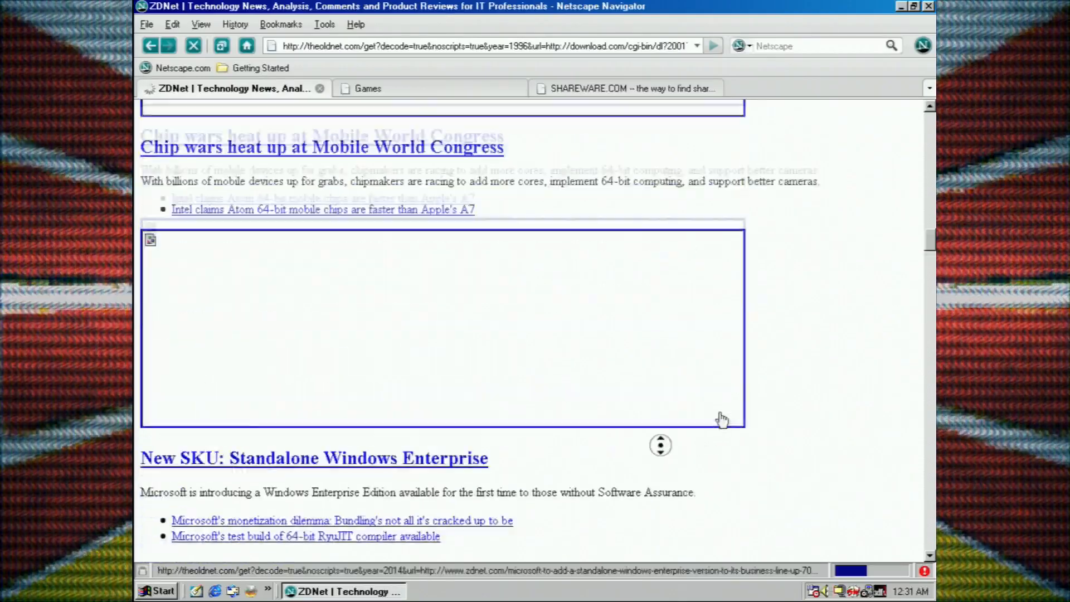
{"action": "scroll", "coordinate": [786, 210], "scroll_direction": "up", "scroll_amount": 5}
{"action": "scroll", "coordinate": [836, 335], "scroll_direction": "up", "scroll_amount": 5}
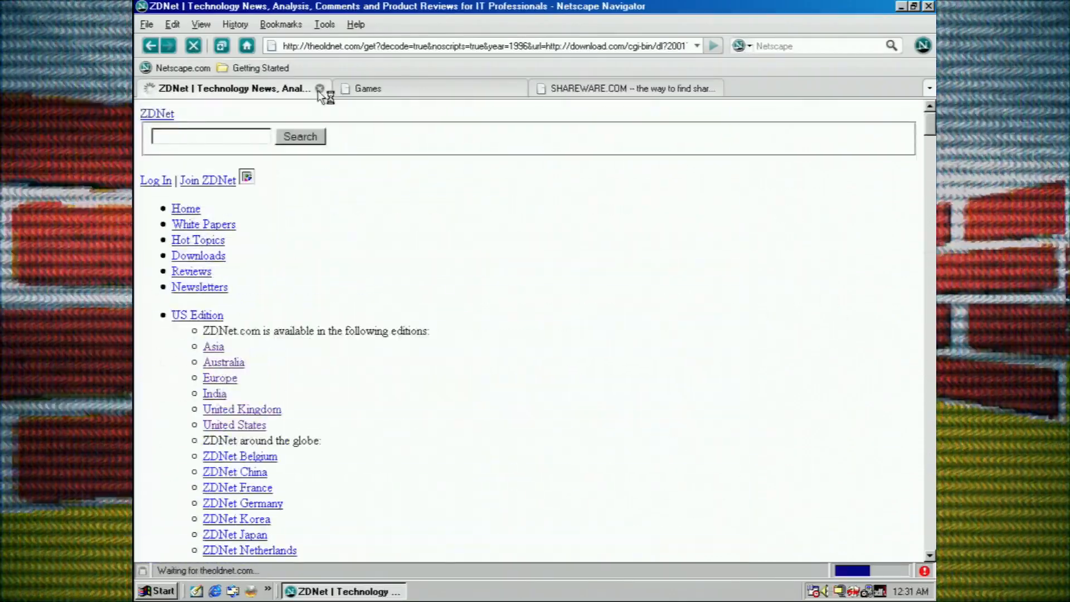
- Close the ZDNet tab, leaving the 1996 Sega Games page in front
{"action": "left_click", "coordinate": [320, 89]}
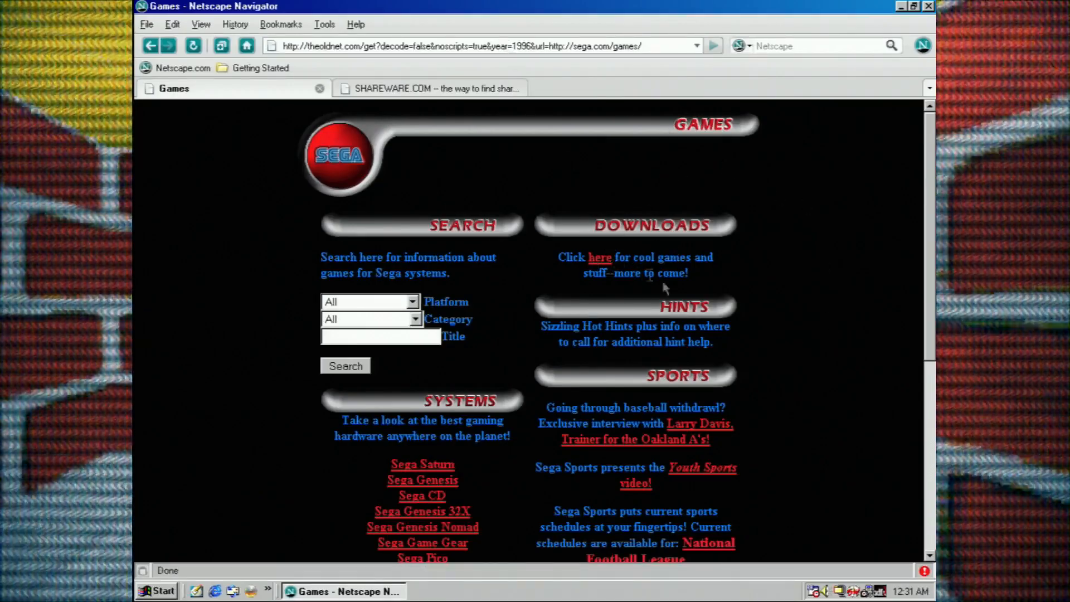
{"action": "scroll", "coordinate": [790, 306], "scroll_direction": "down", "scroll_amount": 3}
{"action": "scroll", "coordinate": [794, 304], "scroll_direction": "down", "scroll_amount": 4}
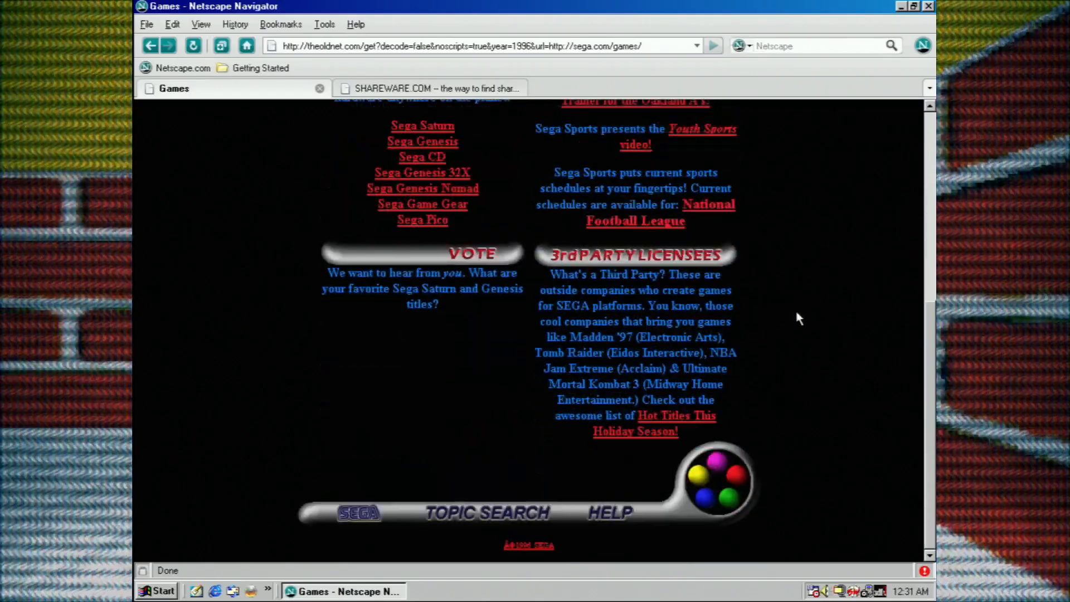
{"action": "scroll", "coordinate": [793, 351], "scroll_direction": "up", "scroll_amount": 4}
{"action": "scroll", "coordinate": [794, 351], "scroll_direction": "up", "scroll_amount": 3}
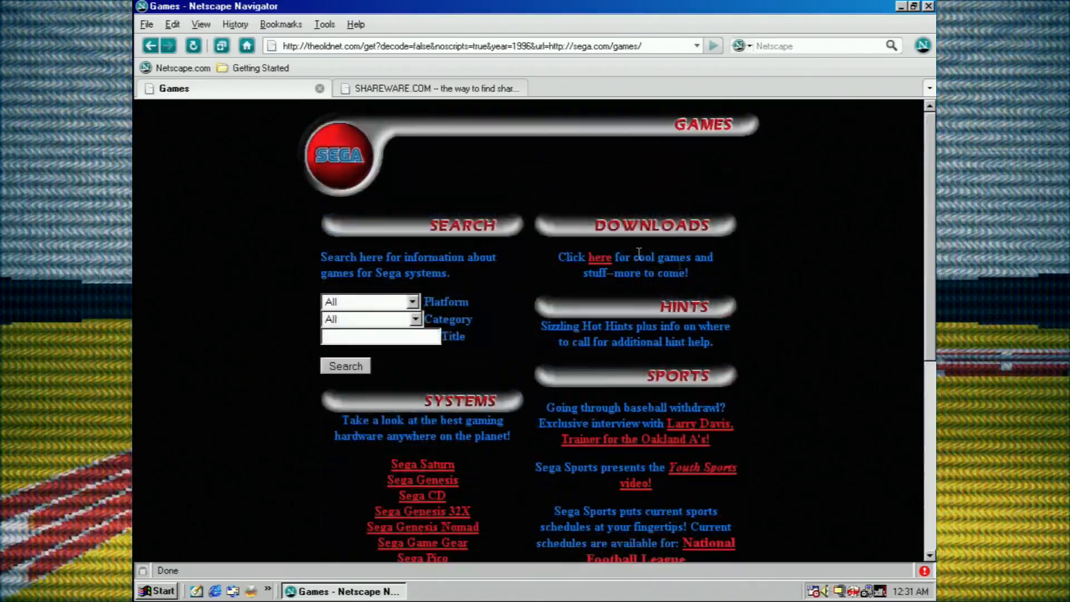
- Go from the Sega cool games downloads list to the NiGHTS Desktop Theme for Win95 page
{"action": "left_click", "coordinate": [600, 257]}
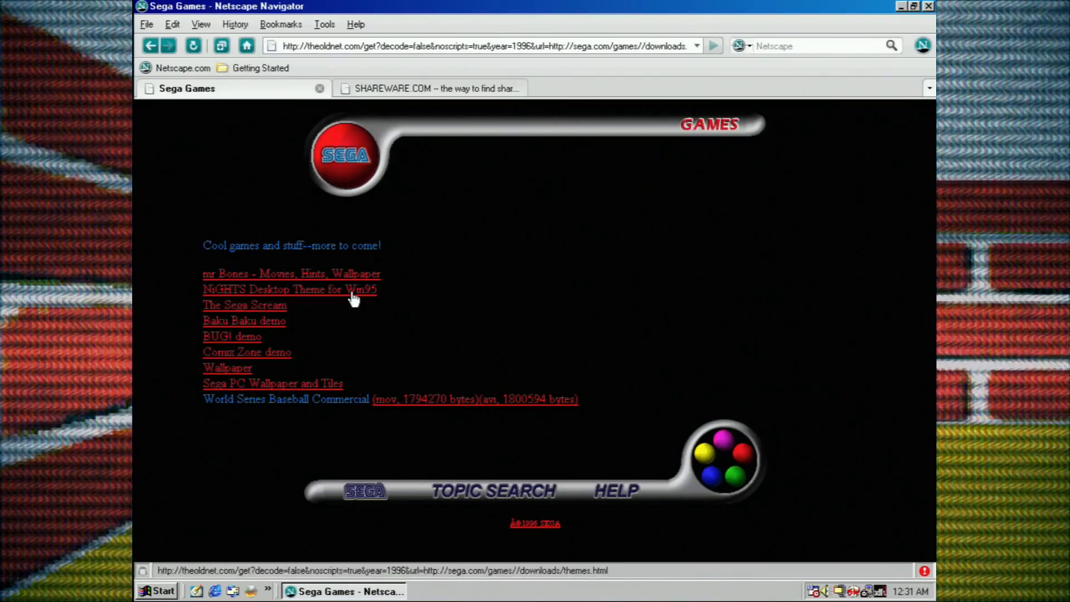
{"action": "left_click", "coordinate": [351, 291]}
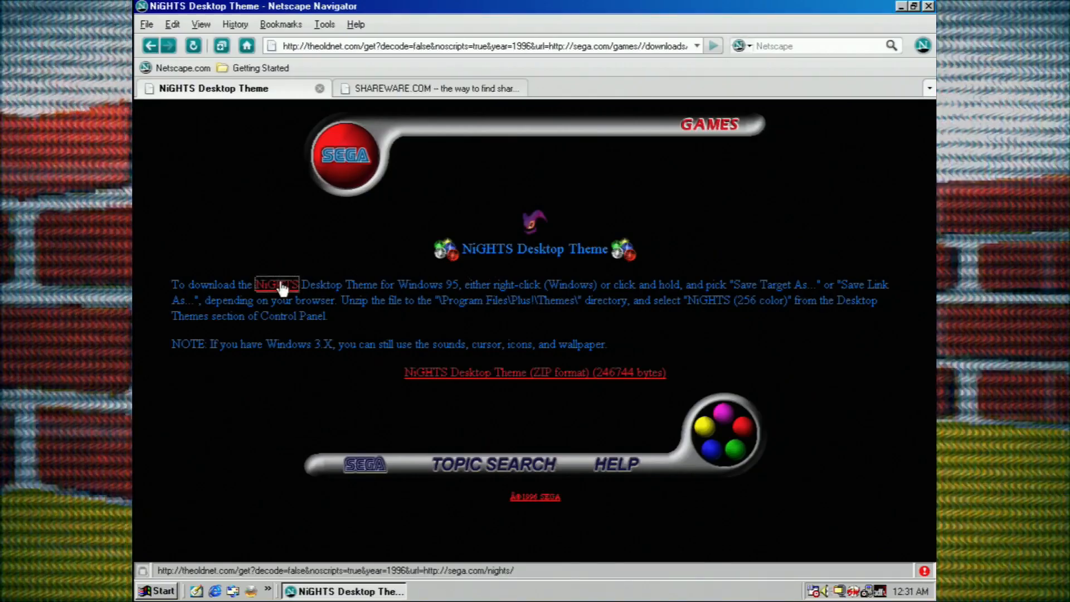
- Try Save Link As on the NiGHTS link and the theme ZIP link, cancelling both times
{"action": "right_click", "coordinate": [277, 284]}
{"action": "left_click", "coordinate": [322, 374]}
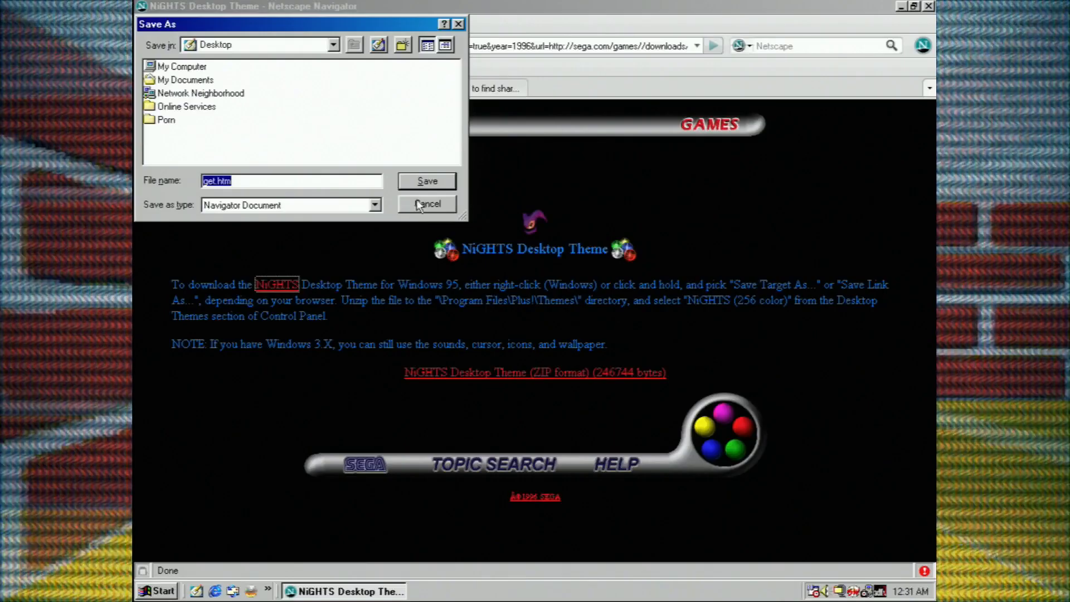
{"action": "left_click", "coordinate": [427, 204]}
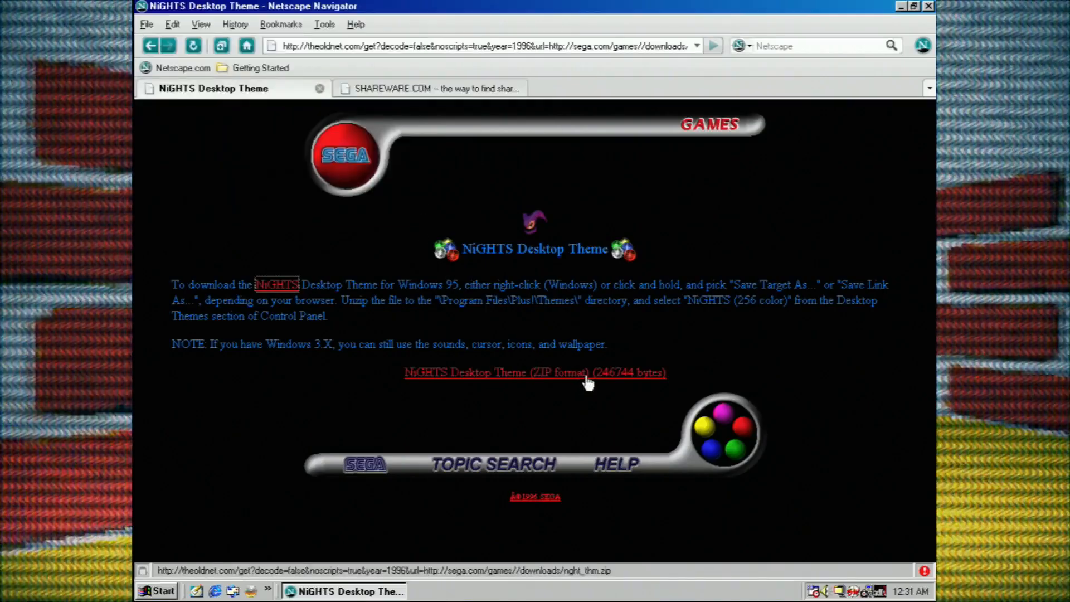
{"action": "right_click", "coordinate": [583, 378]}
{"action": "left_click", "coordinate": [636, 467]}
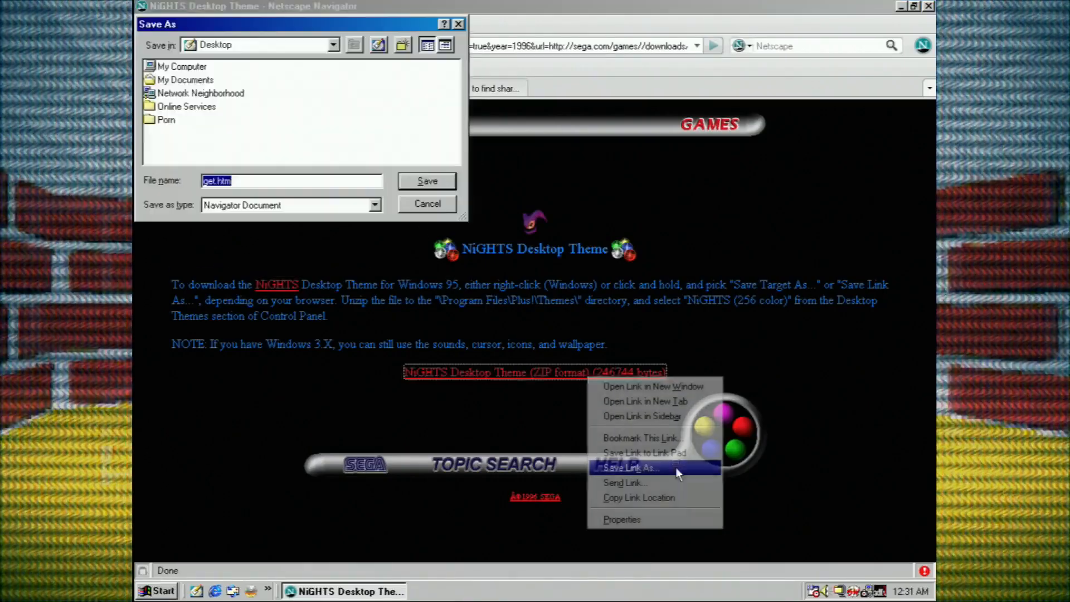
{"action": "left_click", "coordinate": [427, 204]}
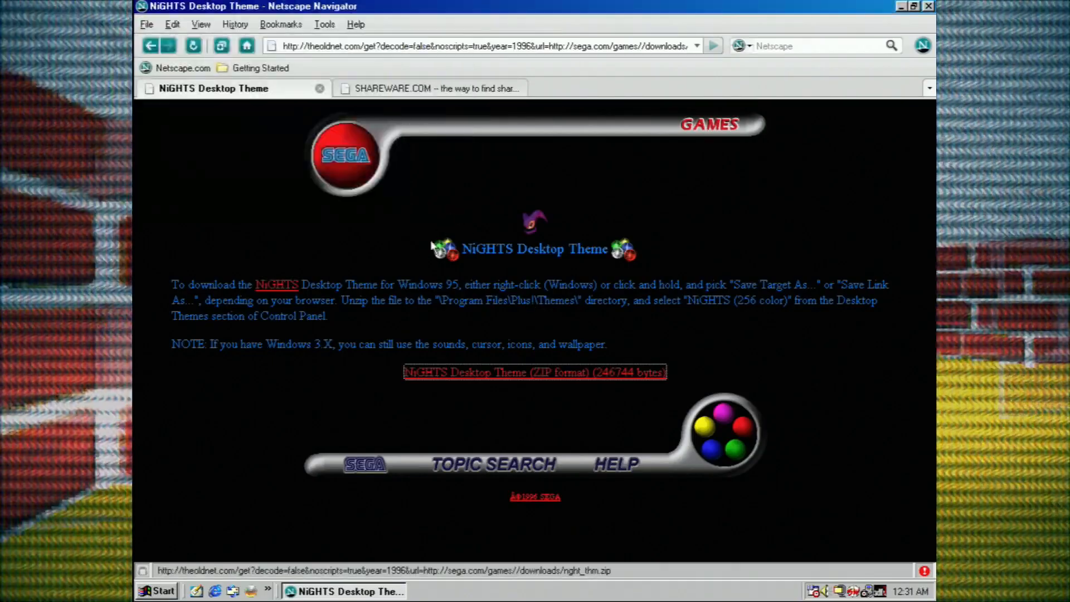
- Start downloading nght_thm.zip, bringing up the WinZip download dialog
{"action": "left_click", "coordinate": [488, 375]}
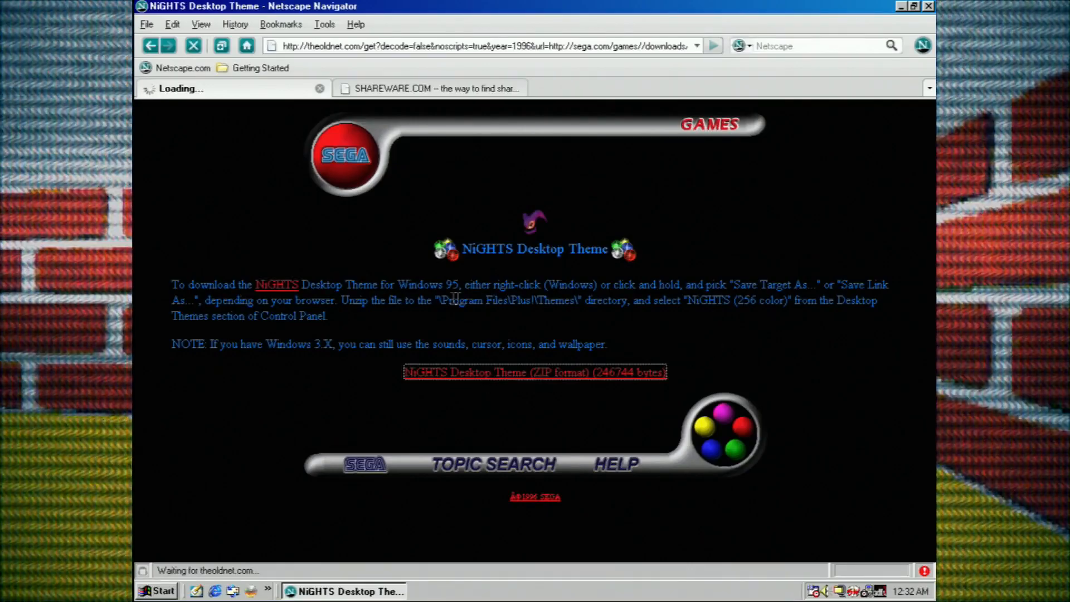
{"action": "double_click", "coordinate": [525, 304]}
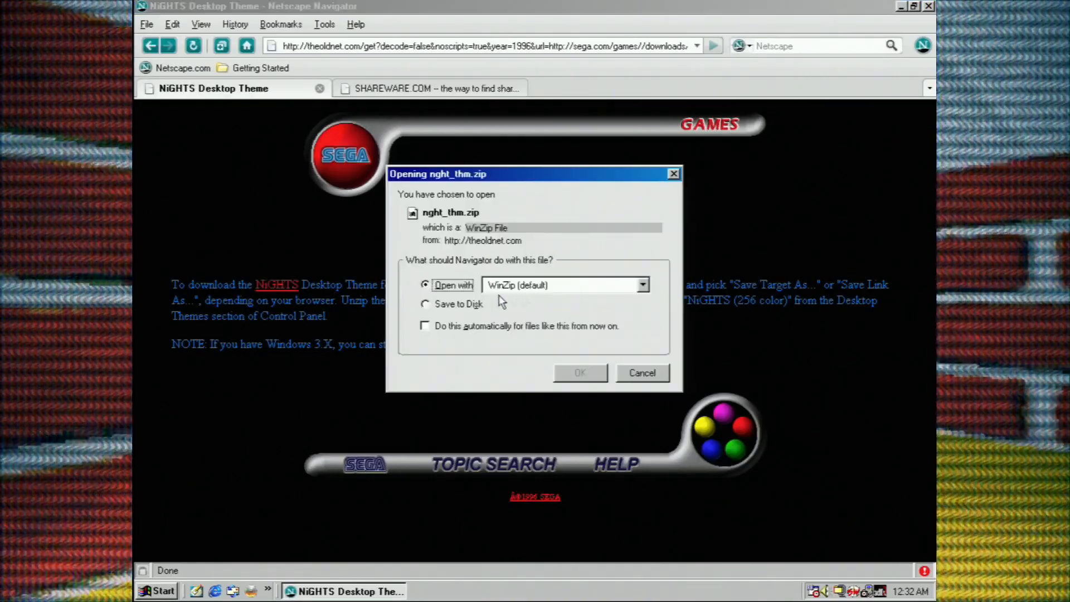
- Save nght_thm.zip to disk, open it from Downloads, and dismiss WinZip's invalid-archive errors
{"action": "left_click", "coordinate": [458, 305]}
{"action": "left_click", "coordinate": [579, 373]}
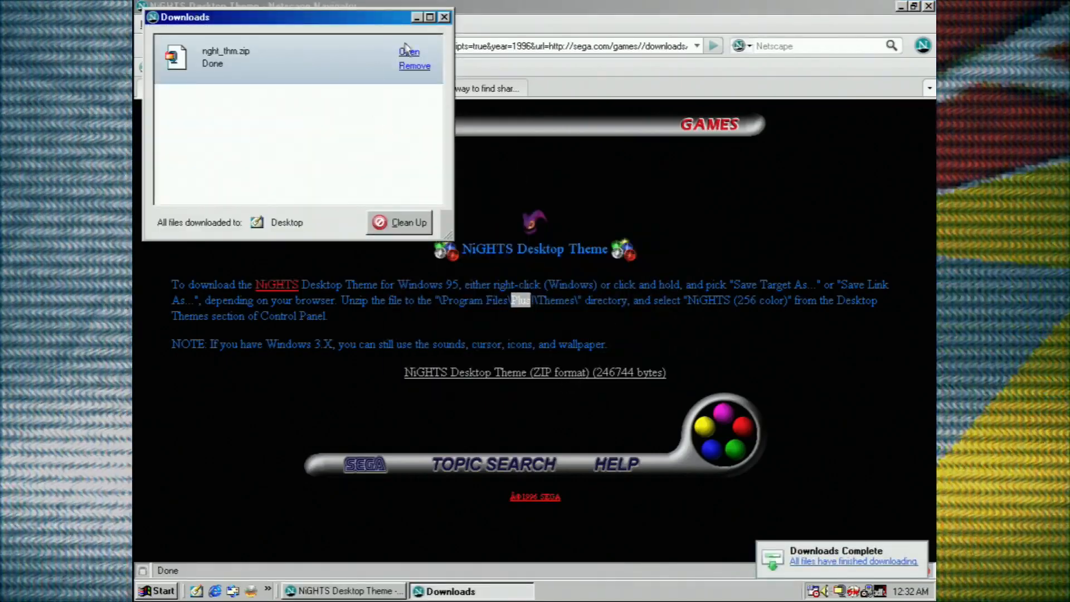
{"action": "left_click", "coordinate": [410, 51]}
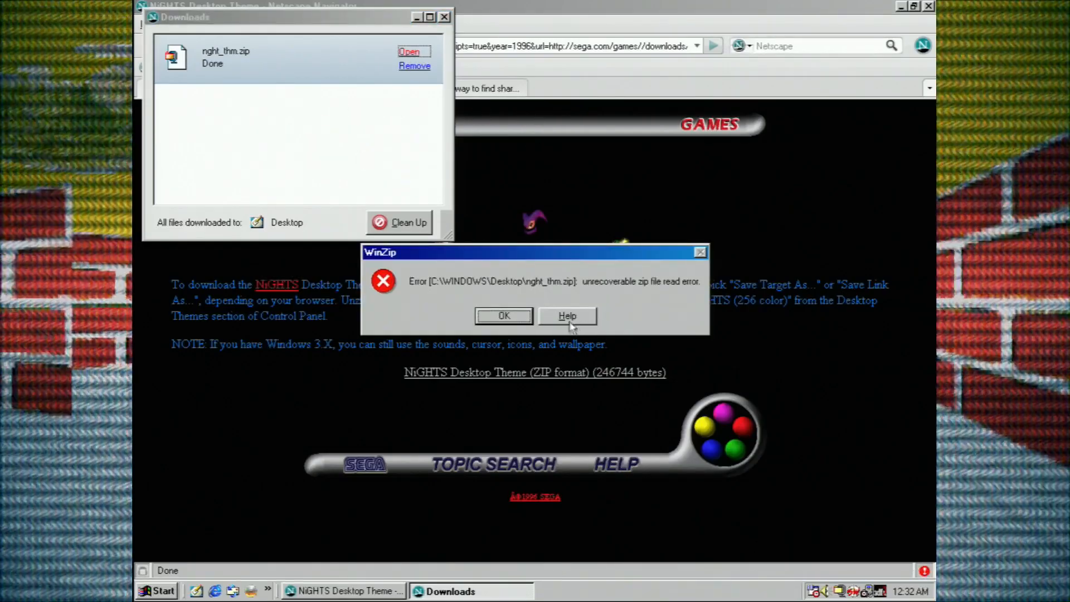
{"action": "left_click", "coordinate": [568, 316]}
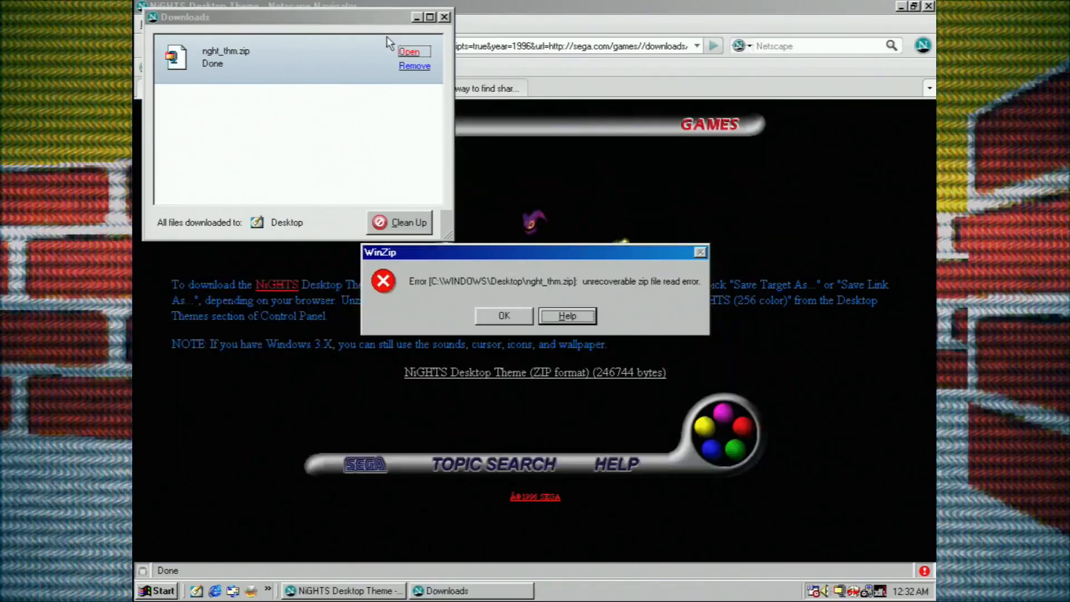
{"action": "left_click", "coordinate": [503, 316]}
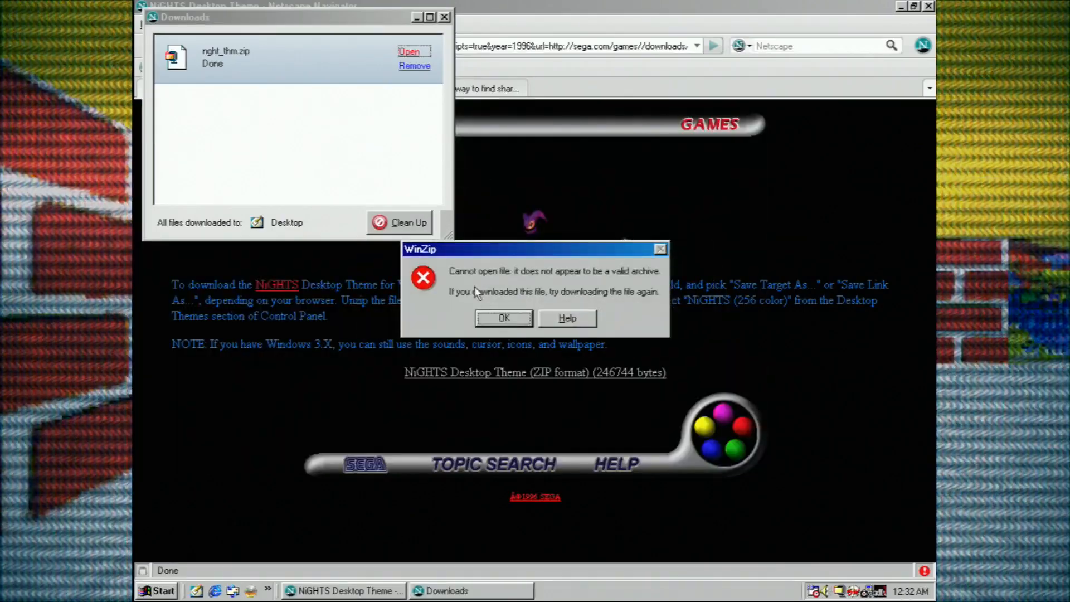
{"action": "left_click", "coordinate": [503, 318]}
{"action": "key", "text": "alt+F4"}
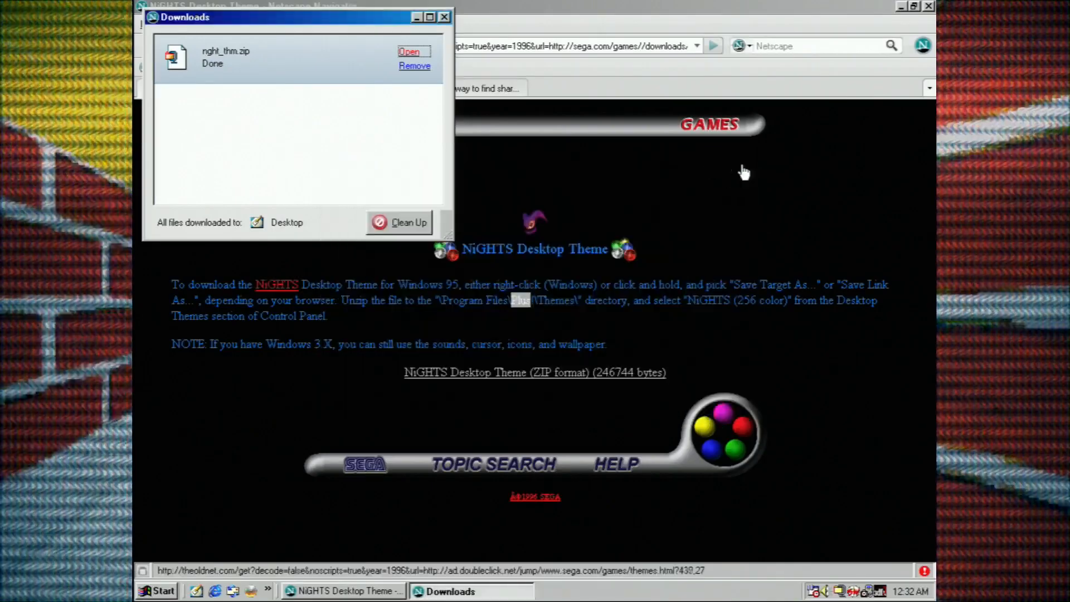
- Leave Downloads, minimize Netscape and start renaming nght_thm.zip on the desktop
{"action": "key", "text": "super"}
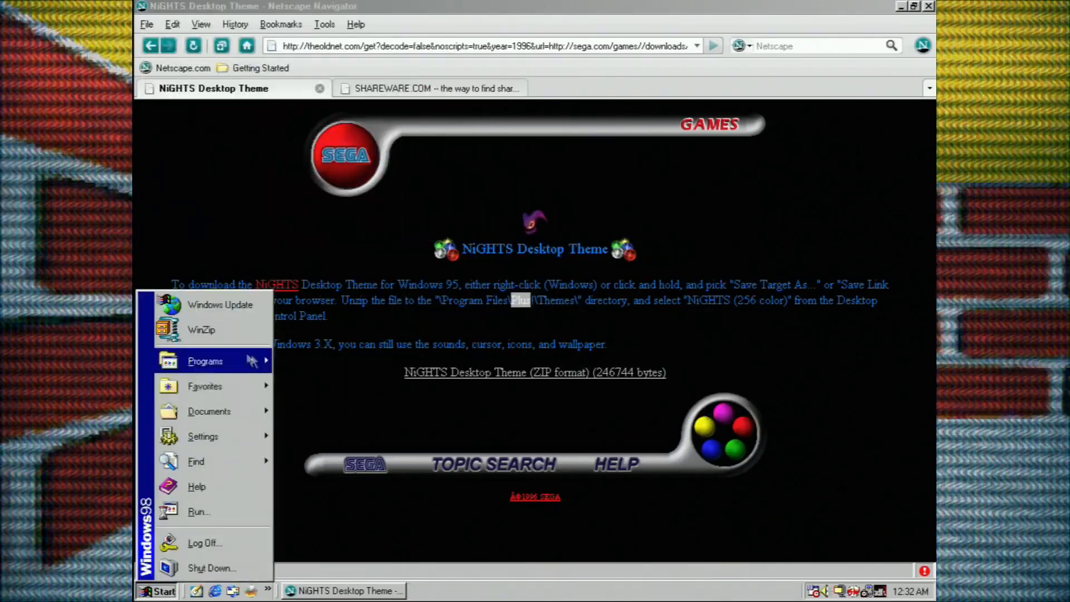
{"action": "left_click", "coordinate": [893, 7]}
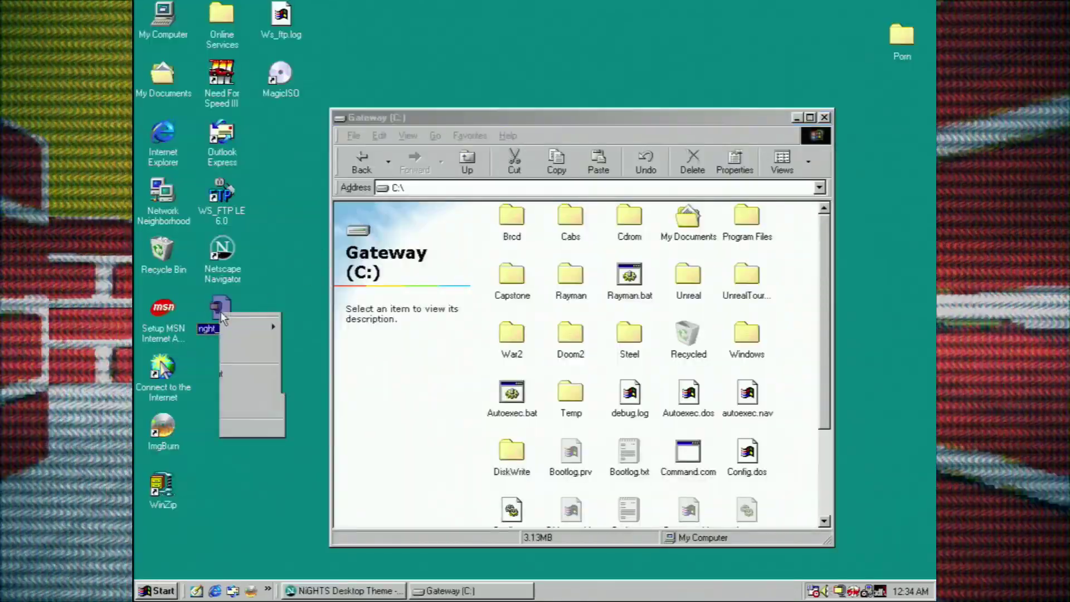
{"action": "right_click", "coordinate": [219, 318]}
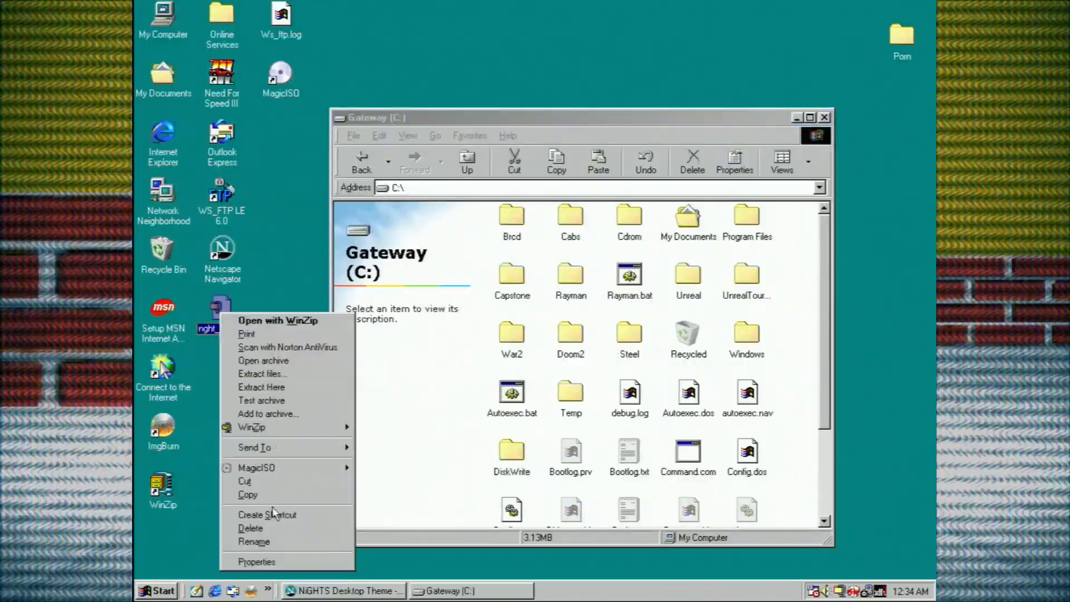
{"action": "left_click", "coordinate": [255, 542]}
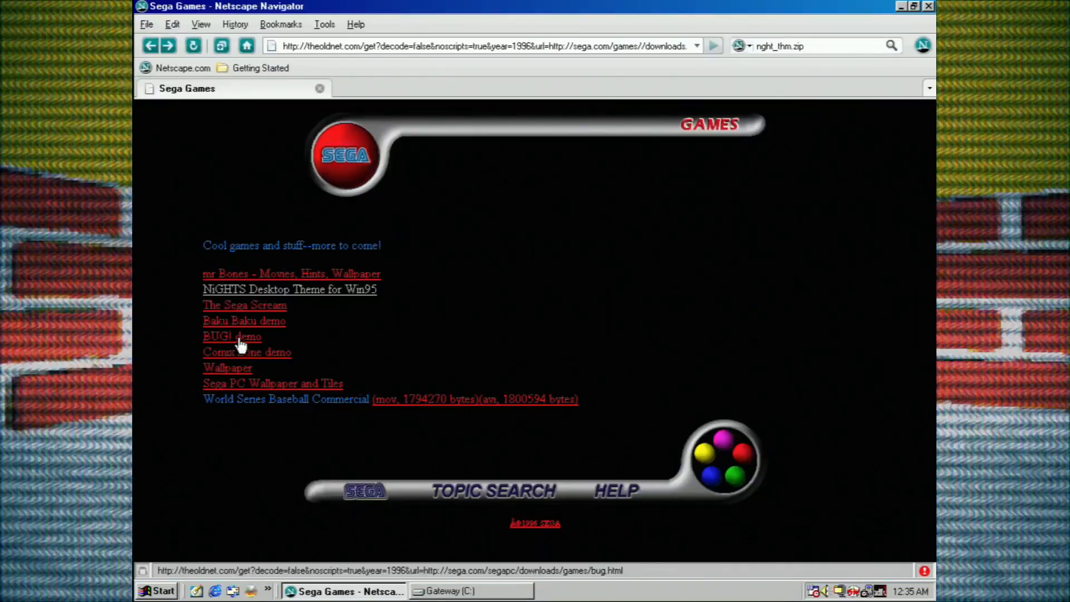
- Go back to Sega Games, enter Hot Hints and read the Astal hints page
{"action": "left_click", "coordinate": [151, 46]}
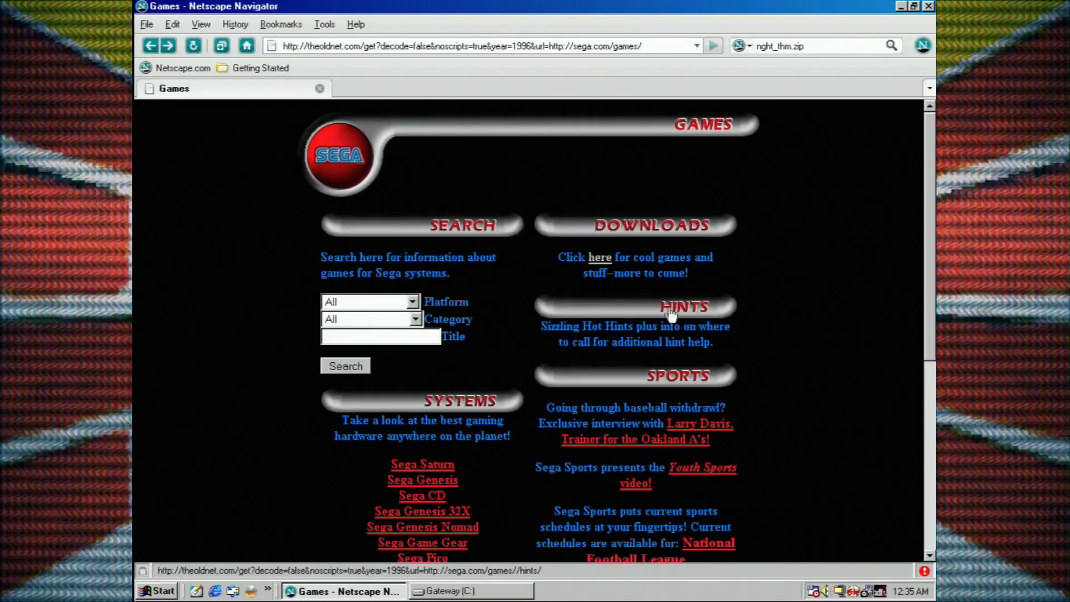
{"action": "left_click", "coordinate": [671, 312]}
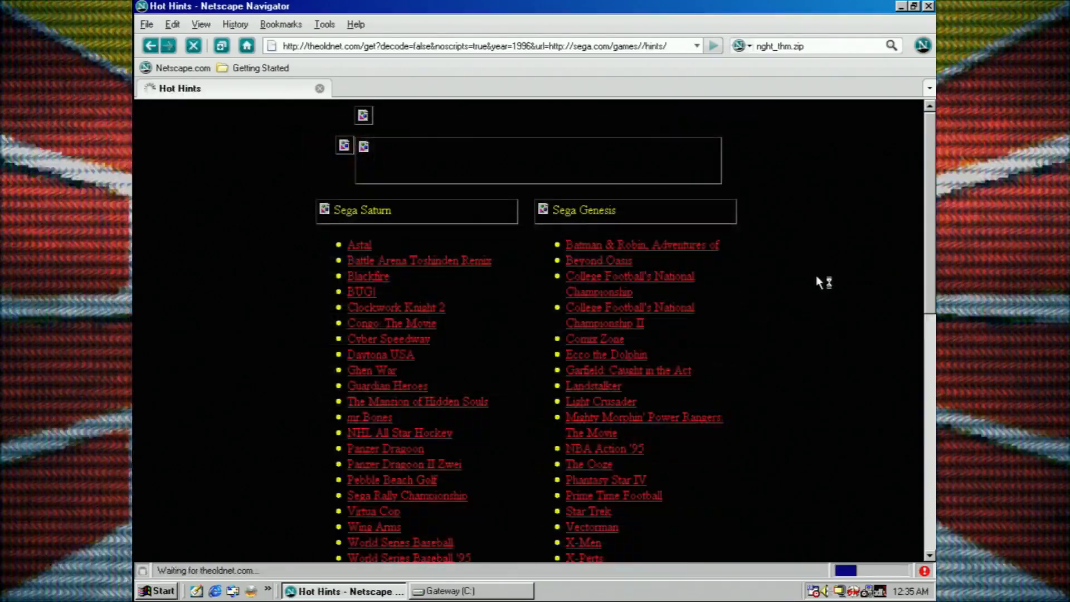
{"action": "left_click", "coordinate": [359, 244]}
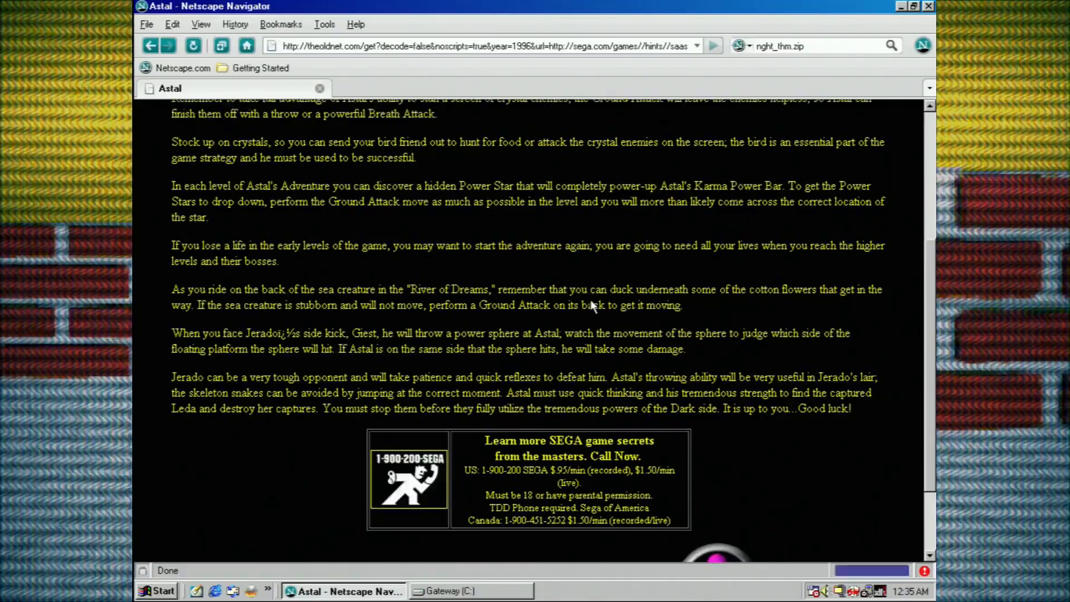
{"action": "scroll", "coordinate": [590, 299], "scroll_direction": "up", "scroll_amount": 5}
{"action": "scroll", "coordinate": [590, 299], "scroll_direction": "down", "scroll_amount": 8}
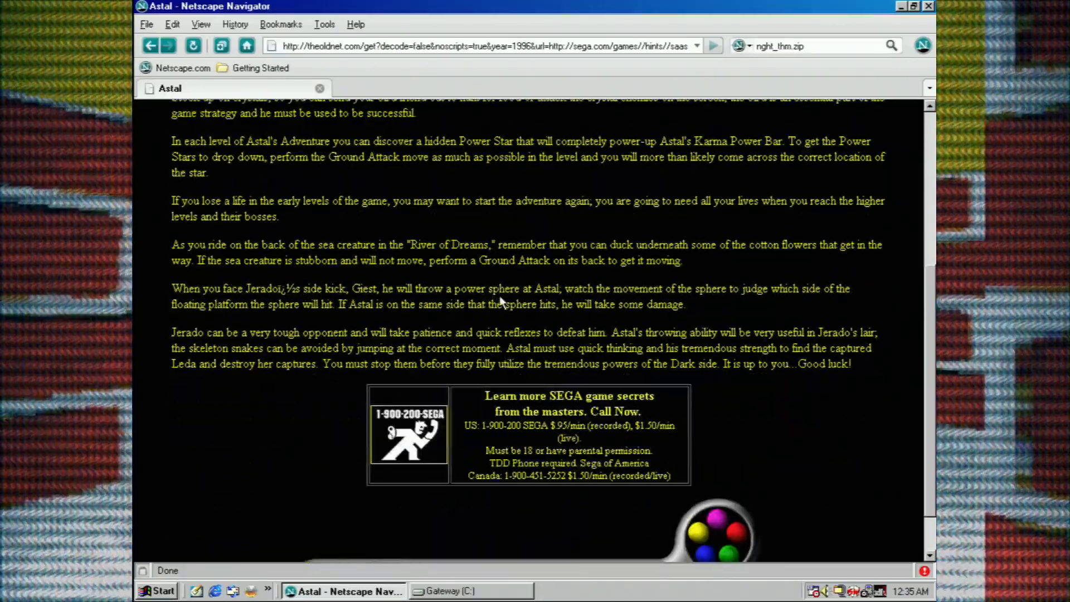
{"action": "scroll", "coordinate": [502, 301], "scroll_direction": "up", "scroll_amount": 8}
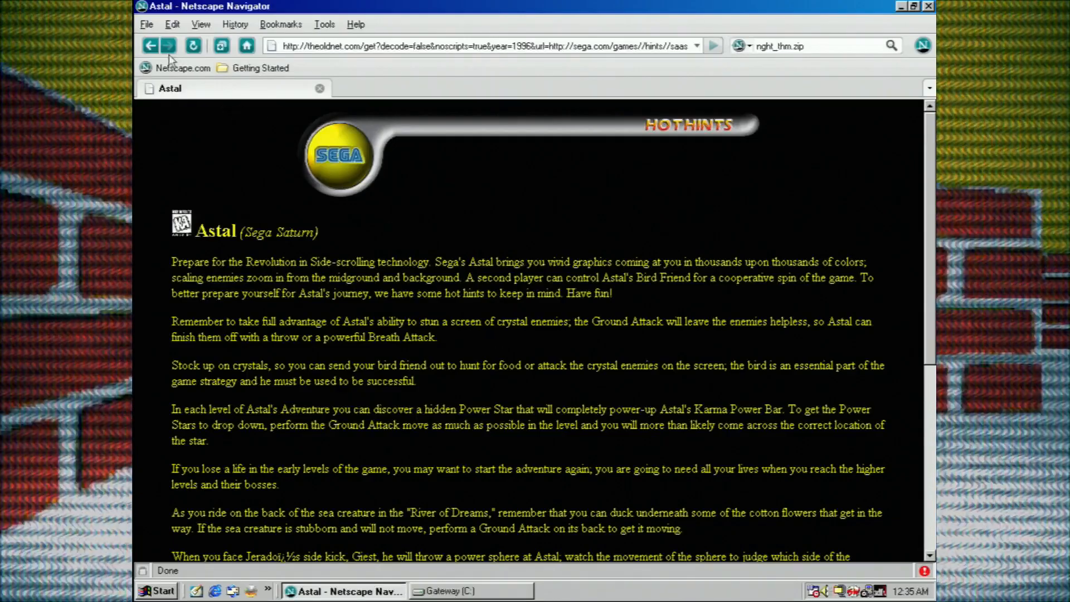
{"action": "left_click", "coordinate": [151, 46]}
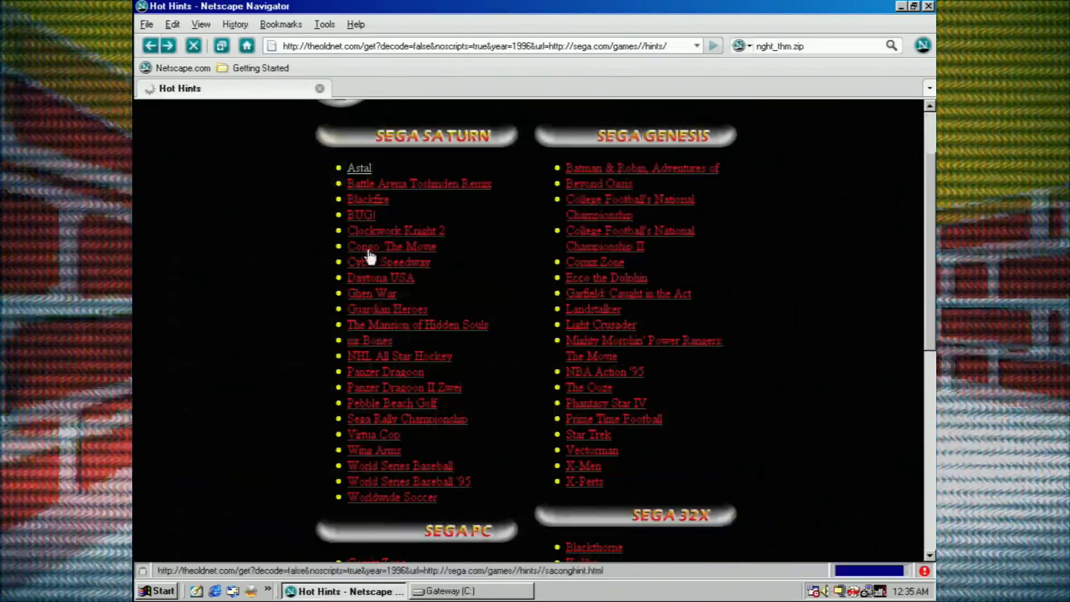
- Read the Panzer Dragoon and World Series Baseball '95 32X hint pages, returning to the list after each
{"action": "left_click", "coordinate": [386, 371]}
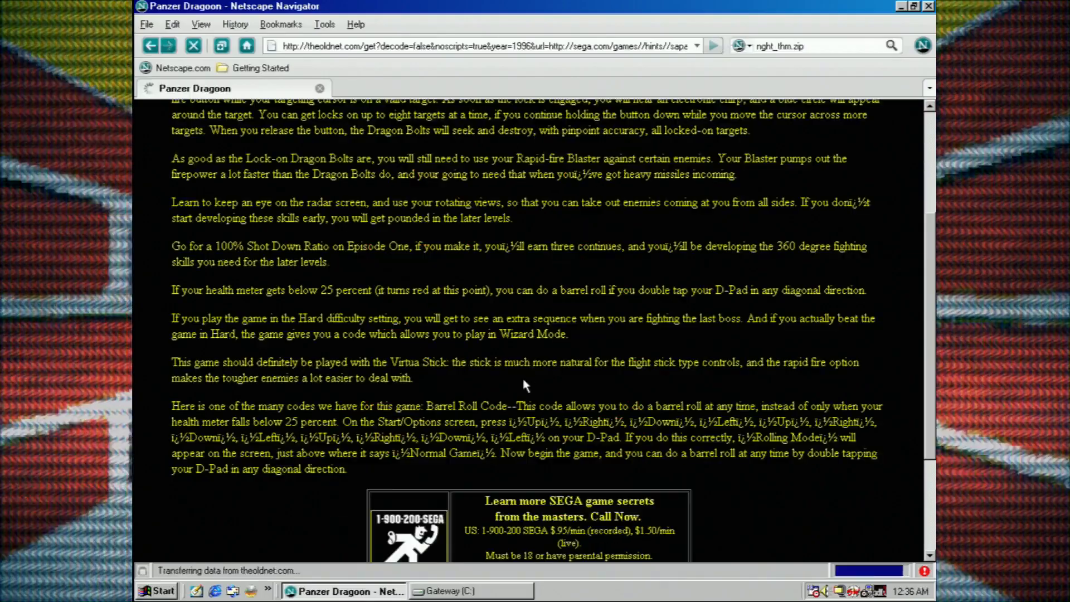
{"action": "left_click", "coordinate": [151, 45]}
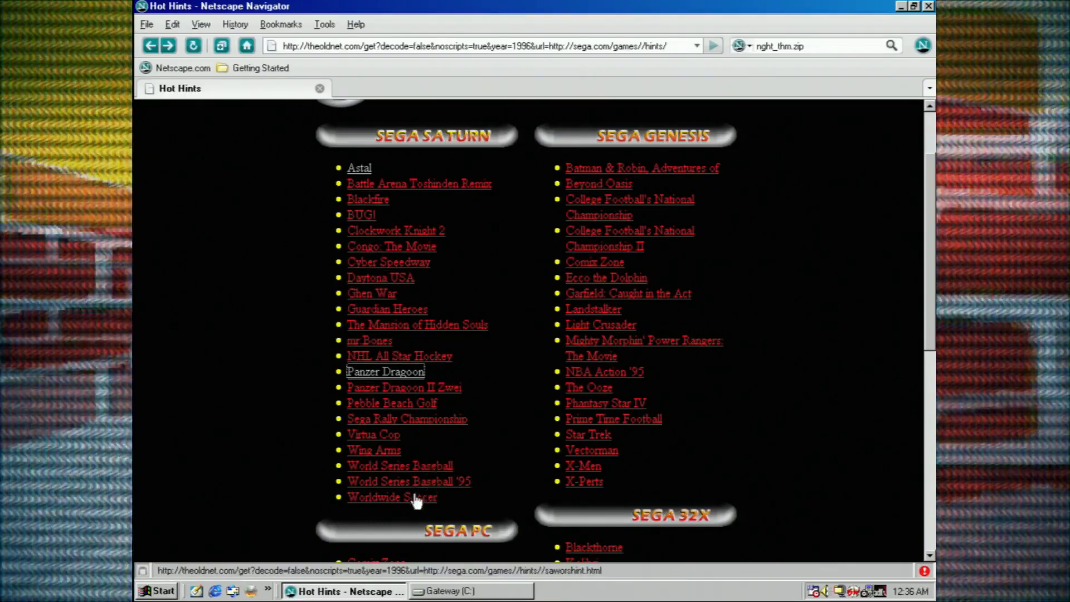
{"action": "scroll", "coordinate": [401, 452], "scroll_direction": "down", "scroll_amount": 2}
{"action": "scroll", "coordinate": [443, 439], "scroll_direction": "down", "scroll_amount": 2}
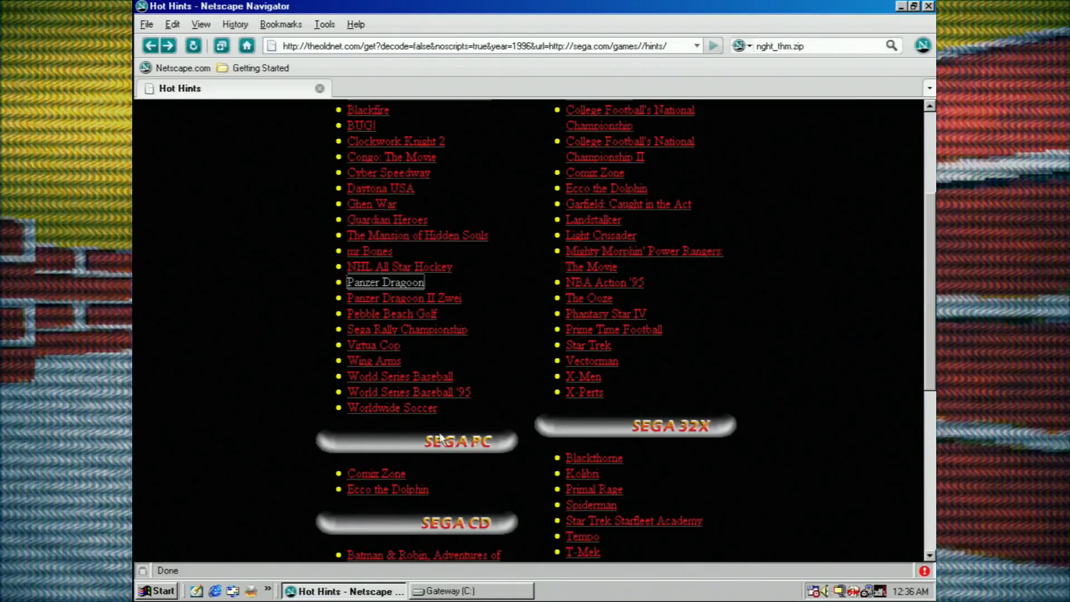
{"action": "scroll", "coordinate": [669, 326], "scroll_direction": "down", "scroll_amount": 2}
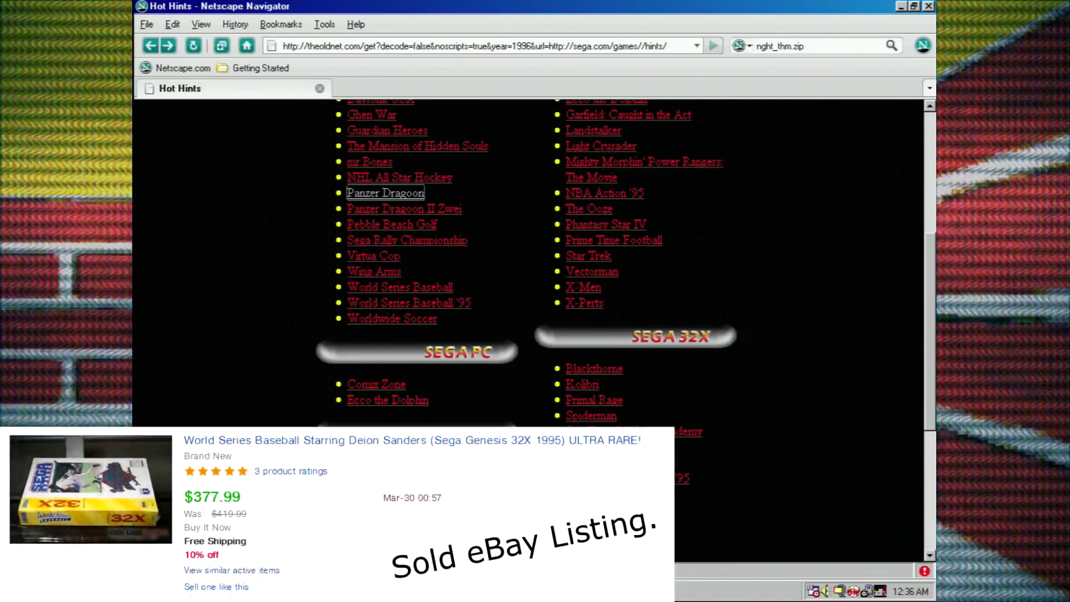
{"action": "left_click", "coordinate": [619, 478]}
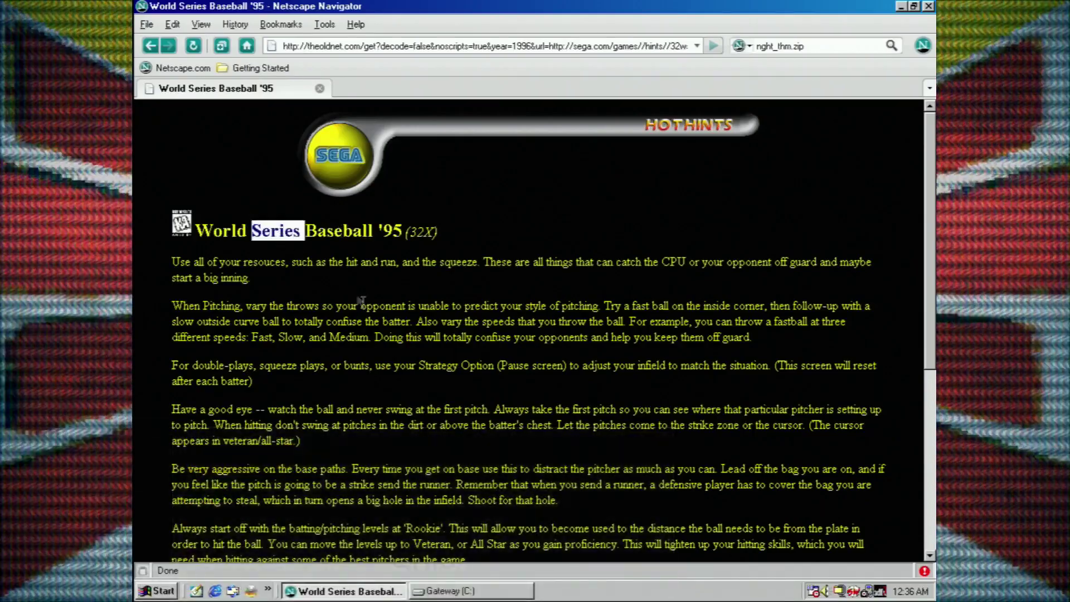
{"action": "scroll", "coordinate": [360, 301], "scroll_direction": "down", "scroll_amount": 3}
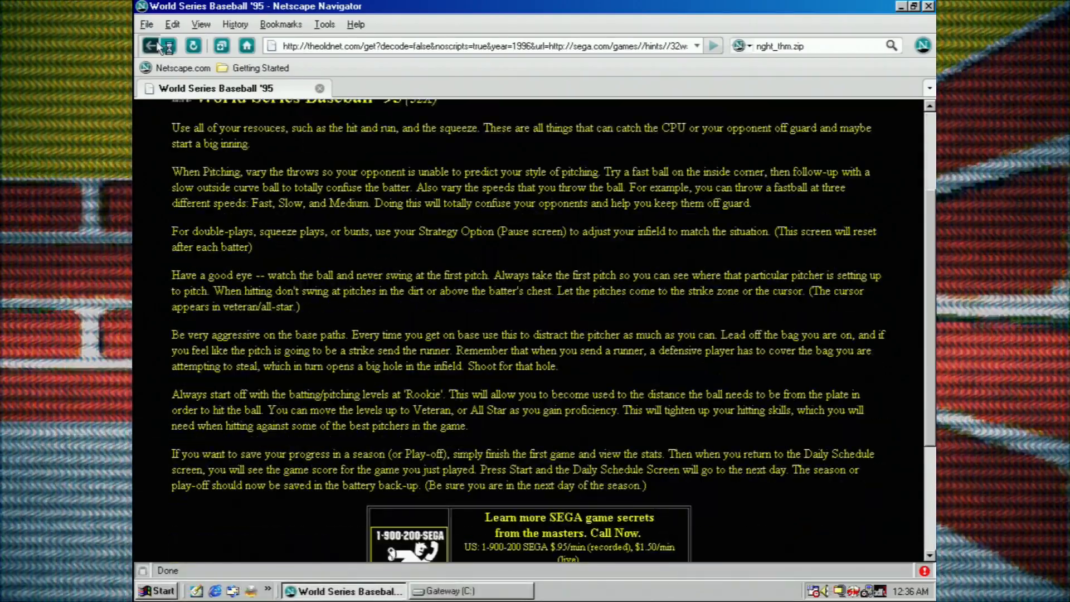
{"action": "left_click", "coordinate": [151, 47]}
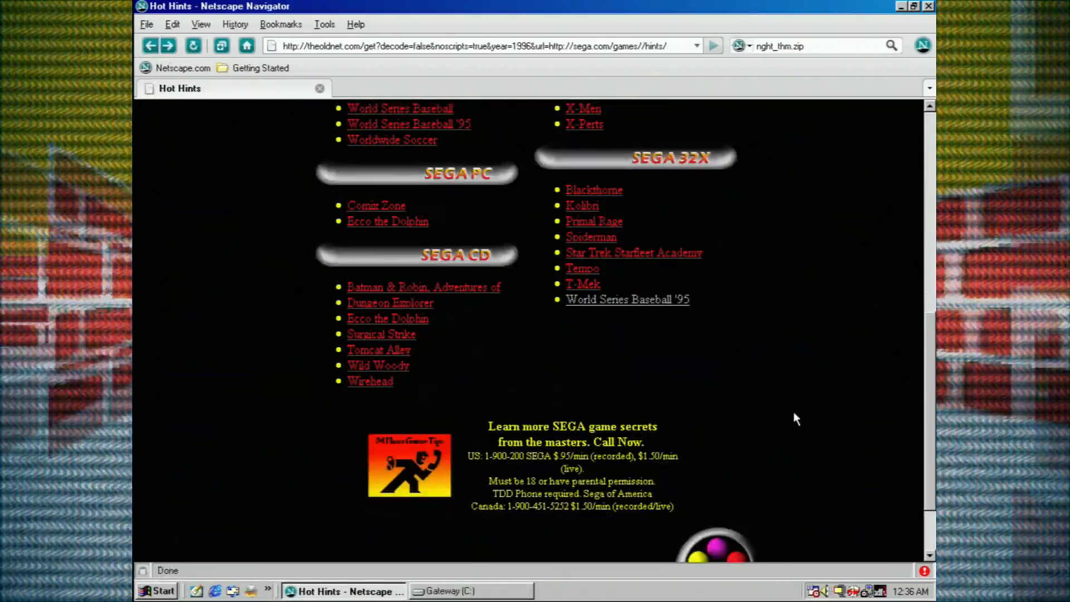
- Go back to the Sega page, then home to the theoldnet.com welcome page
{"action": "key", "text": "alt+Left"}
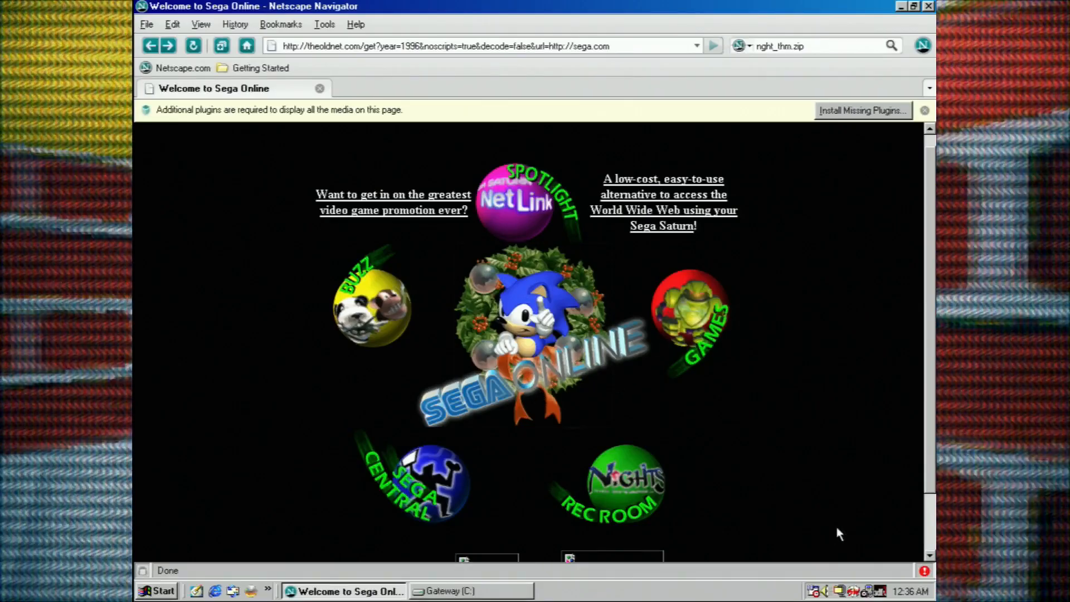
{"action": "left_click", "coordinate": [247, 46]}
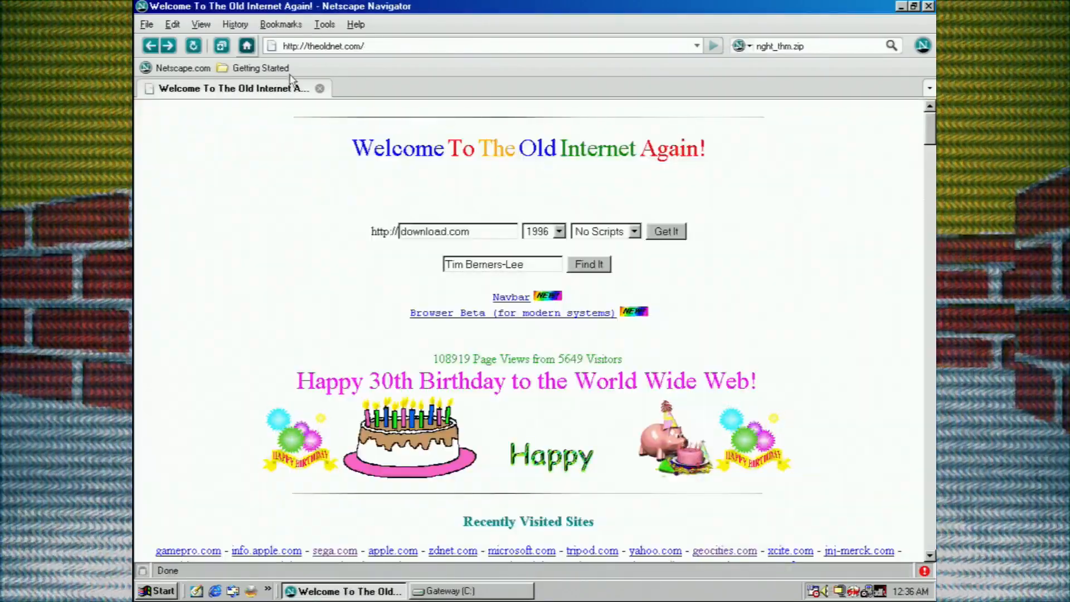
{"action": "scroll", "coordinate": [502, 334], "scroll_direction": "down", "scroll_amount": 3}
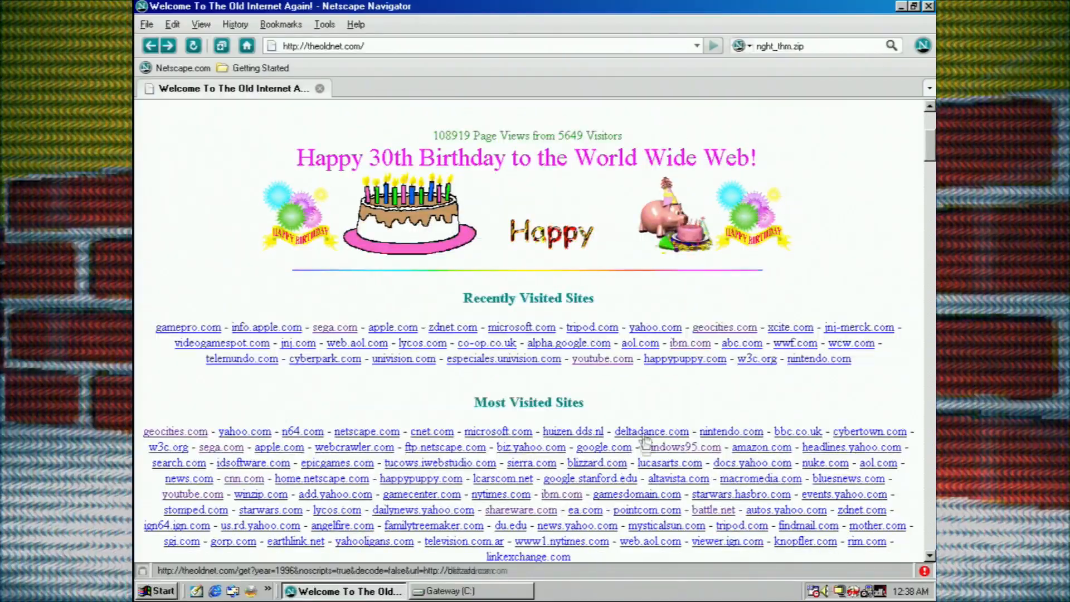
{"action": "scroll", "coordinate": [644, 439], "scroll_direction": "down", "scroll_amount": 2}
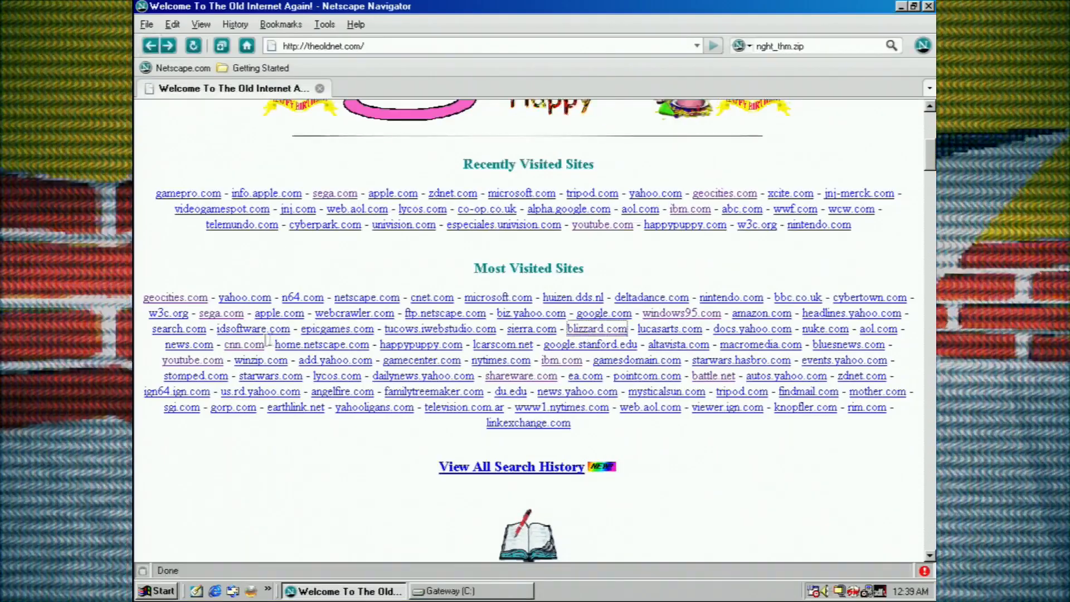
- Visit archived idsoftware.com in a new tab, read the Quake Clans page, and return to id's main page
{"action": "left_click", "coordinate": [253, 329]}
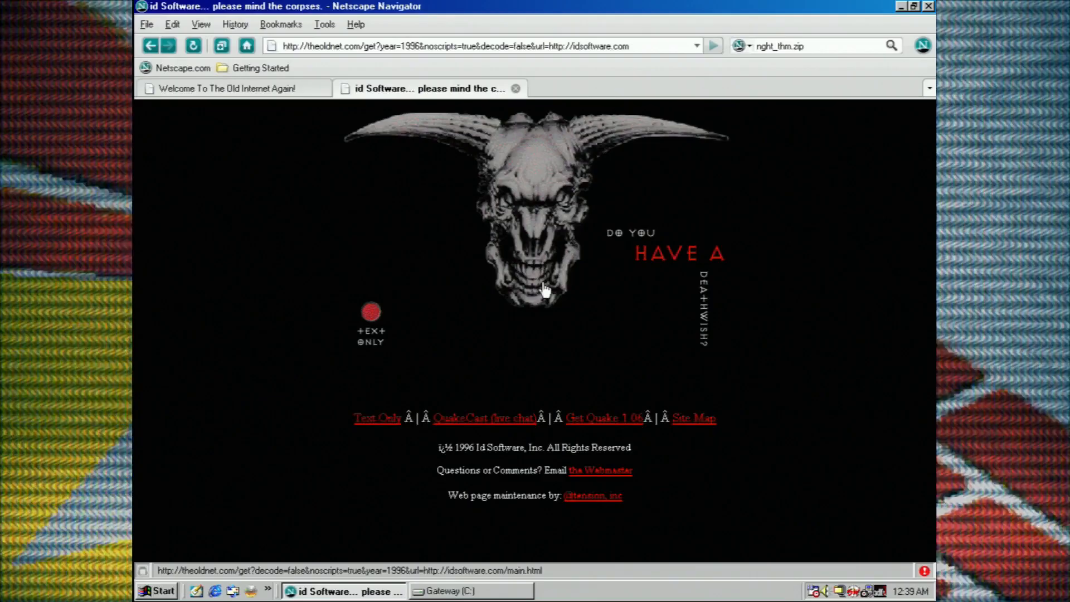
{"action": "left_click", "coordinate": [544, 288]}
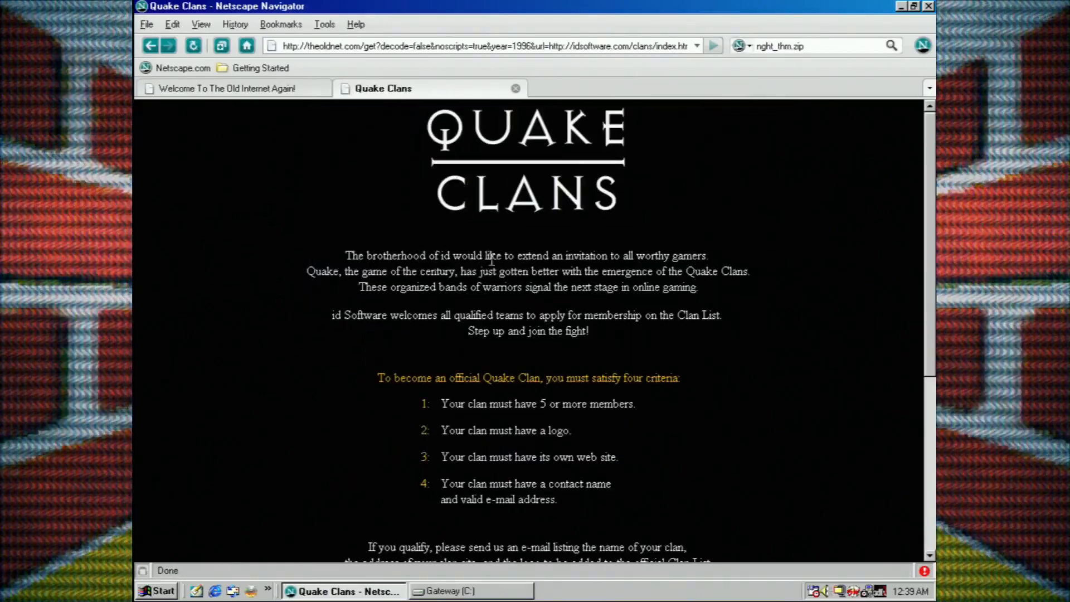
{"action": "scroll", "coordinate": [665, 350], "scroll_direction": "down", "scroll_amount": 4}
{"action": "scroll", "coordinate": [686, 343], "scroll_direction": "down", "scroll_amount": 4}
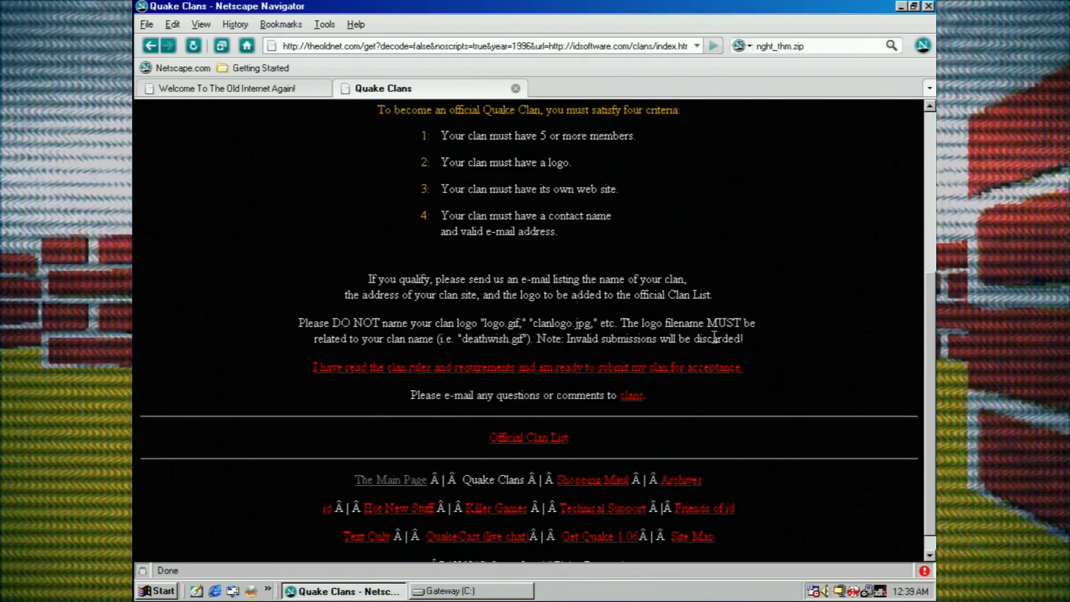
{"action": "scroll", "coordinate": [802, 318], "scroll_direction": "down", "scroll_amount": 2}
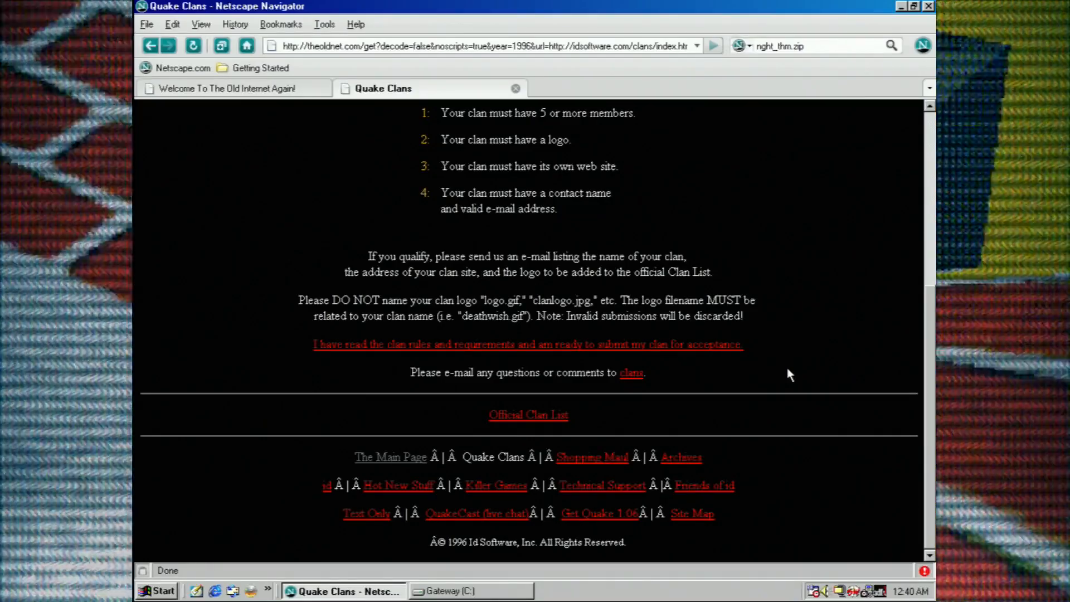
{"action": "scroll", "coordinate": [723, 363], "scroll_direction": "up", "scroll_amount": 8}
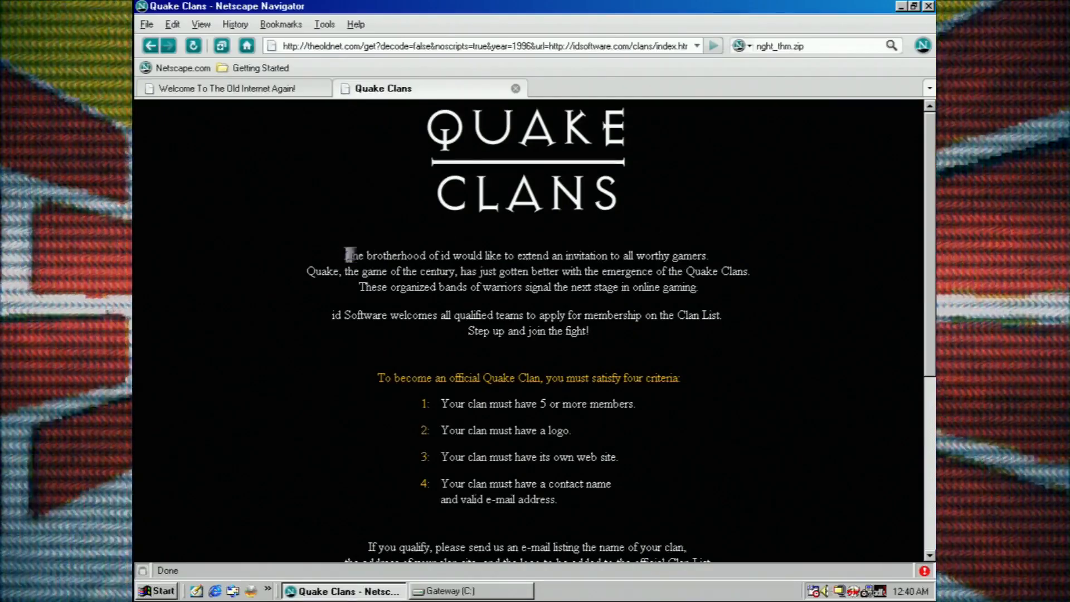
{"action": "left_click_drag", "start_coordinate": [346, 253], "coordinate": [622, 338]}
{"action": "left_click", "coordinate": [623, 338]}
{"action": "scroll", "coordinate": [622, 337], "scroll_direction": "down", "scroll_amount": 8}
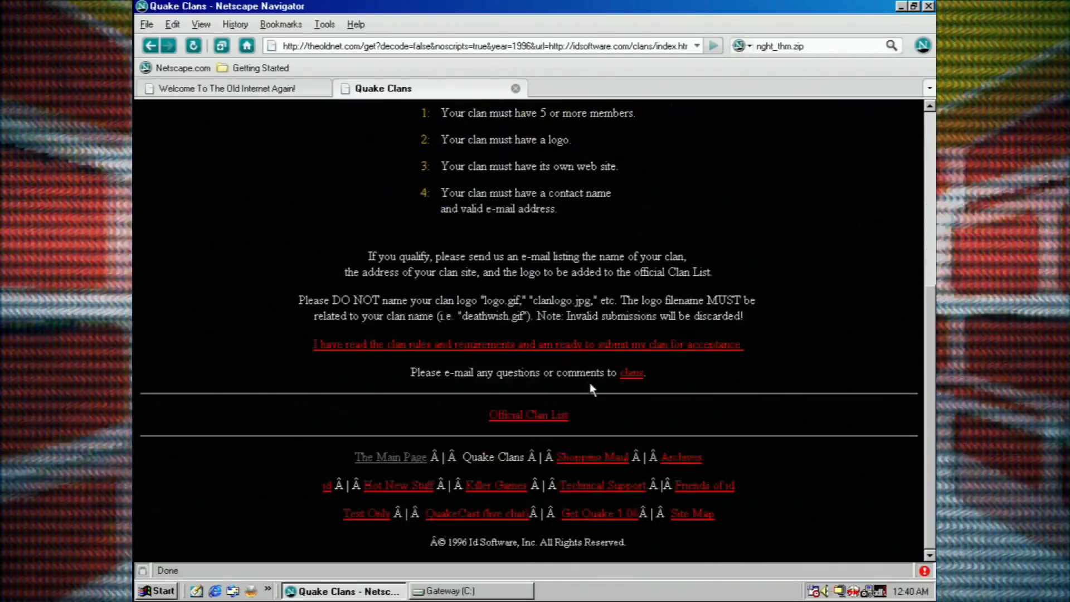
{"action": "left_click", "coordinate": [150, 46]}
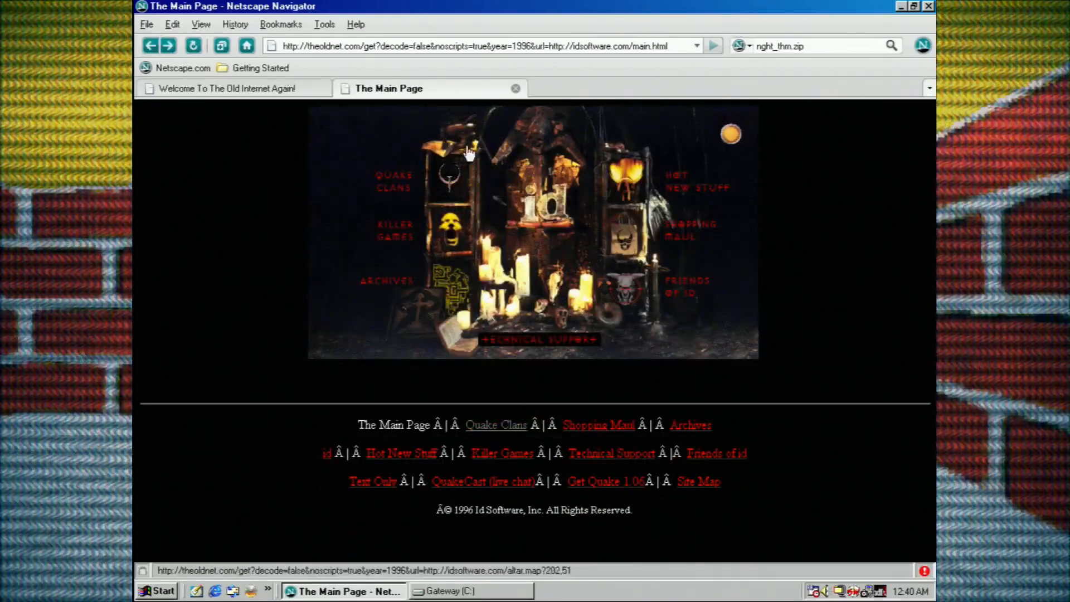
- Close the id Software tab, open archived xcite.com from Recently Visited and clear its search field
{"action": "left_click", "coordinate": [516, 88]}
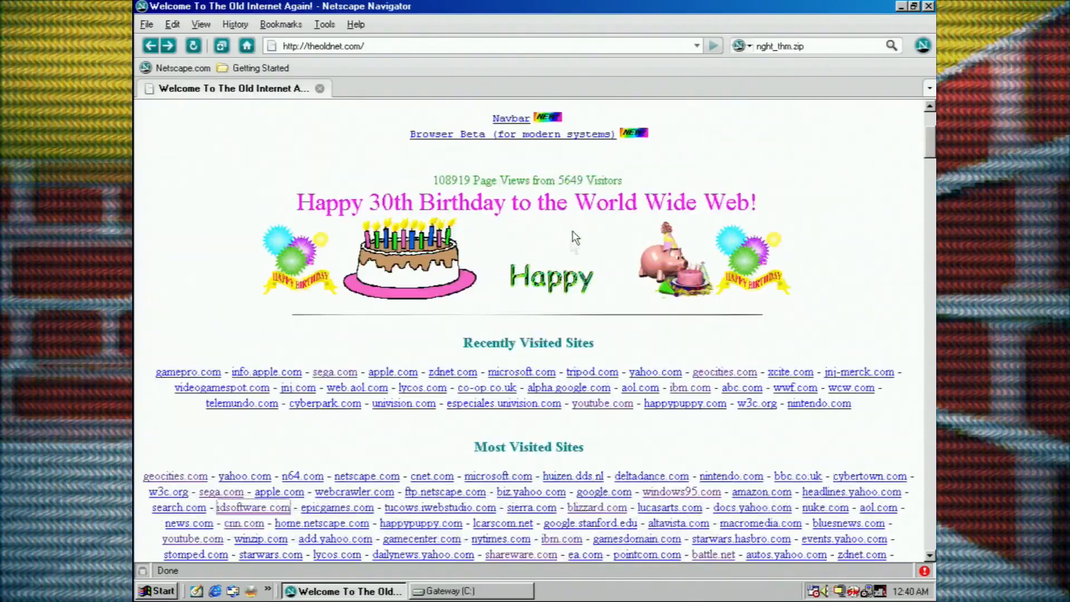
{"action": "scroll", "coordinate": [458, 334], "scroll_direction": "up", "scroll_amount": 5}
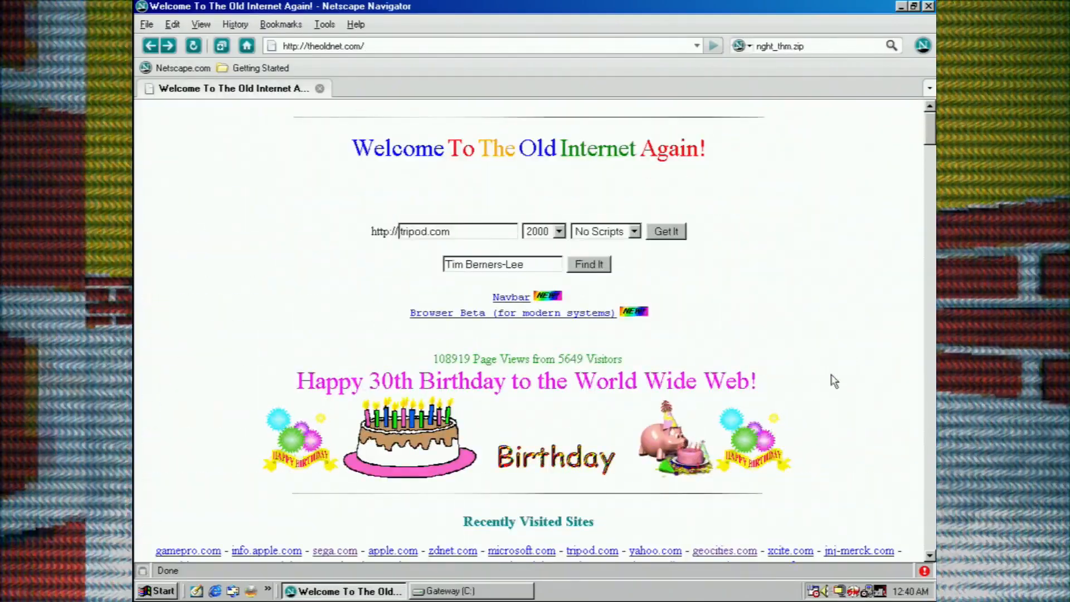
{"action": "double_click", "coordinate": [502, 232]}
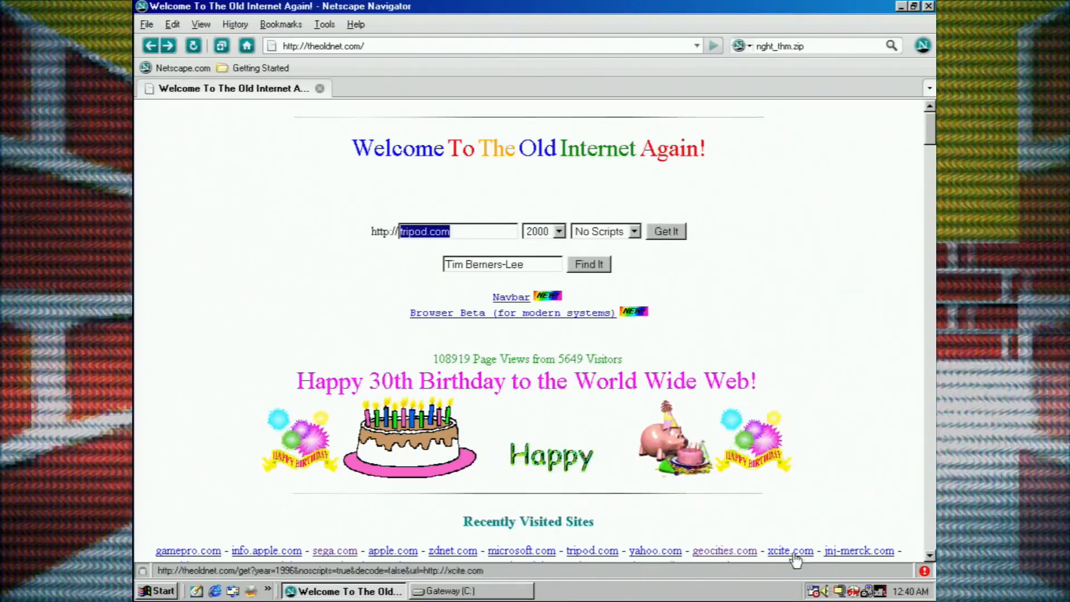
{"action": "left_click", "coordinate": [790, 550]}
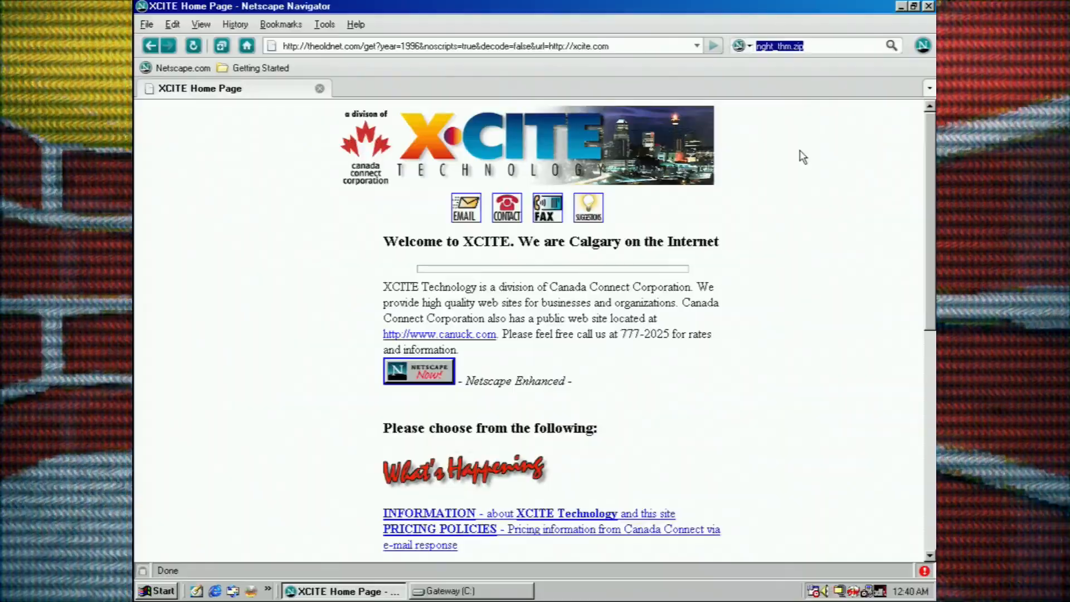
{"action": "key", "text": "BackSpace"}
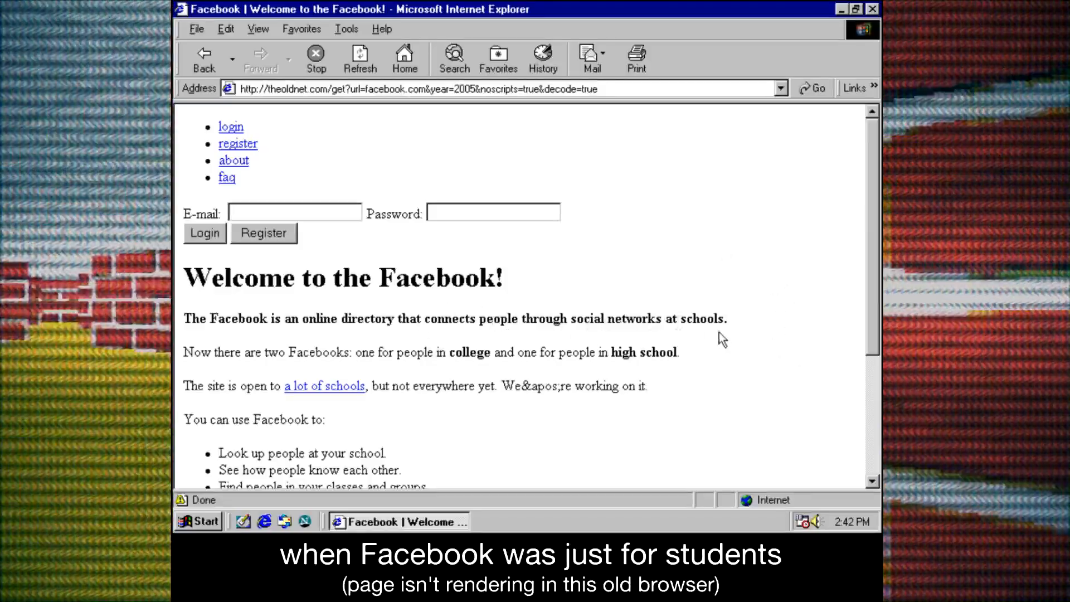
- Select a word on the archived page shown in Internet Explorer
{"action": "double_click", "coordinate": [703, 319]}
{"action": "scroll", "coordinate": [785, 316], "scroll_direction": "down", "scroll_amount": 1}
{"action": "scroll", "coordinate": [785, 316], "scroll_direction": "down", "scroll_amount": 2}
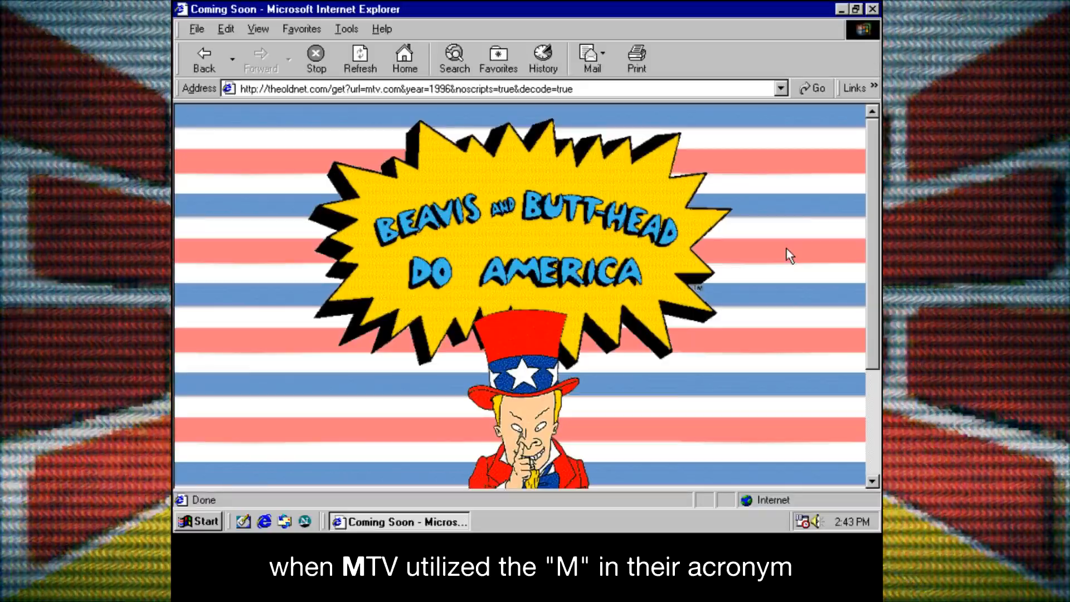
{"action": "scroll", "coordinate": [787, 249], "scroll_direction": "down", "scroll_amount": 3}
{"action": "scroll", "coordinate": [785, 244], "scroll_direction": "down", "scroll_amount": 2}
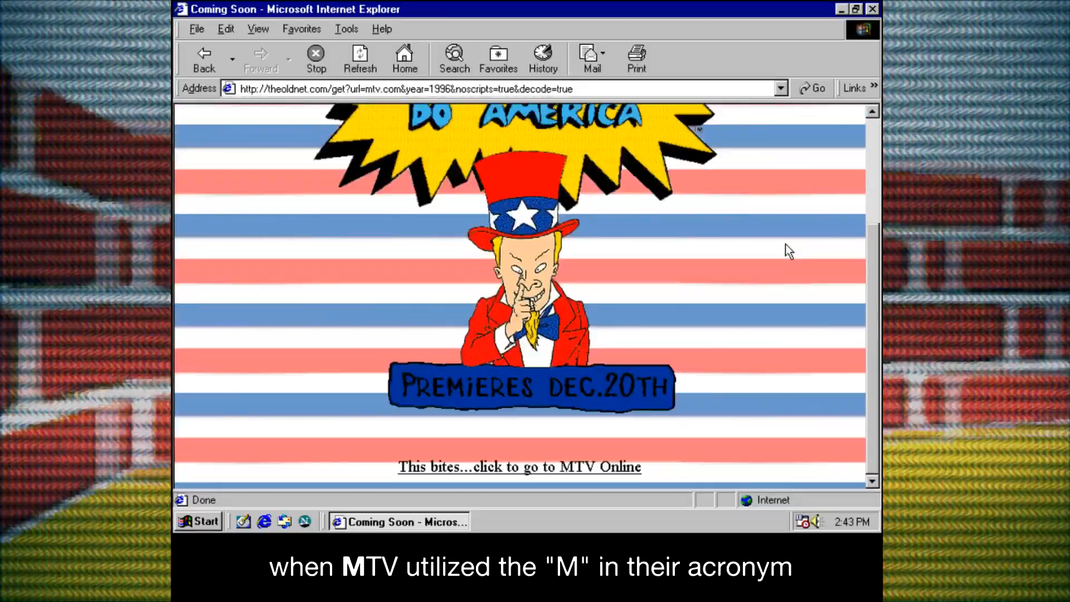